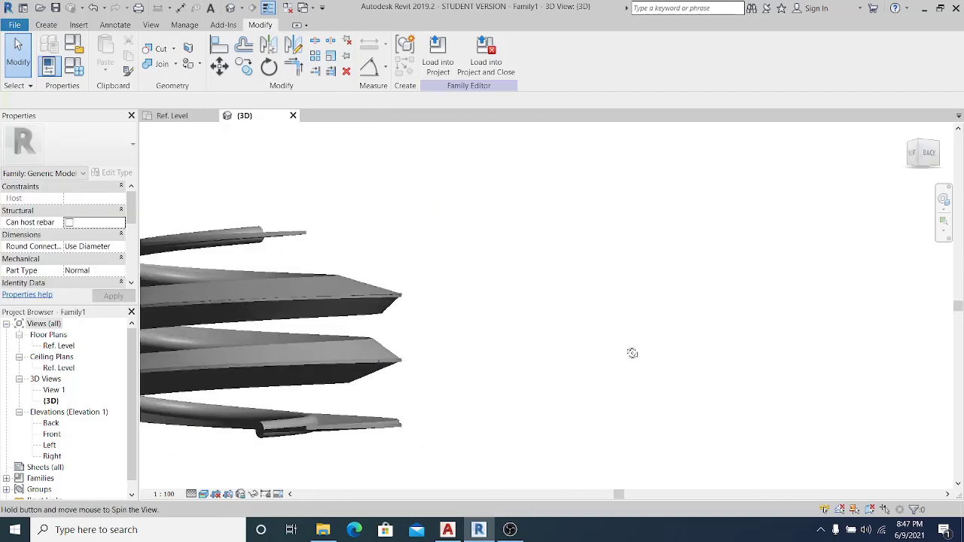
Step: Temporarily hide the two wide helical ramp solids in the 3D view and examine the remaining round coil from several angles
{"action": "left_click", "coordinate": [641, 244]}
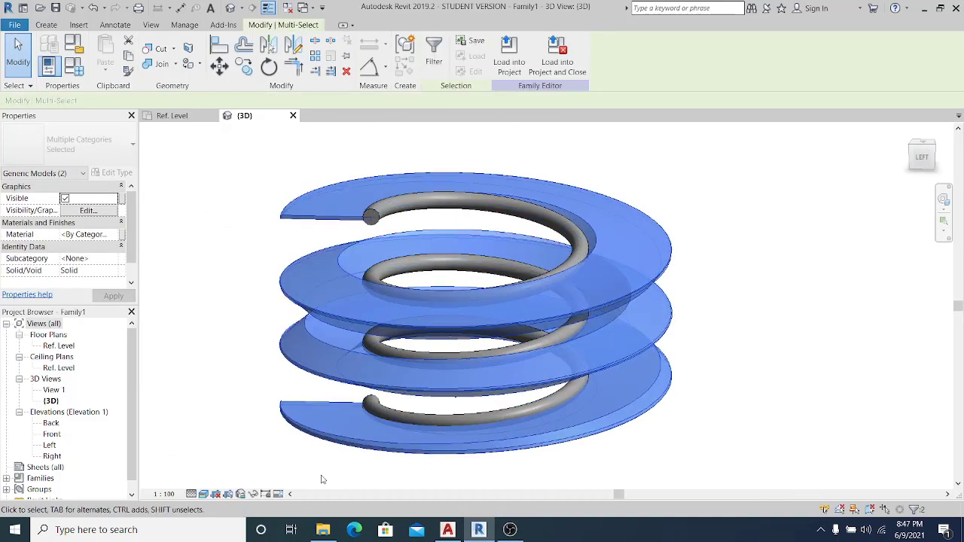
{"action": "left_click", "coordinate": [253, 494]}
{"action": "left_click", "coordinate": [312, 458]}
{"action": "middle_click_drag", "start_coordinate": [576, 349], "coordinate": [654, 336], "text": "shift"}
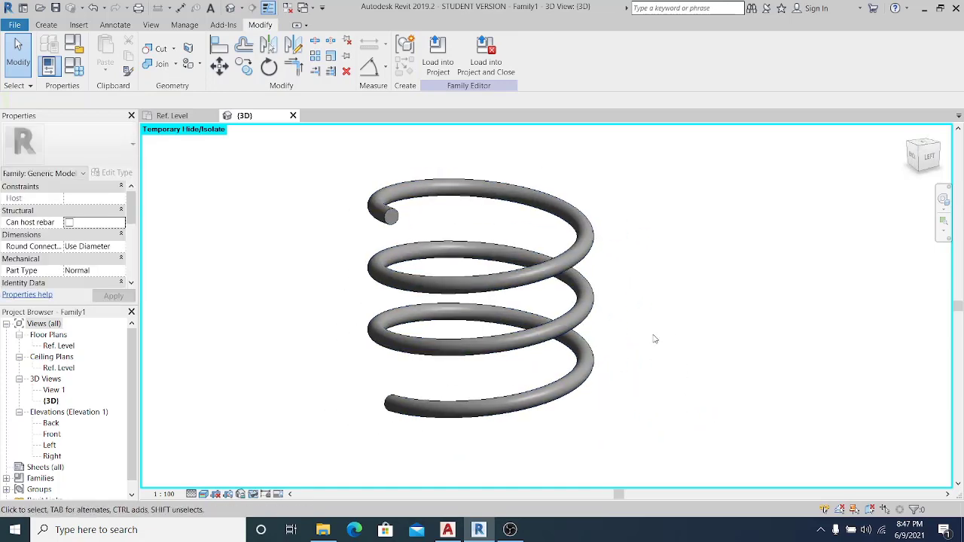
{"action": "middle_click_drag", "start_coordinate": [692, 379], "coordinate": [631, 392], "text": "shift"}
{"action": "middle_click_drag", "start_coordinate": [660, 352], "coordinate": [644, 420]}
{"action": "scroll", "coordinate": [635, 407], "scroll_direction": "up", "scroll_amount": 1}
{"action": "middle_click_drag", "start_coordinate": [632, 363], "coordinate": [658, 387]}
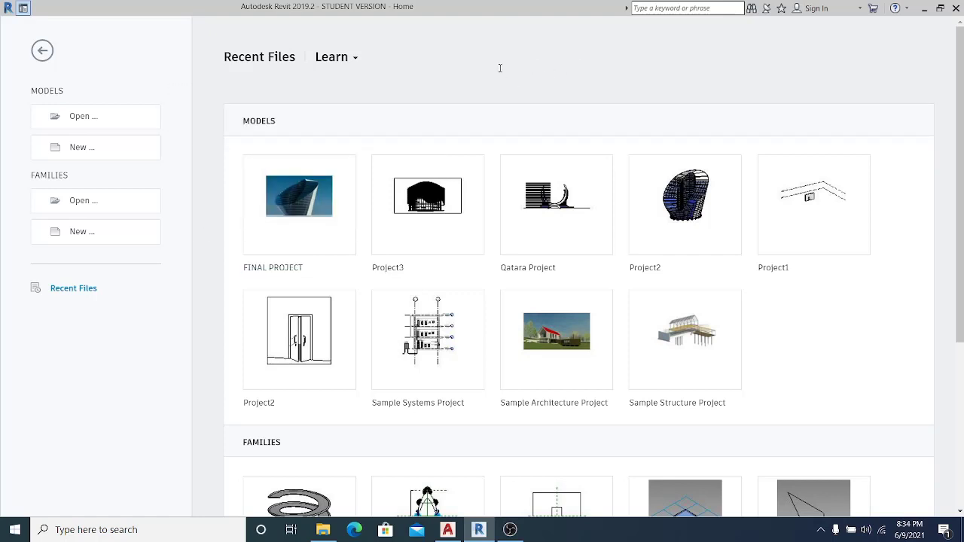
Step: Create a new family from the Metric Generic Model template in the English family templates folder
{"action": "left_click", "coordinate": [82, 231]}
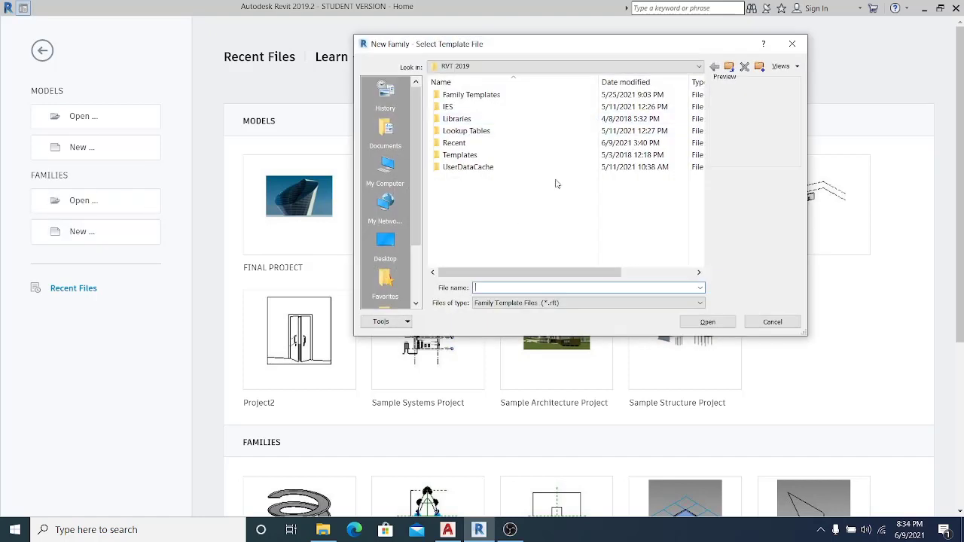
{"action": "double_click", "coordinate": [505, 95]}
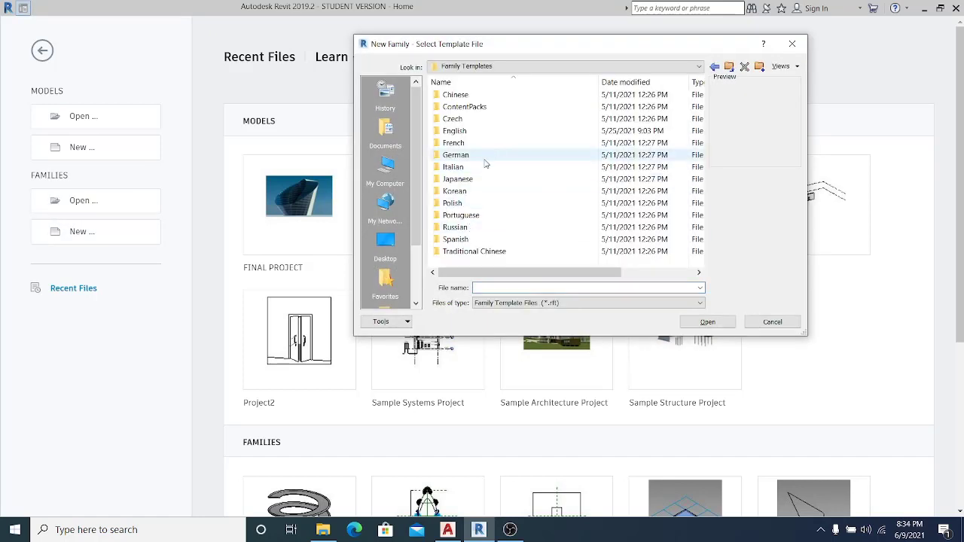
{"action": "double_click", "coordinate": [455, 130]}
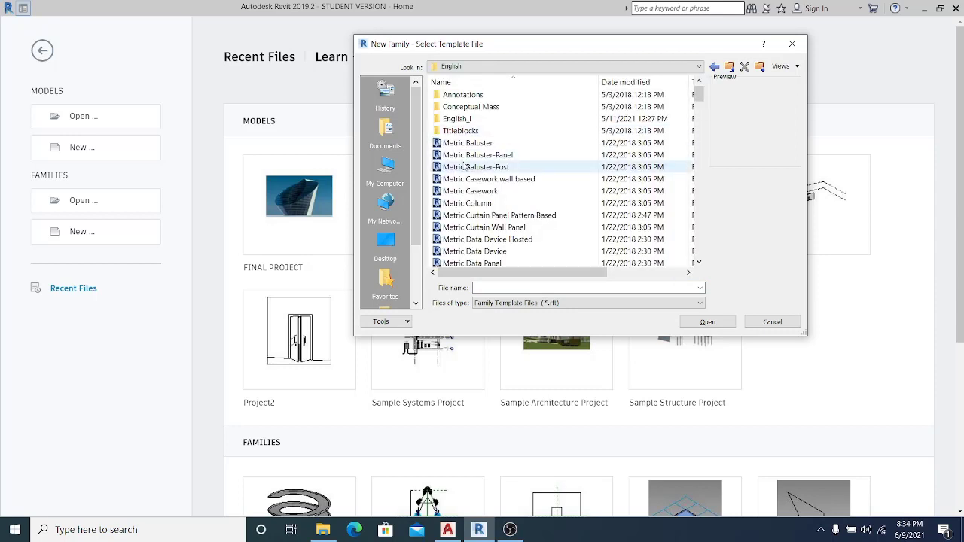
{"action": "mouse_move", "coordinate": [701, 97]}
{"action": "left_mouse_down"}
{"action": "mouse_move", "coordinate": [702, 128]}
{"action": "mouse_move", "coordinate": [716, 137]}
{"action": "left_mouse_up"}
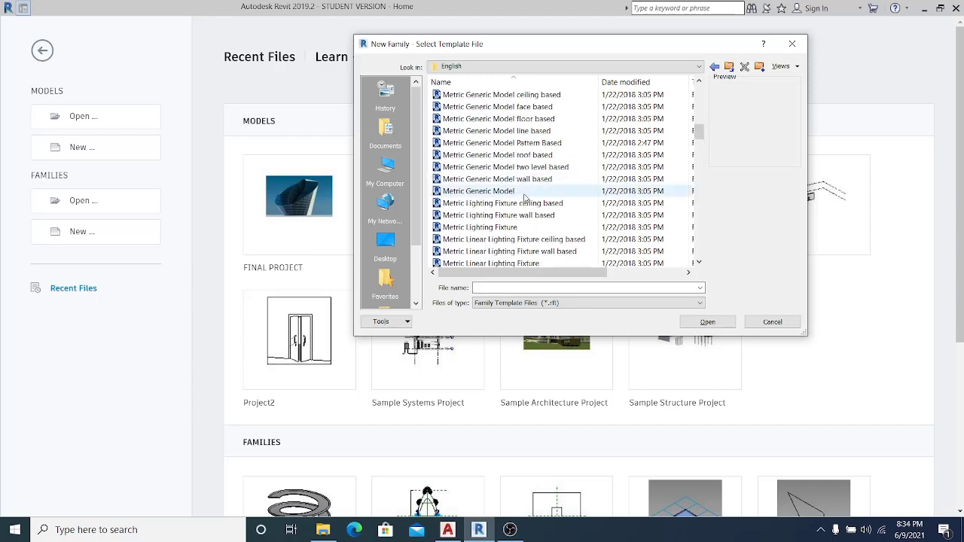
{"action": "left_click", "coordinate": [524, 194]}
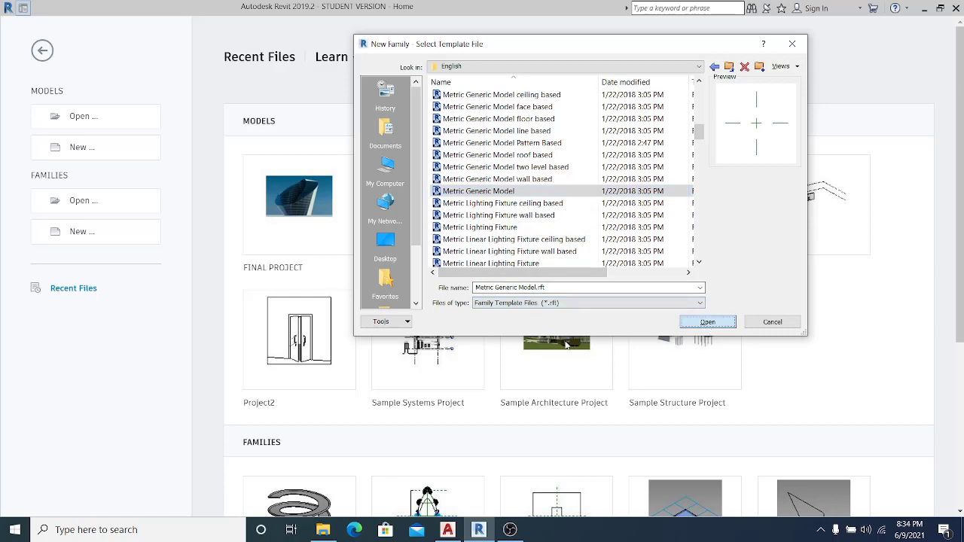
{"action": "left_click", "coordinate": [705, 324]}
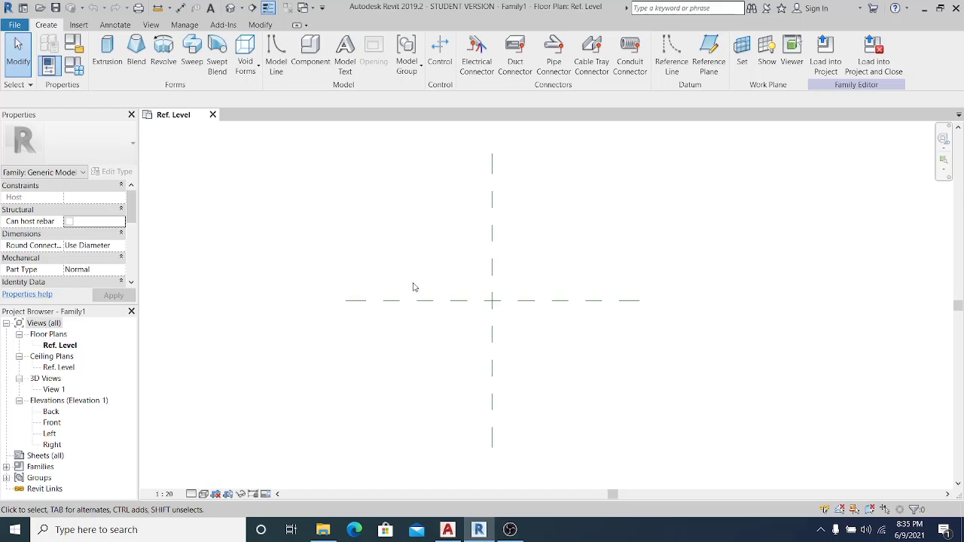
{"action": "middle_click_drag", "start_coordinate": [591, 233], "coordinate": [585, 235]}
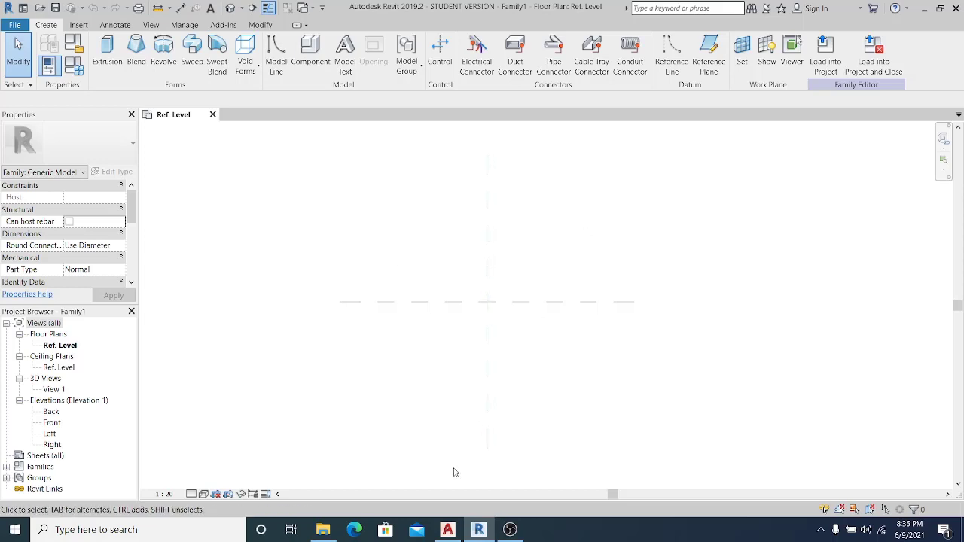
Step: Switch to AutoCAD and start a new drawing from the acadiso template
{"action": "left_click", "coordinate": [448, 530]}
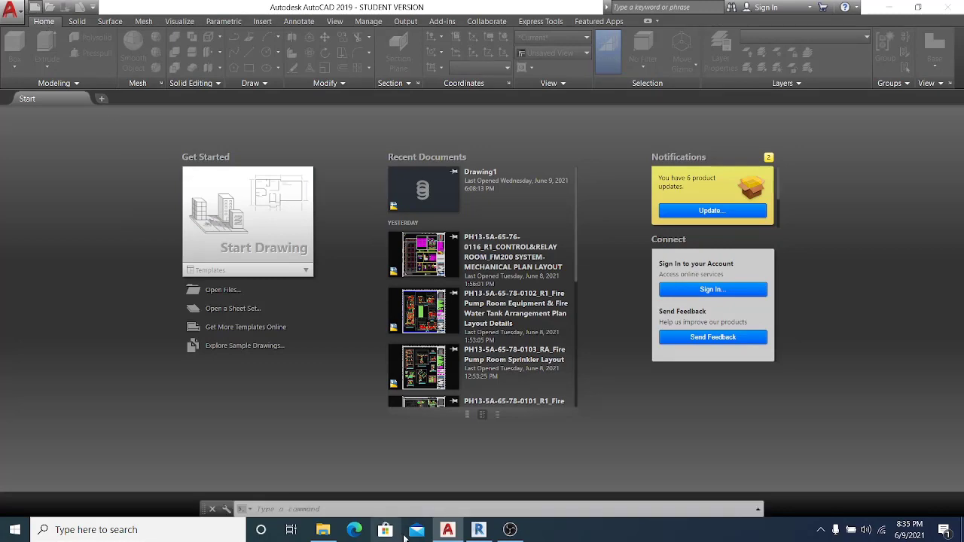
{"action": "key", "text": "ctrl+n"}
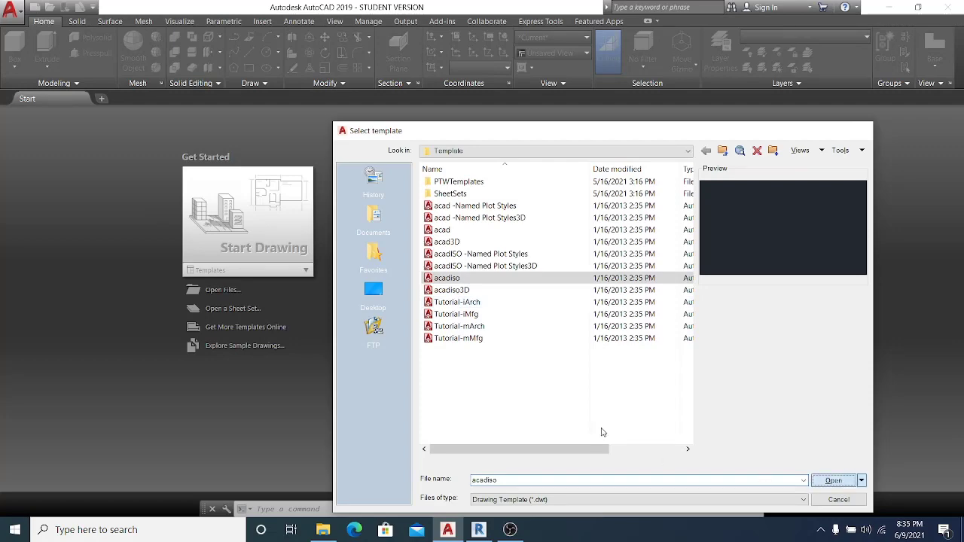
{"action": "key", "text": "Return"}
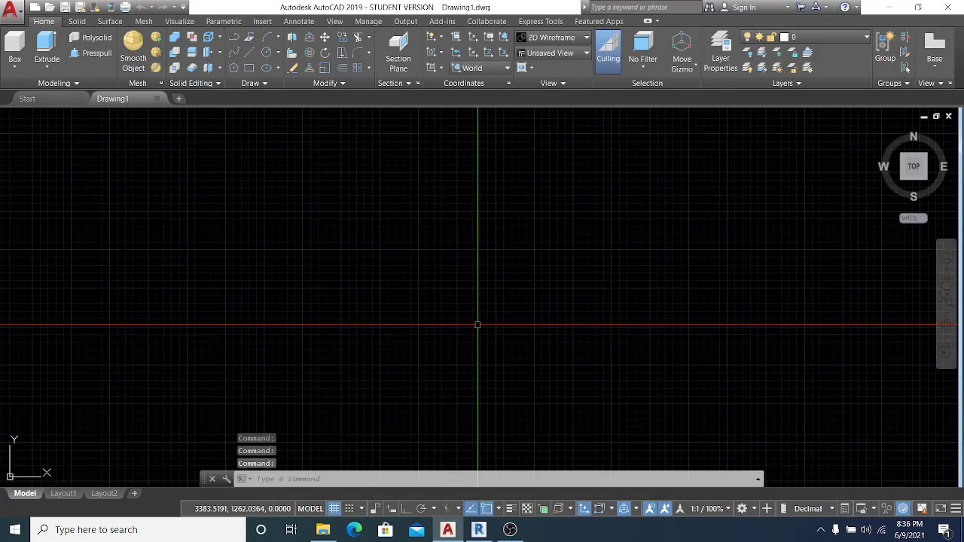
{"action": "left_click", "coordinate": [478, 324]}
{"action": "left_click", "coordinate": [473, 279]}
{"action": "middle_click_drag", "start_coordinate": [474, 279], "coordinate": [470, 276]}
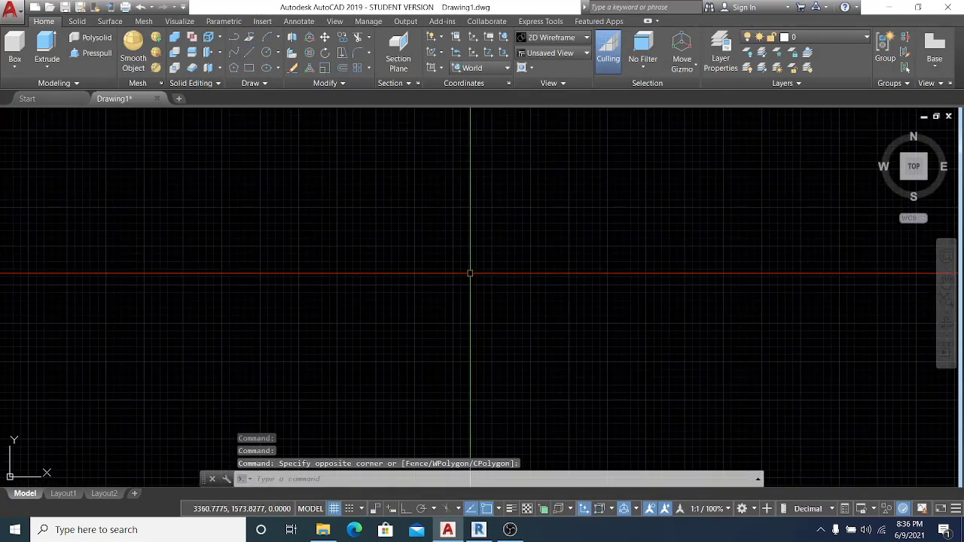
{"action": "left_click", "coordinate": [470, 273]}
{"action": "left_click", "coordinate": [590, 410]}
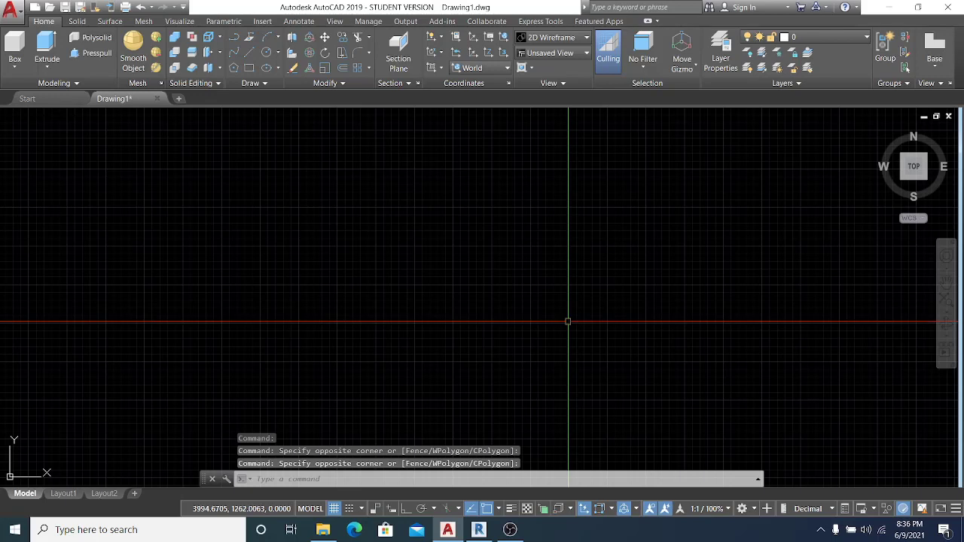
Step: Turn off the grid display in the empty drawing
{"action": "key", "text": "F7"}
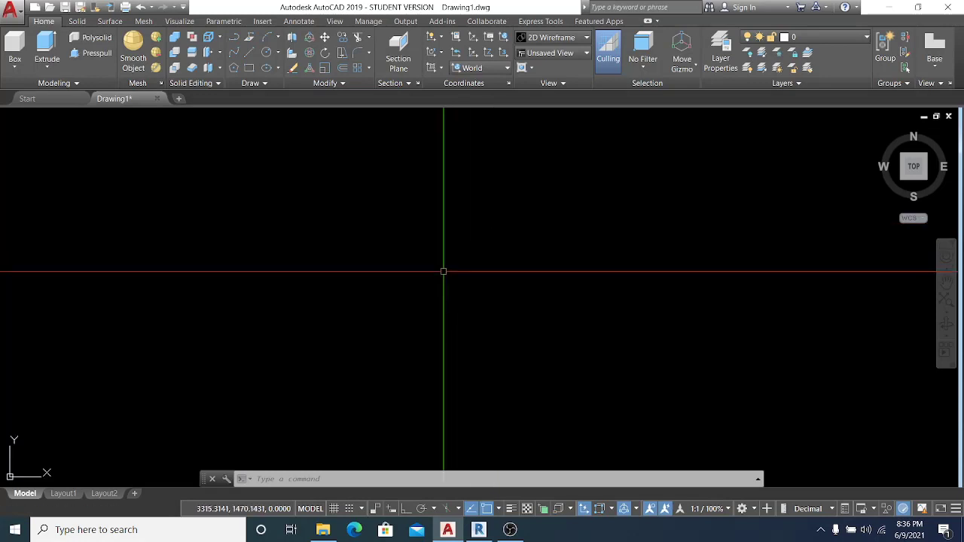
{"action": "middle_click_drag", "start_coordinate": [444, 271], "coordinate": [464, 275]}
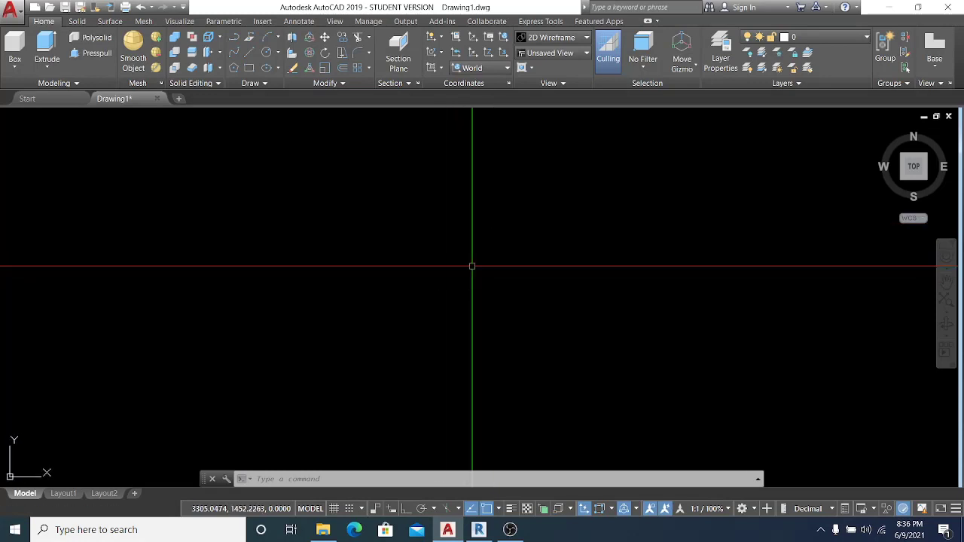
{"action": "middle_click_drag", "start_coordinate": [396, 255], "coordinate": [394, 257]}
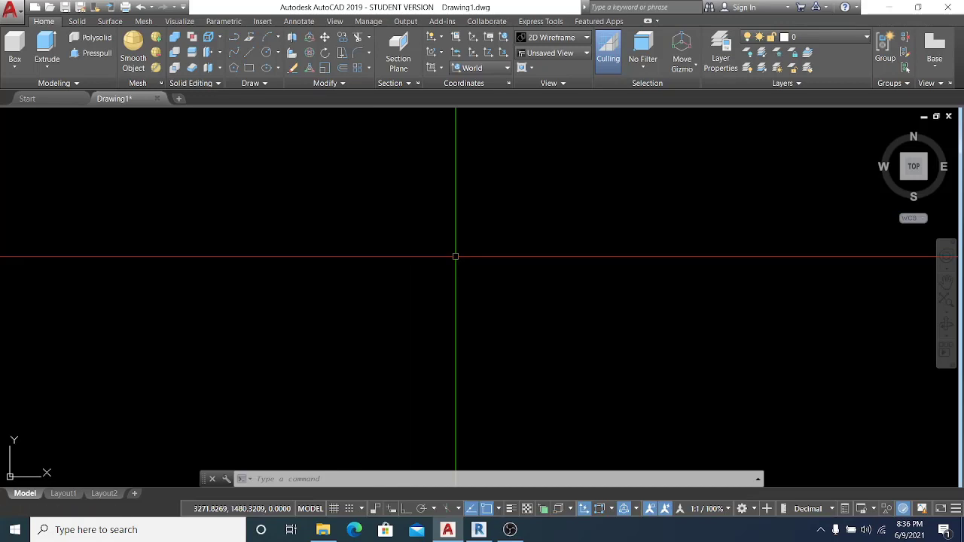
Step: Draw a circle with a diameter of 5000 in the drawing area and fit it in view
{"action": "type", "text": "c"}
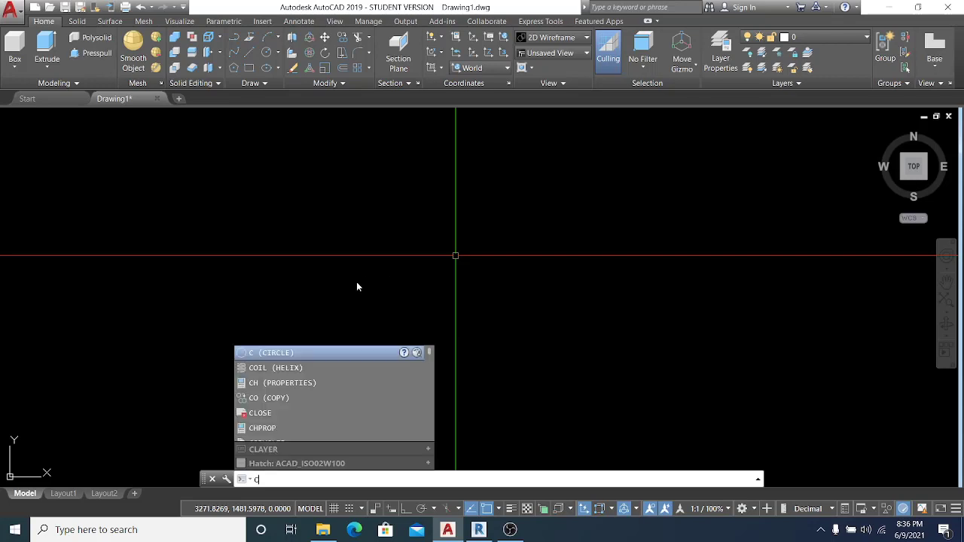
{"action": "left_click", "coordinate": [284, 352]}
{"action": "left_click", "coordinate": [420, 294]}
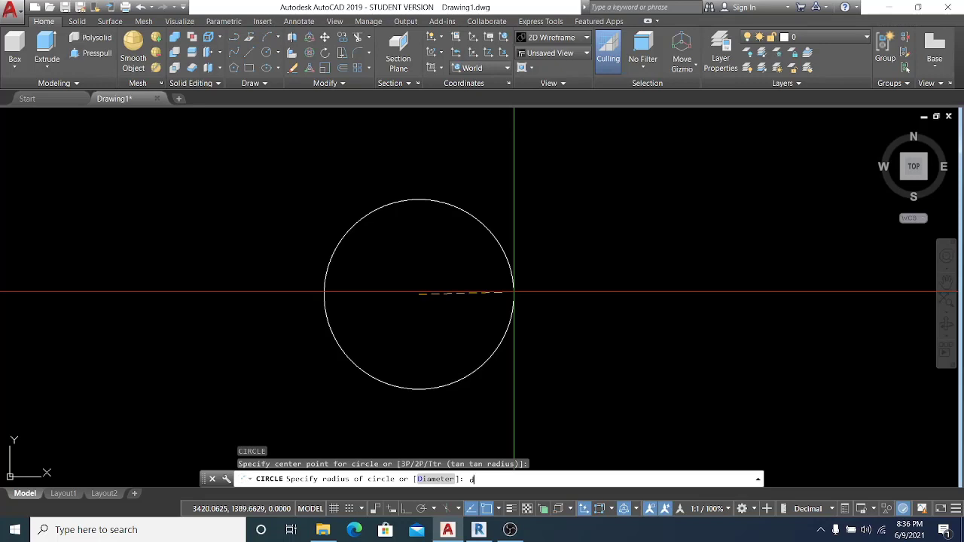
{"action": "type", "text": "d5000"}
{"action": "key", "text": "Return"}
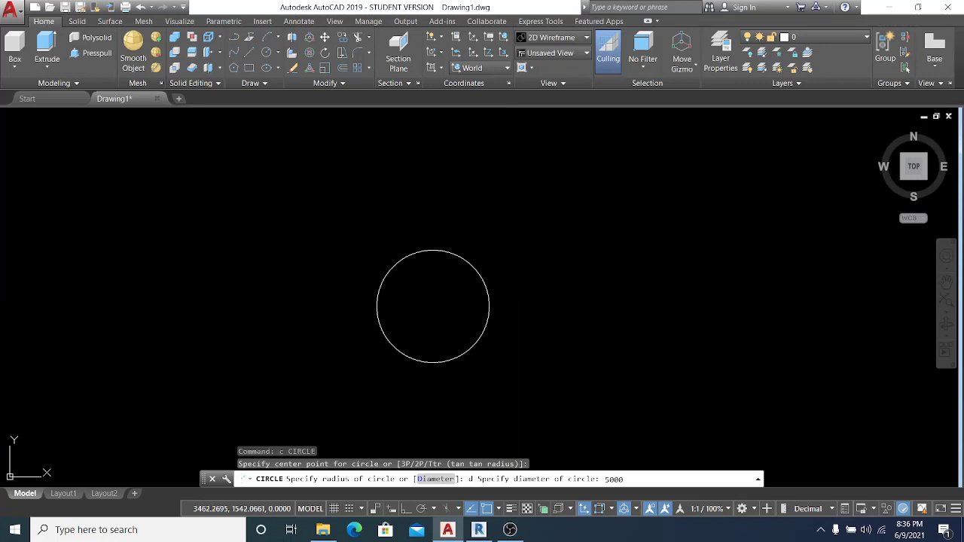
{"action": "type", "text": "z"}
{"action": "key", "text": "Return"}
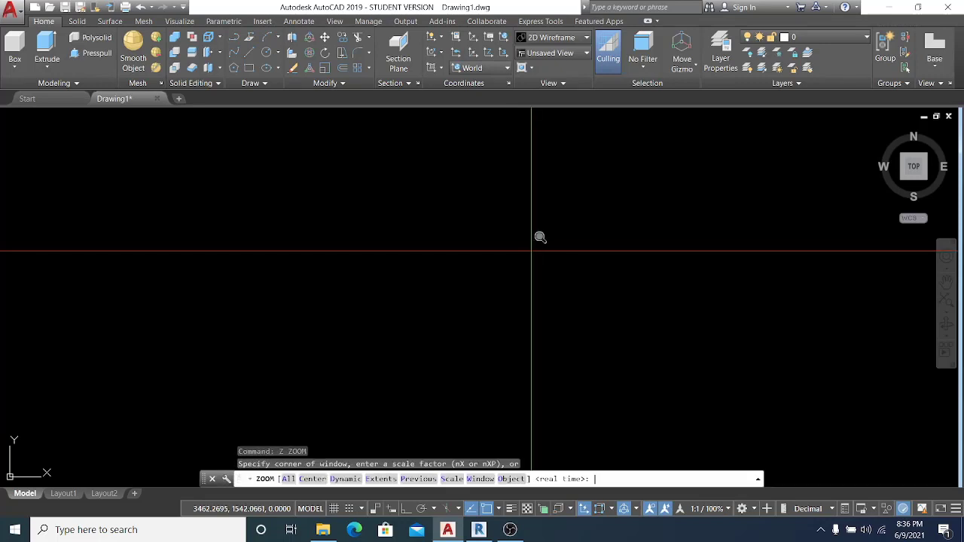
{"action": "type", "text": "e"}
{"action": "key", "text": "Return"}
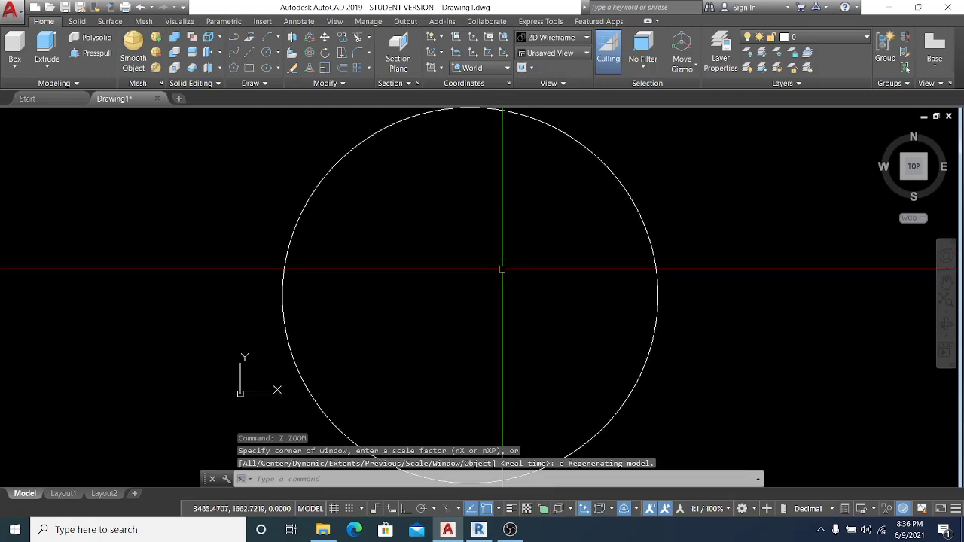
{"action": "mouse_move", "coordinate": [494, 269]}
{"action": "middle_mouse_down"}
{"action": "mouse_move", "coordinate": [475, 278]}
{"action": "mouse_move", "coordinate": [499, 278]}
{"action": "middle_mouse_up"}
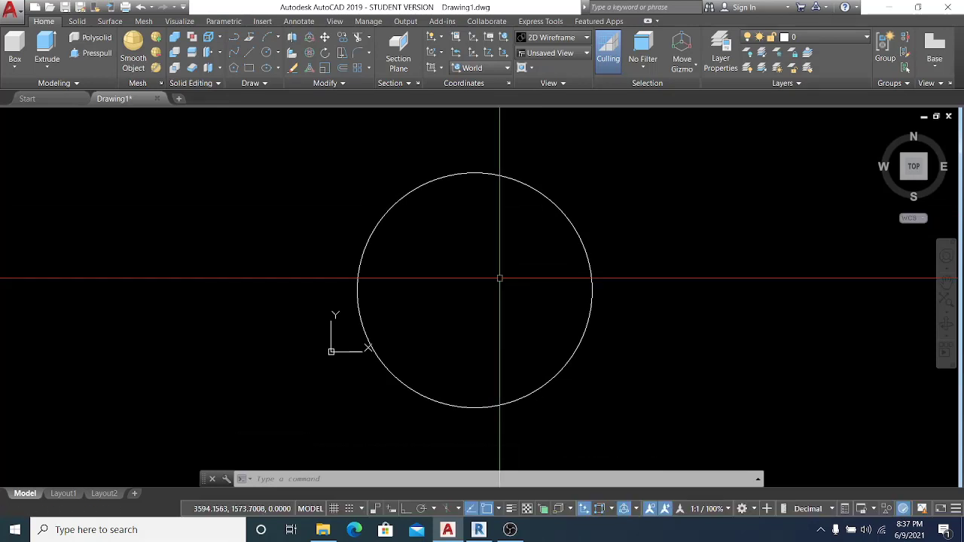
Step: Set the preset SW Isometric view as the current view of the drawing
{"action": "type", "text": "v"}
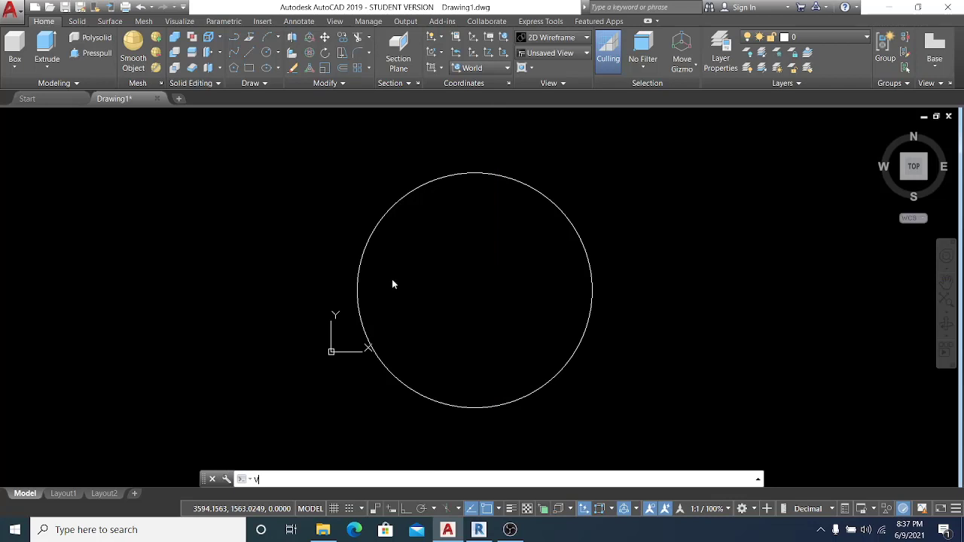
{"action": "key", "text": "Return"}
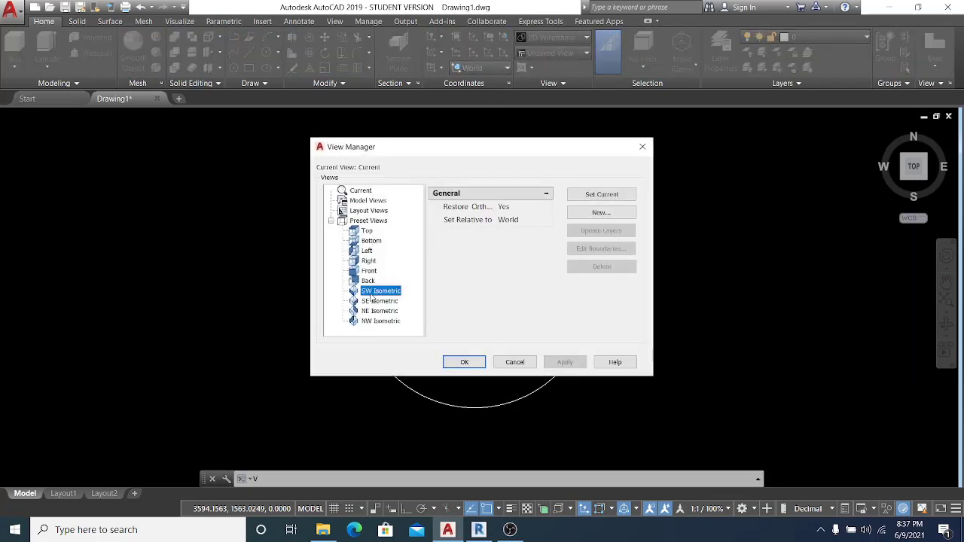
{"action": "left_click", "coordinate": [592, 197]}
{"action": "left_click", "coordinate": [564, 362]}
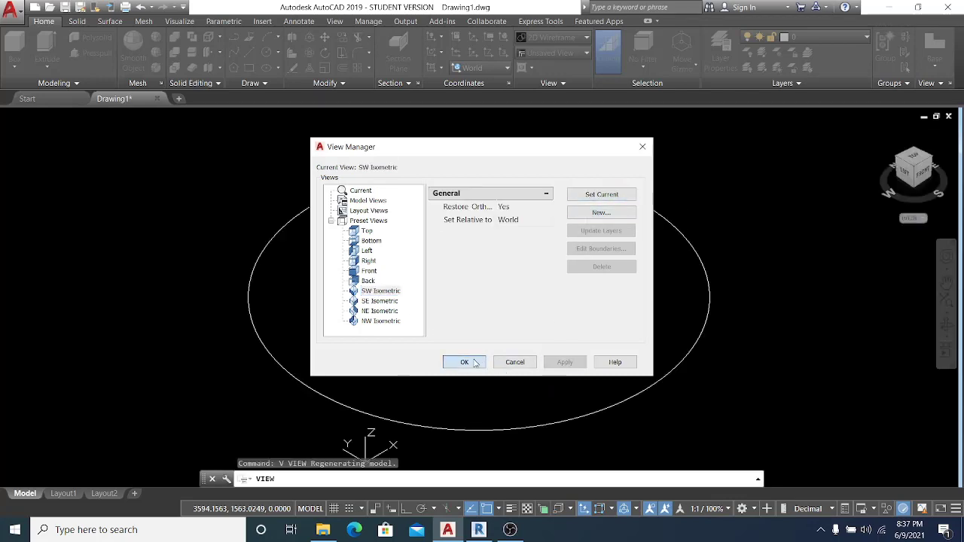
{"action": "left_click", "coordinate": [464, 362]}
{"action": "scroll", "coordinate": [446, 305], "scroll_direction": "up", "scroll_amount": 4}
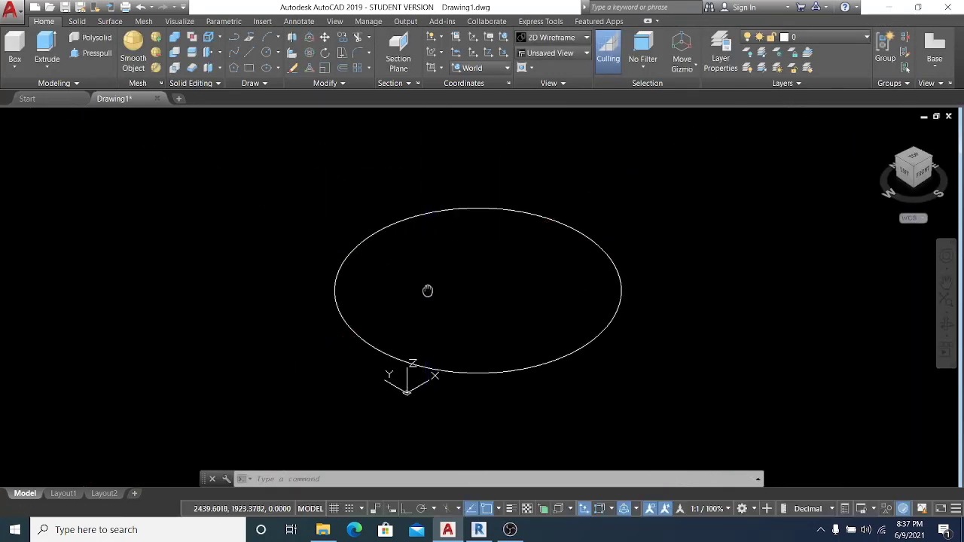
{"action": "scroll", "coordinate": [469, 283], "scroll_direction": "down", "scroll_amount": 3}
{"action": "scroll", "coordinate": [475, 281], "scroll_direction": "up", "scroll_amount": 1}
{"action": "mouse_move", "coordinate": [506, 268]}
{"action": "middle_mouse_down"}
{"action": "mouse_move", "coordinate": [467, 280]}
{"action": "mouse_move", "coordinate": [480, 284]}
{"action": "mouse_move", "coordinate": [483, 268]}
{"action": "mouse_move", "coordinate": [564, 256]}
{"action": "mouse_move", "coordinate": [485, 267]}
{"action": "mouse_move", "coordinate": [523, 271]}
{"action": "middle_mouse_up"}
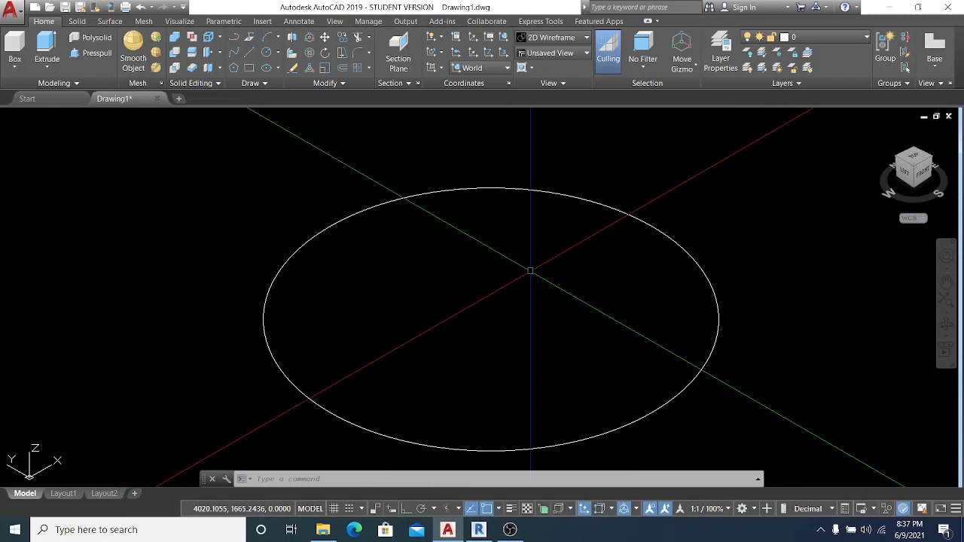
Step: Draw a tall helix centred on the circle, snapping its base and top radii to the circle's quadrants at 2500
{"action": "type", "text": "he"}
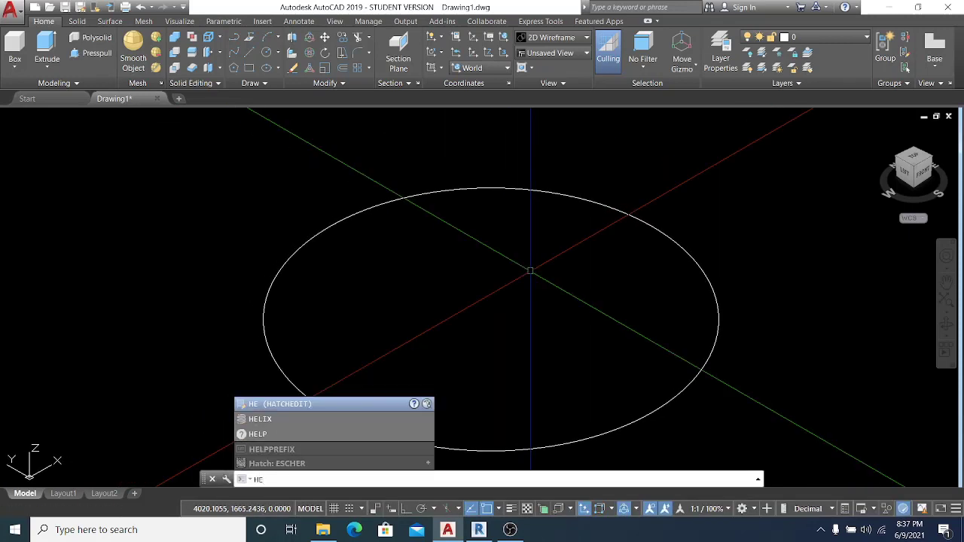
{"action": "left_click", "coordinate": [250, 422]}
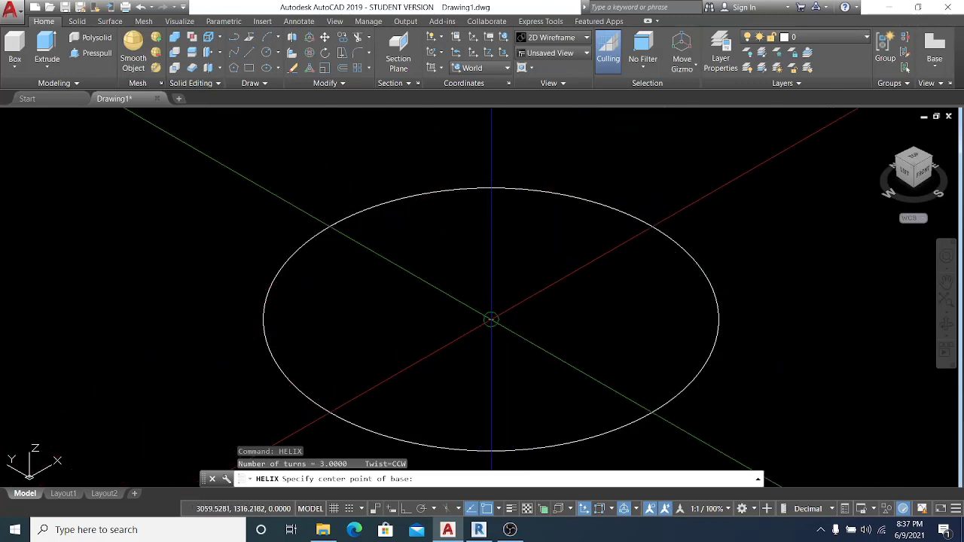
{"action": "left_click", "coordinate": [491, 319]}
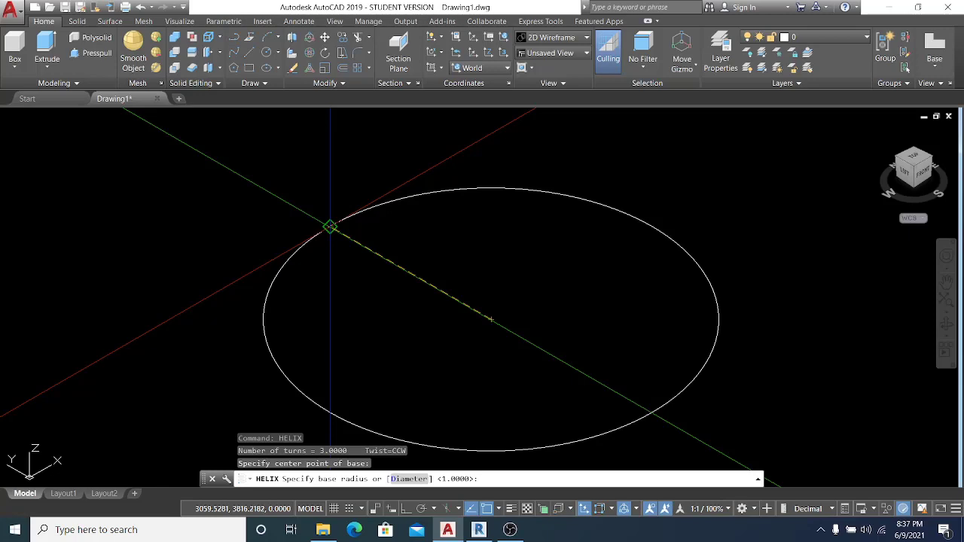
{"action": "left_click", "coordinate": [330, 226]}
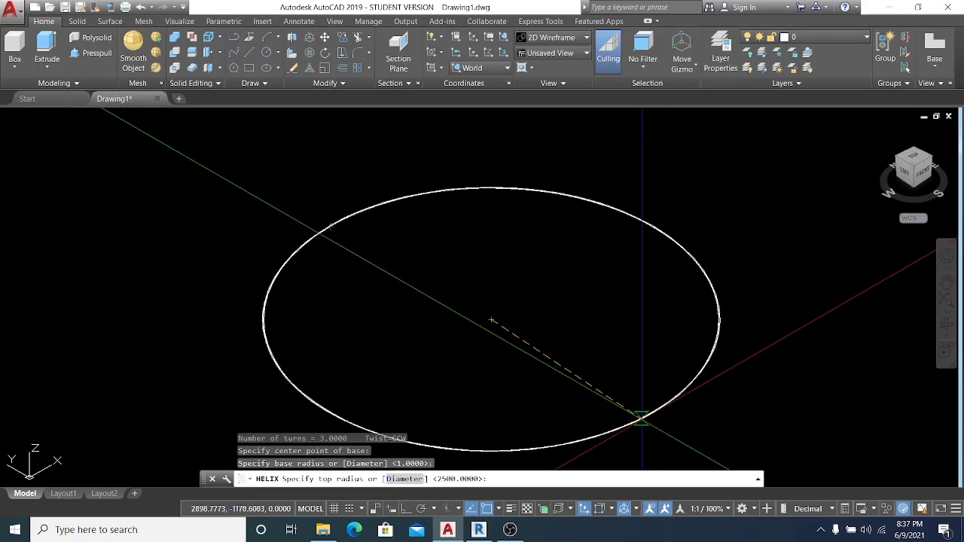
{"action": "left_click", "coordinate": [652, 409]}
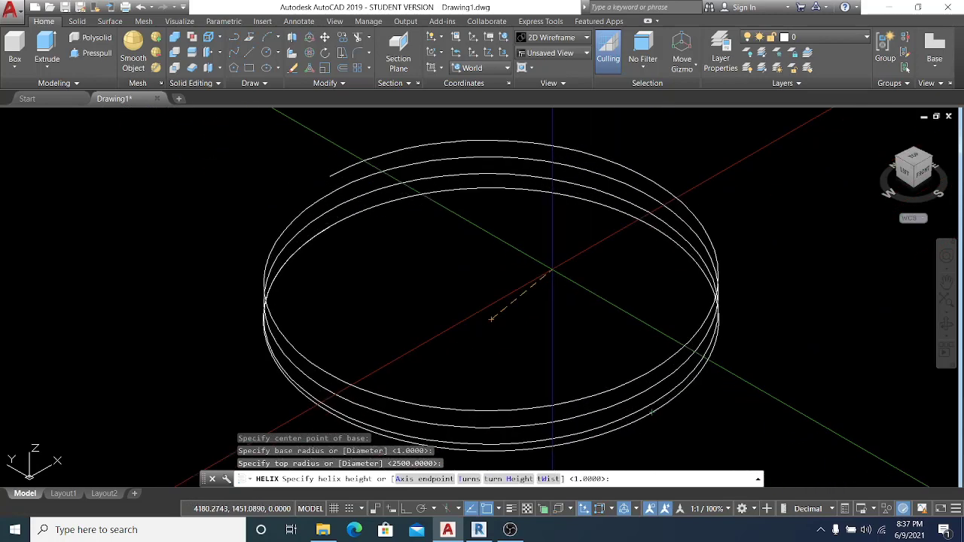
{"action": "scroll", "coordinate": [490, 319], "scroll_direction": "down", "scroll_amount": 3}
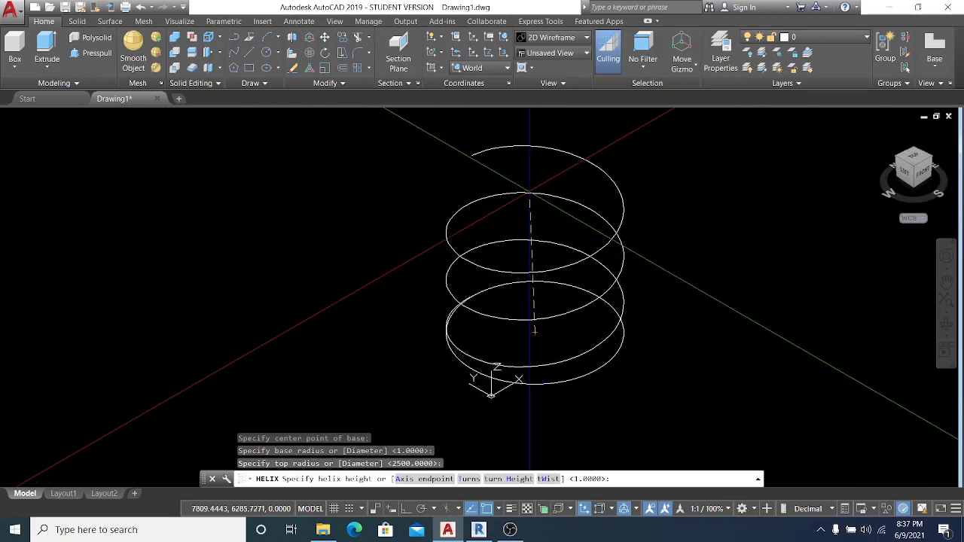
{"action": "left_click", "coordinate": [534, 329]}
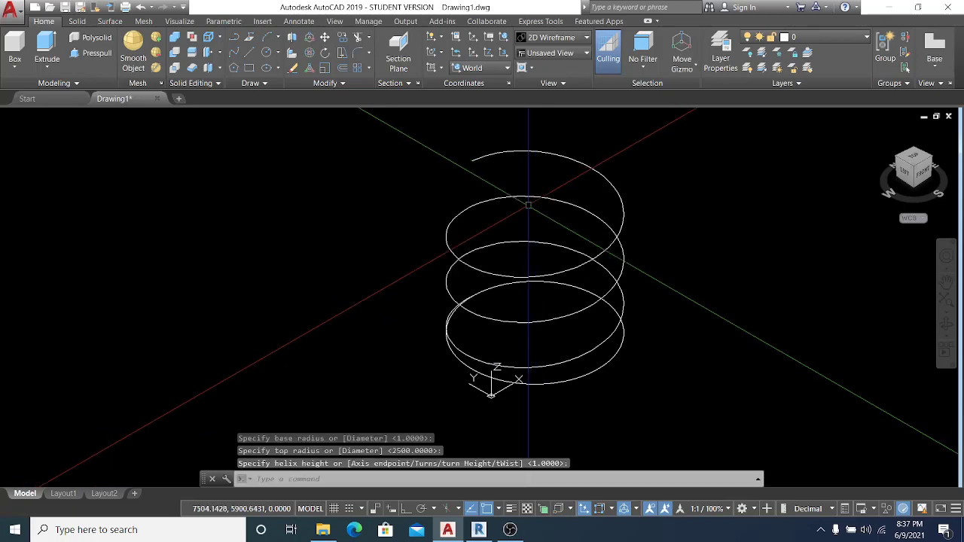
Step: Examine the helix and its base circle in 3D from several angles
{"action": "middle_click_drag", "start_coordinate": [625, 288], "coordinate": [486, 225]}
{"action": "right_click", "coordinate": [574, 199], "text": "shift"}
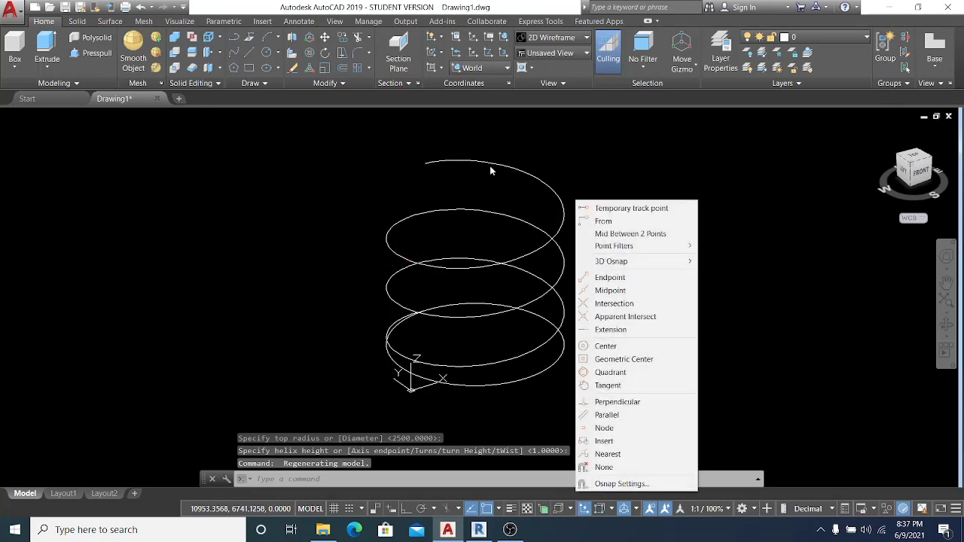
{"action": "left_click", "coordinate": [622, 161]}
{"action": "left_click", "coordinate": [606, 189]}
{"action": "middle_click_drag", "start_coordinate": [574, 198], "coordinate": [589, 222], "text": "shift"}
{"action": "middle_click_drag", "start_coordinate": [602, 188], "coordinate": [583, 201], "text": "shift"}
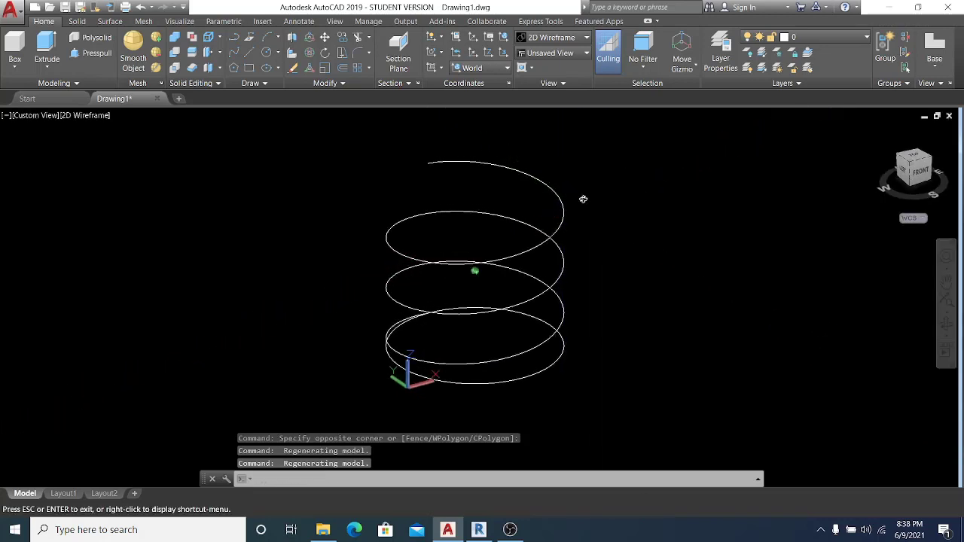
{"action": "left_click", "coordinate": [624, 245]}
{"action": "left_click", "coordinate": [608, 342]}
{"action": "middle_click_drag", "start_coordinate": [608, 341], "coordinate": [597, 312]}
Step: Erase the base circle at the foot of the helix, keeping the helix
{"action": "scroll", "coordinate": [530, 329], "scroll_direction": "up", "scroll_amount": 2}
{"action": "left_click", "coordinate": [577, 370]}
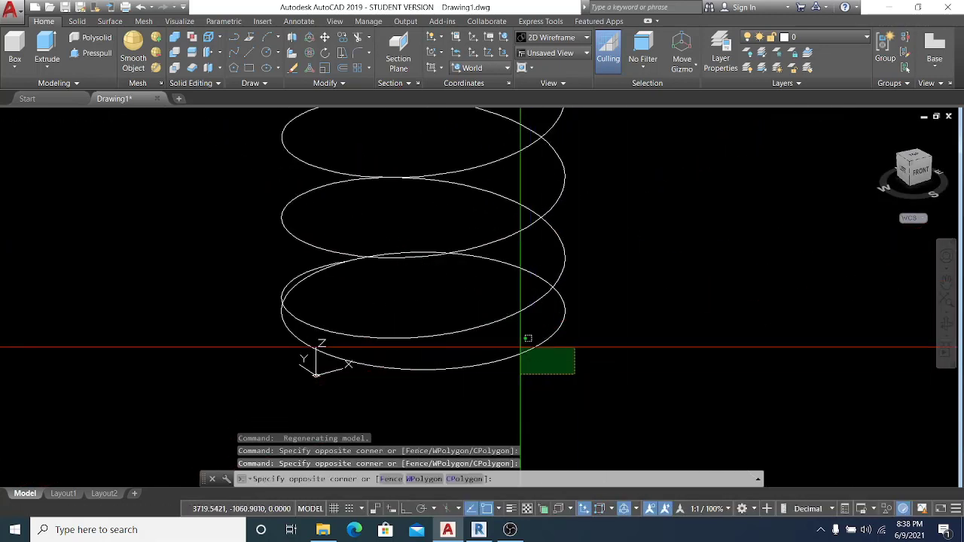
{"action": "left_click", "coordinate": [515, 340]}
{"action": "scroll", "coordinate": [545, 368], "scroll_direction": "up", "scroll_amount": 2}
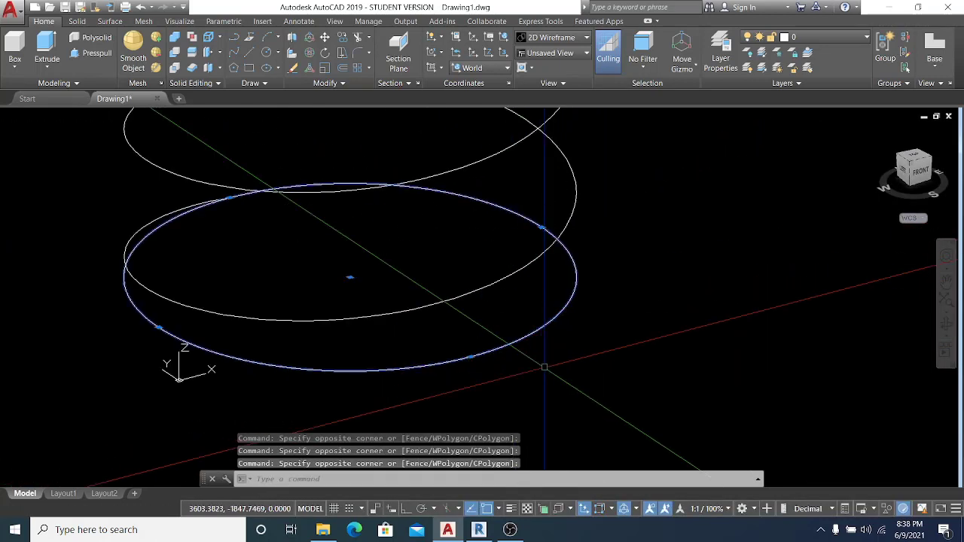
{"action": "type", "text": "e"}
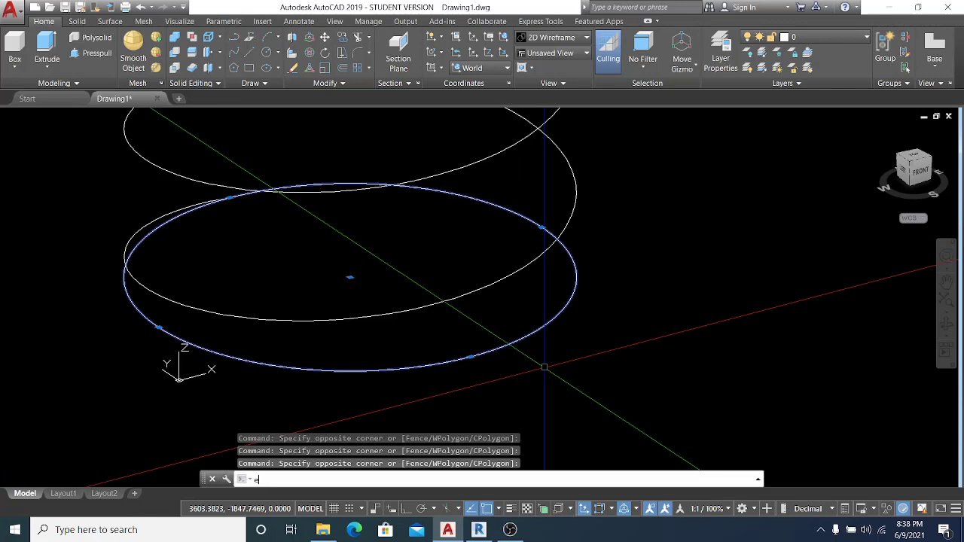
{"action": "key", "text": "Return"}
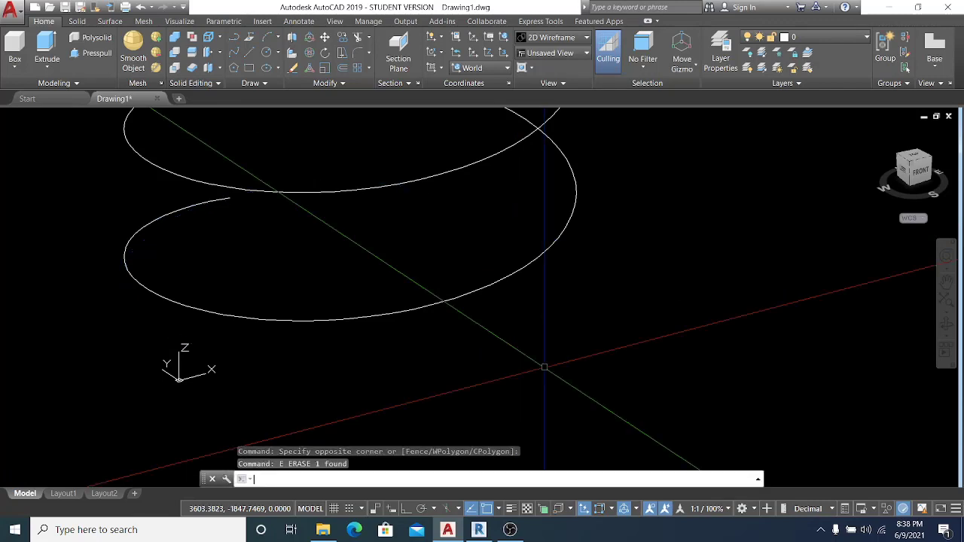
Step: Set the preset Right view as the current view of the drawing
{"action": "scroll", "coordinate": [542, 366], "scroll_direction": "down", "scroll_amount": 3}
{"action": "scroll", "coordinate": [541, 359], "scroll_direction": "up", "scroll_amount": 2}
{"action": "middle_click_drag", "start_coordinate": [534, 361], "coordinate": [604, 306], "text": "shift"}
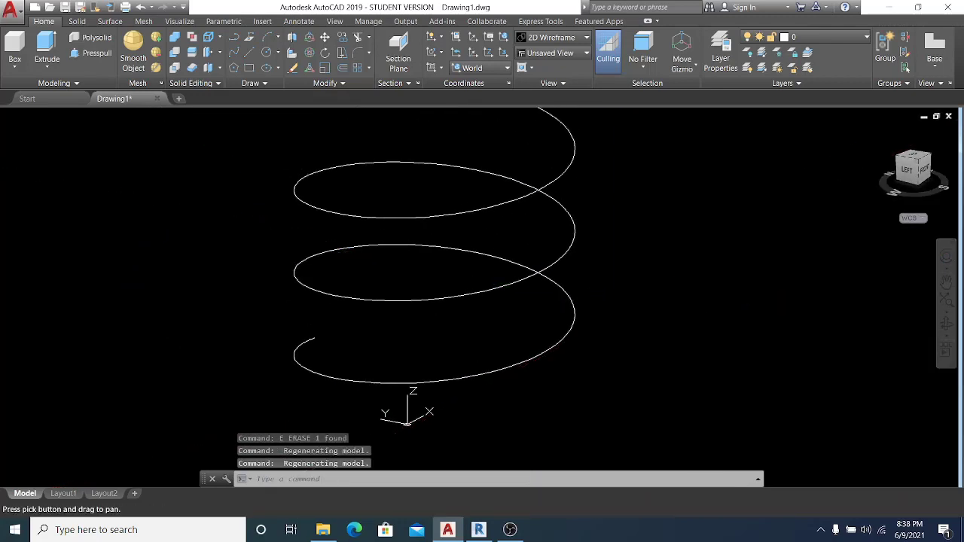
{"action": "left_click", "coordinate": [744, 247]}
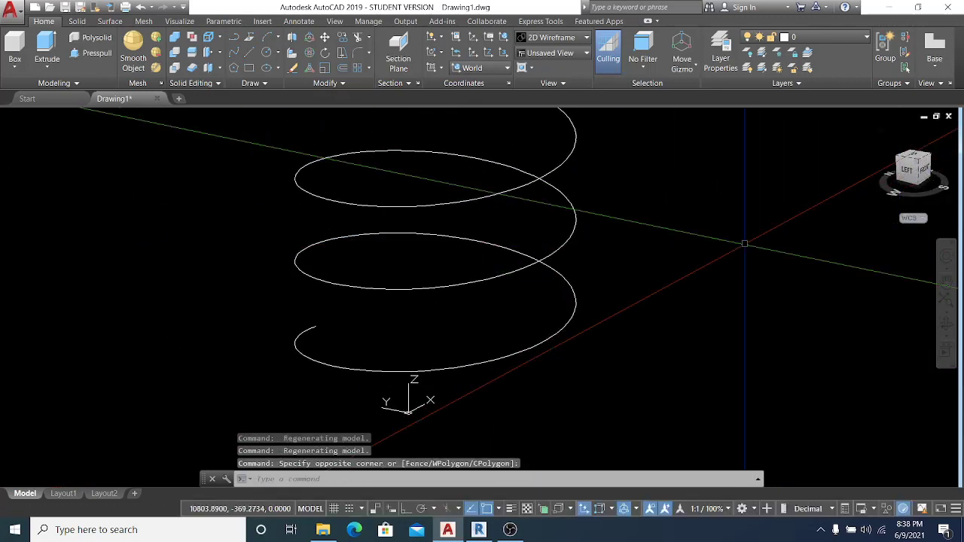
{"action": "type", "text": "v"}
{"action": "key", "text": "Return"}
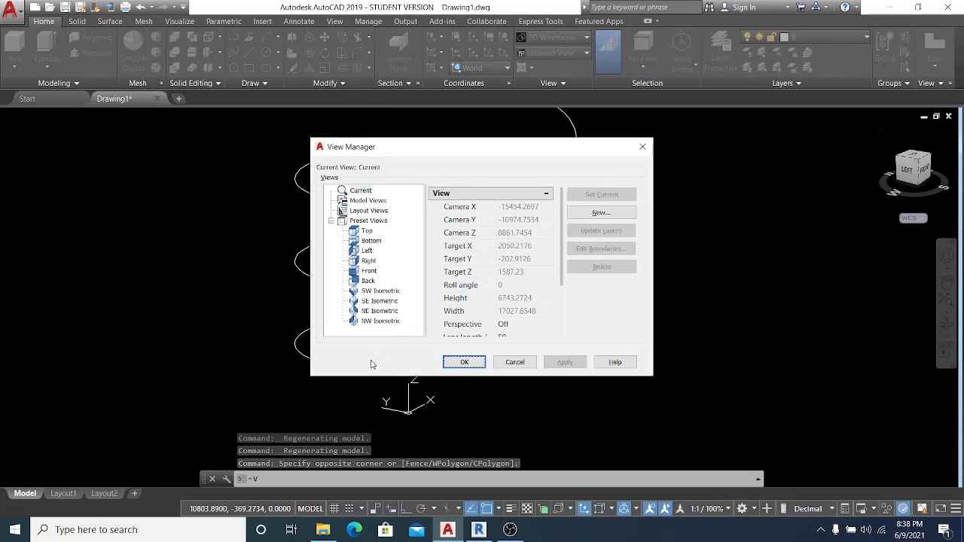
{"action": "left_click_drag", "start_coordinate": [476, 152], "coordinate": [479, 145]}
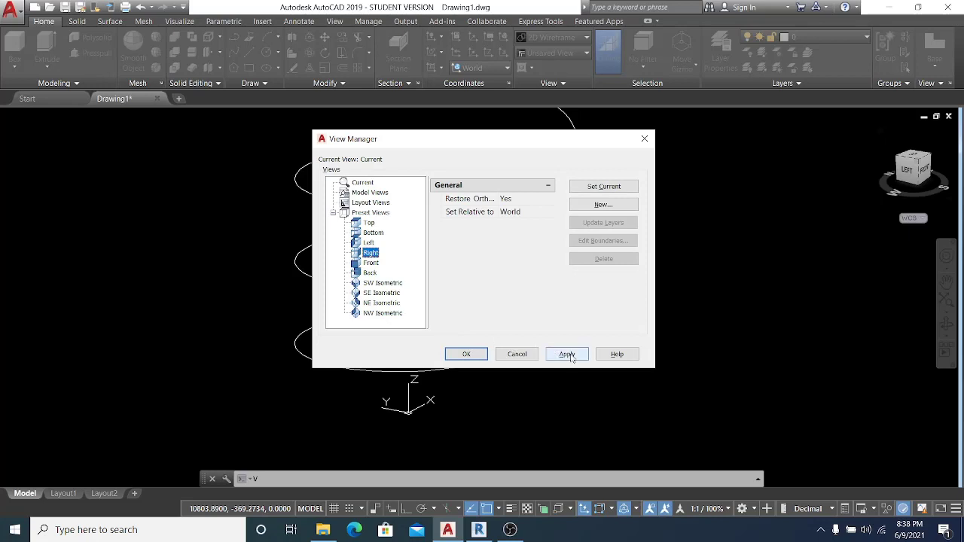
{"action": "left_click", "coordinate": [567, 355]}
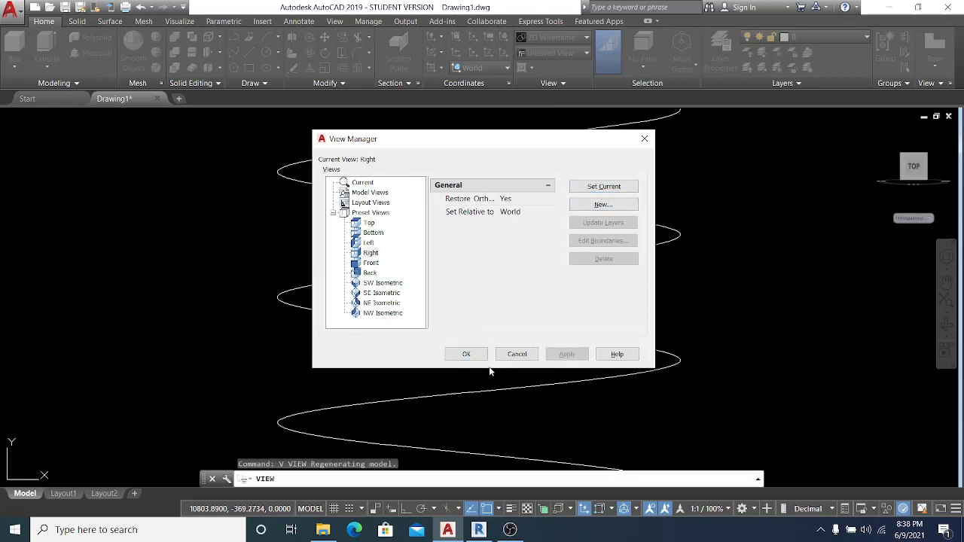
{"action": "left_click", "coordinate": [474, 355]}
Step: Align the UCS with the current side view of the helix using the View option
{"action": "scroll", "coordinate": [463, 318], "scroll_direction": "down", "scroll_amount": 4}
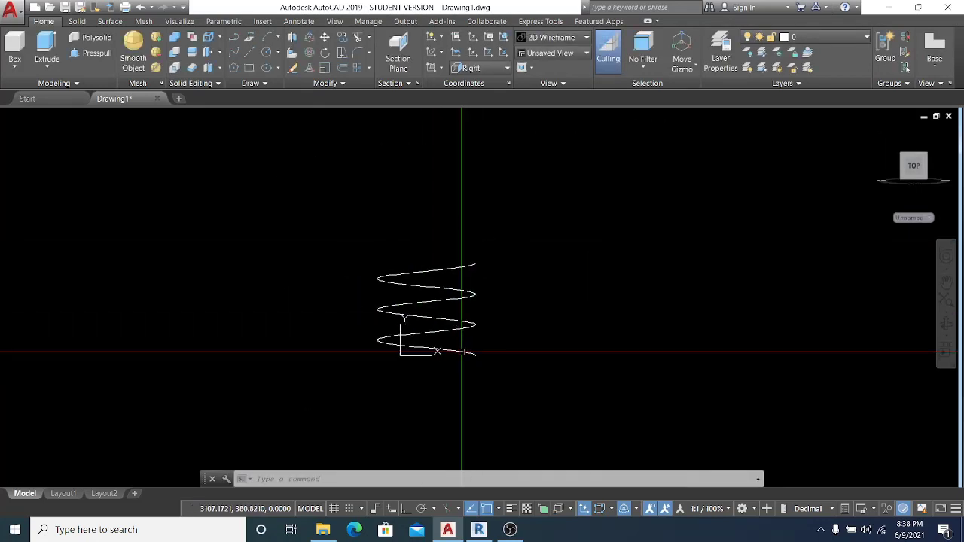
{"action": "scroll", "coordinate": [452, 325], "scroll_direction": "up", "scroll_amount": 4}
{"action": "scroll", "coordinate": [501, 323], "scroll_direction": "down", "scroll_amount": 3}
{"action": "scroll", "coordinate": [478, 344], "scroll_direction": "up", "scroll_amount": 4}
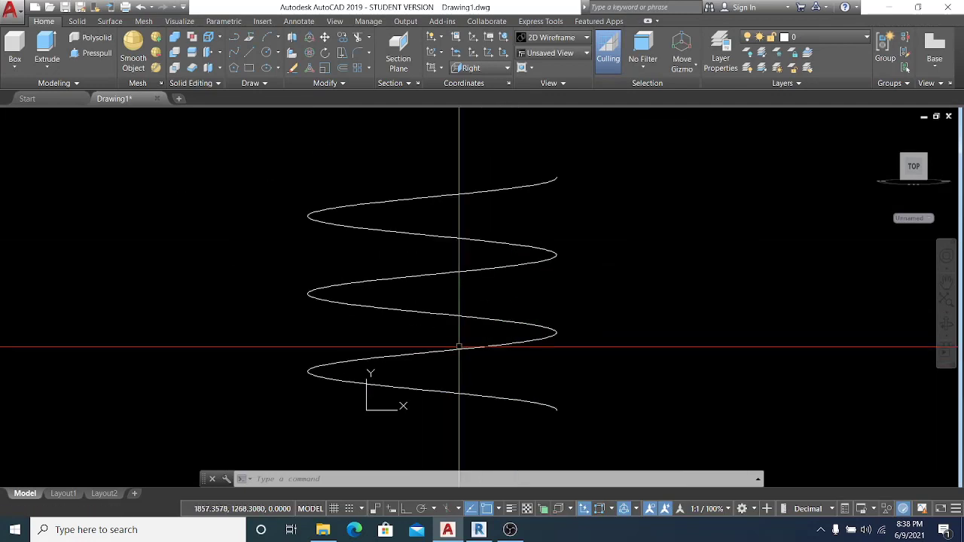
{"action": "middle_click_drag", "start_coordinate": [538, 324], "coordinate": [602, 296]}
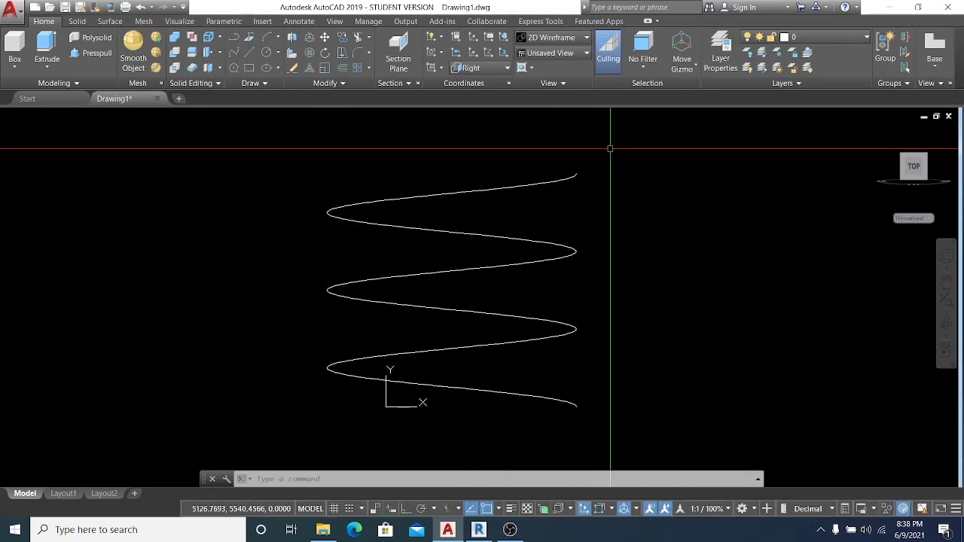
{"action": "middle_click_drag", "start_coordinate": [588, 190], "coordinate": [578, 190]}
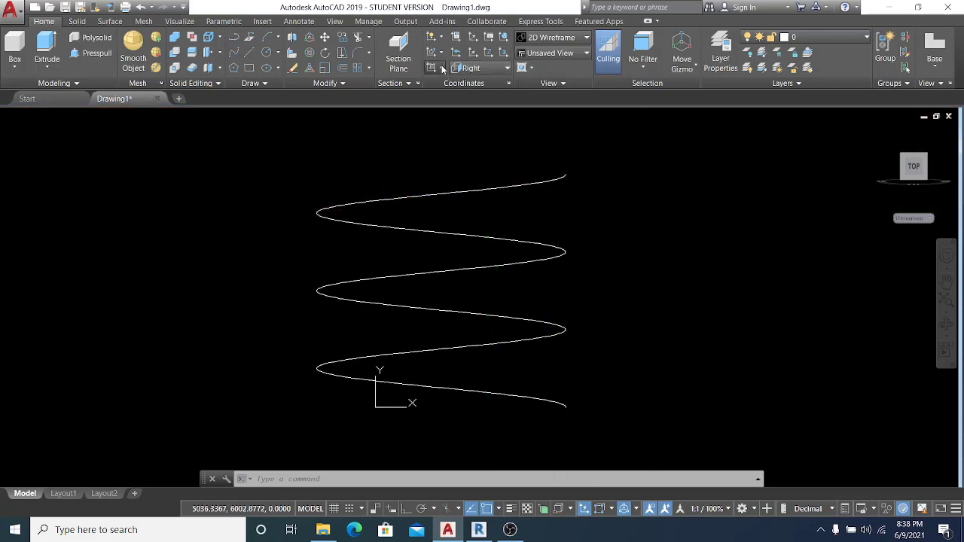
{"action": "left_click", "coordinate": [441, 68]}
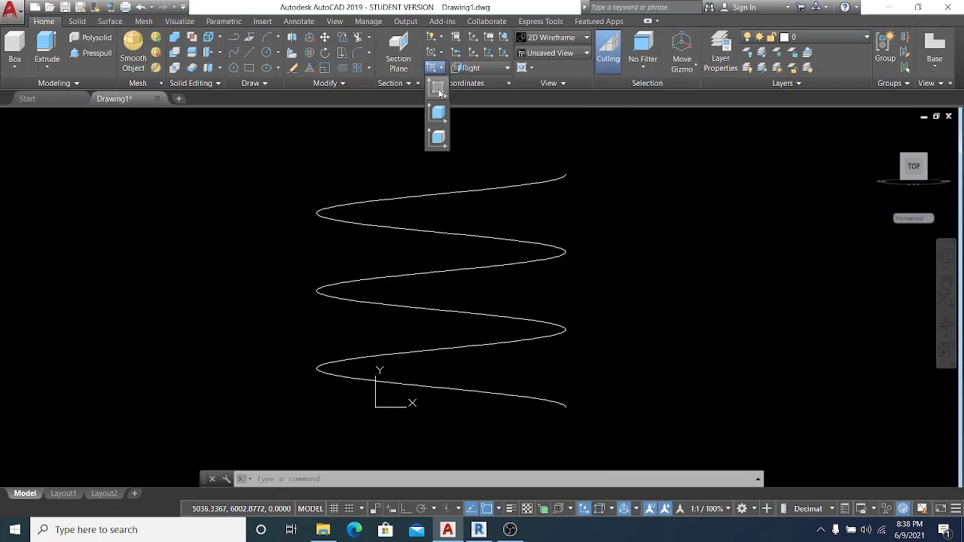
{"action": "left_click", "coordinate": [437, 88]}
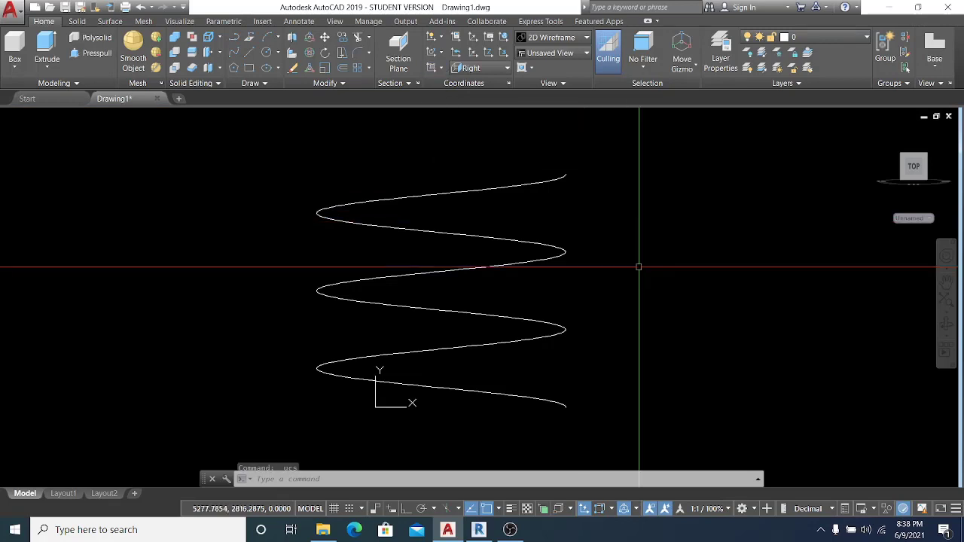
Step: Draw a thin horizontal rectangle extending outward from the lower endpoint of the helix as the ramp profile
{"action": "middle_click_drag", "start_coordinate": [559, 344], "coordinate": [510, 319]}
{"action": "scroll", "coordinate": [516, 349], "scroll_direction": "up", "scroll_amount": 1}
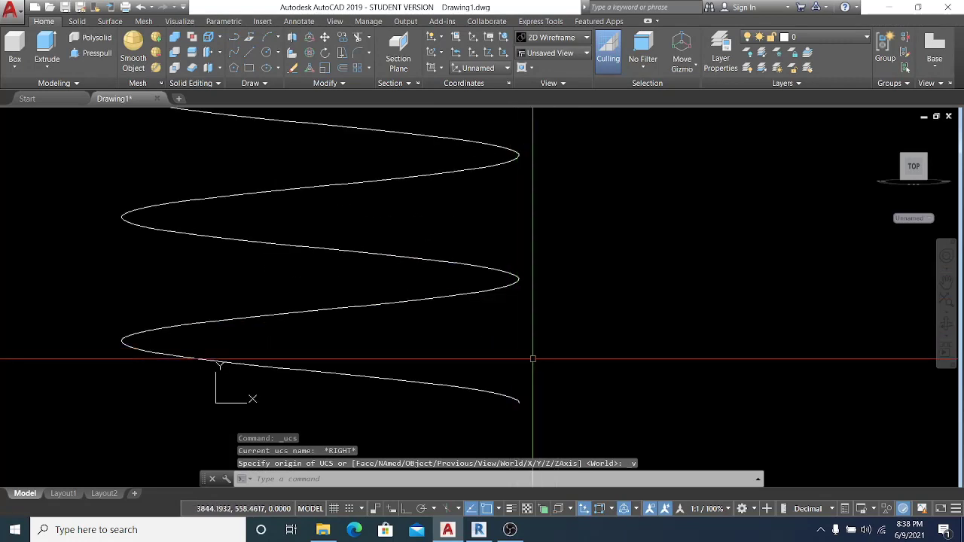
{"action": "scroll", "coordinate": [531, 359], "scroll_direction": "down", "scroll_amount": 1}
{"action": "mouse_move", "coordinate": [564, 348]}
{"action": "middle_mouse_down"}
{"action": "mouse_move", "coordinate": [555, 357]}
{"action": "mouse_move", "coordinate": [577, 337]}
{"action": "middle_mouse_up"}
{"action": "type", "text": "REC"}
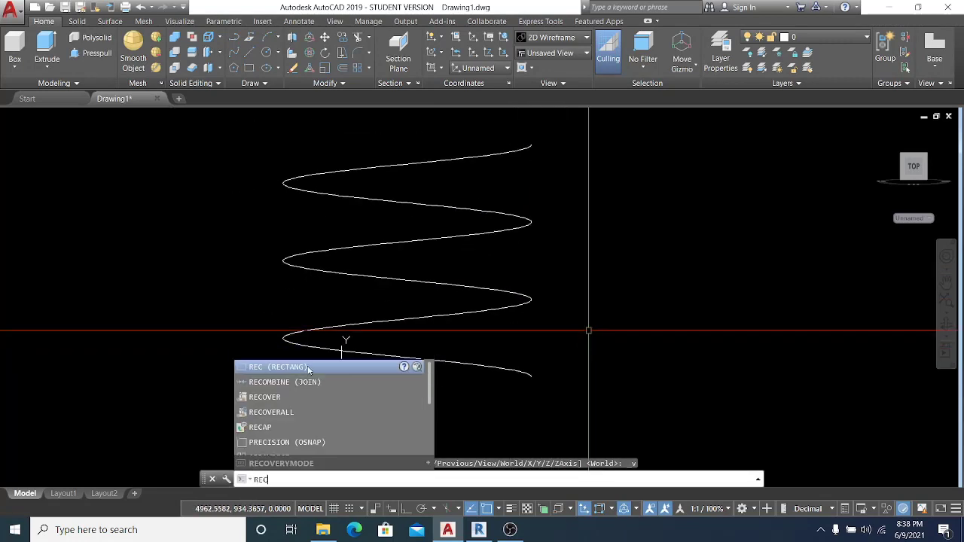
{"action": "left_click", "coordinate": [308, 367]}
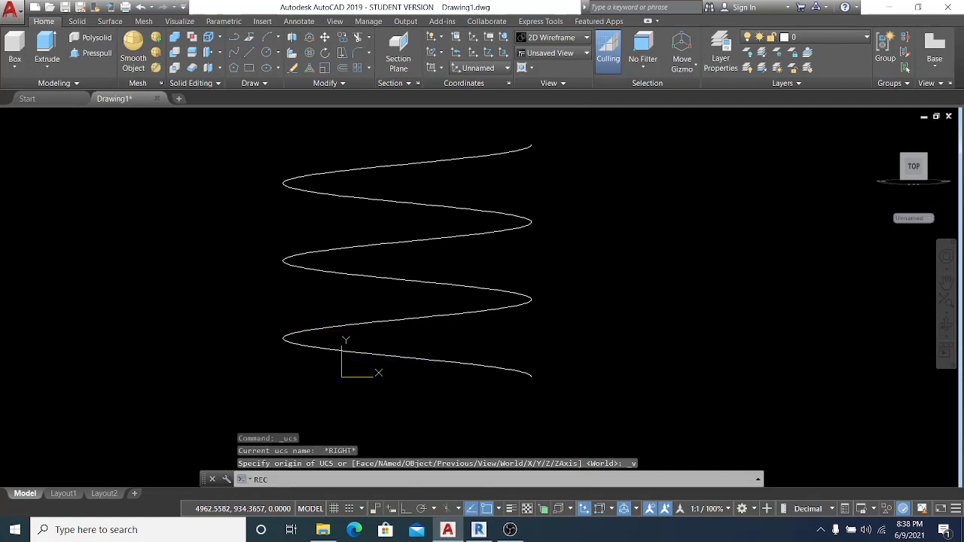
{"action": "left_click", "coordinate": [531, 377]}
{"action": "scroll", "coordinate": [598, 364], "scroll_direction": "up", "scroll_amount": 4}
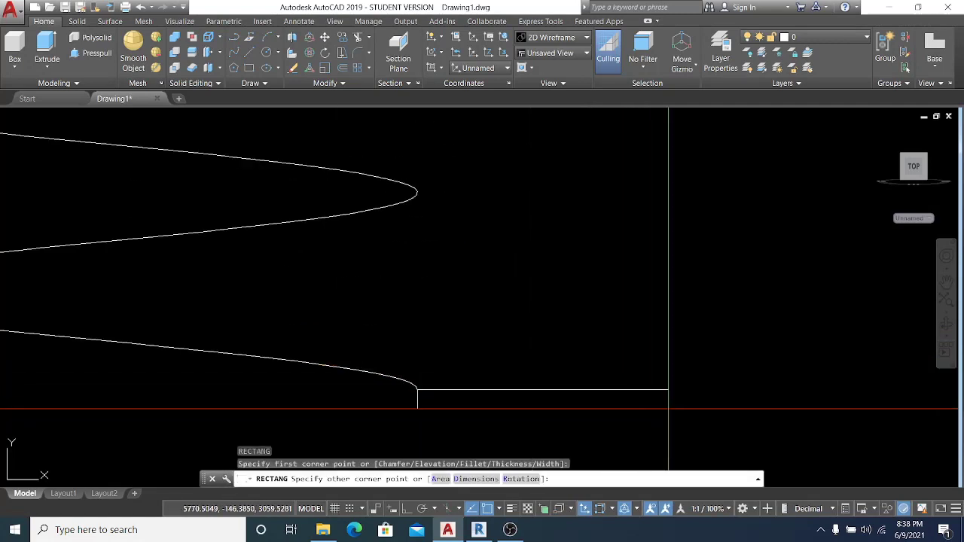
{"action": "left_click", "coordinate": [685, 402]}
{"action": "scroll", "coordinate": [618, 353], "scroll_direction": "down", "scroll_amount": 4}
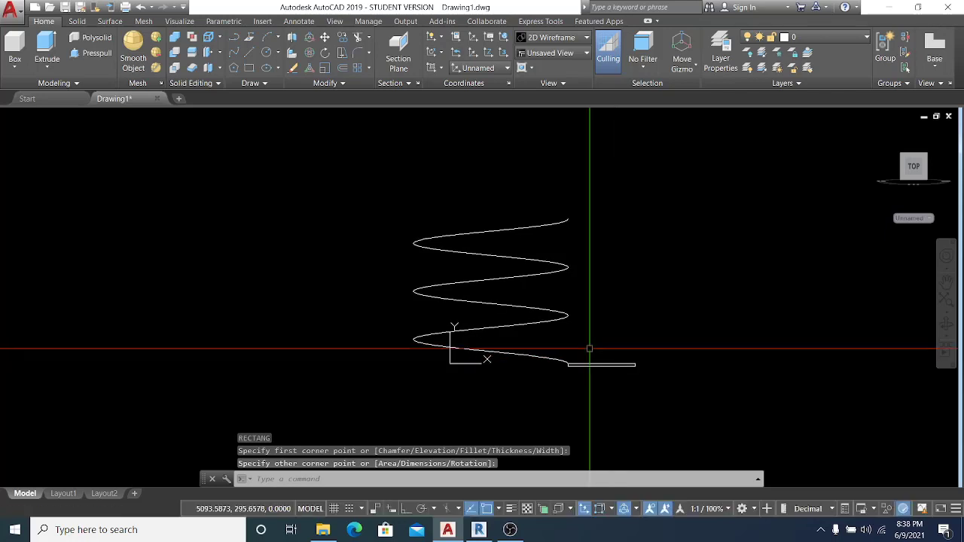
Step: Extrude the thin rectangle with the Path option, using the helix as the extrusion path
{"action": "scroll", "coordinate": [590, 348], "scroll_direction": "up", "scroll_amount": 6}
{"action": "left_click", "coordinate": [655, 381]}
{"action": "left_click", "coordinate": [592, 262]}
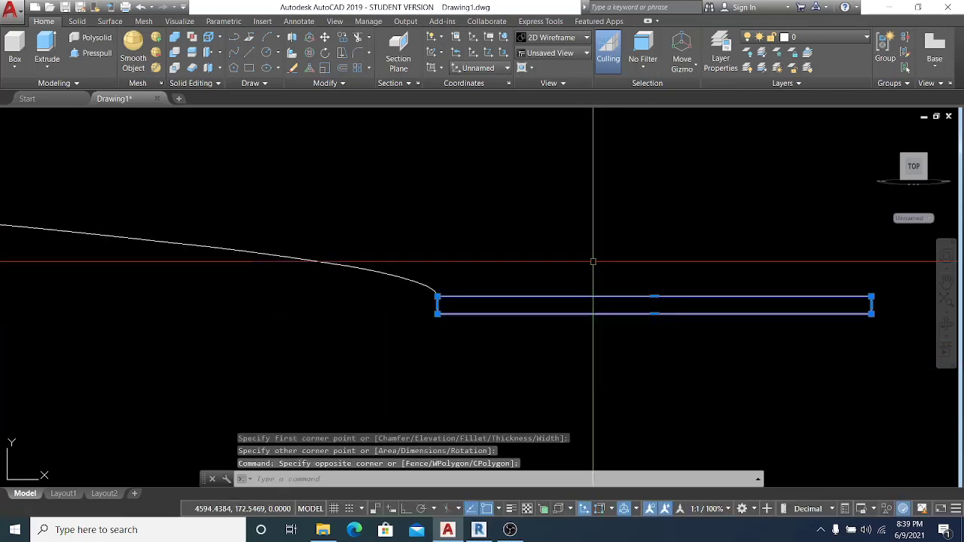
{"action": "scroll", "coordinate": [592, 261], "scroll_direction": "down", "scroll_amount": 6}
{"action": "scroll", "coordinate": [584, 276], "scroll_direction": "up", "scroll_amount": 4}
{"action": "middle_click_drag", "start_coordinate": [584, 240], "coordinate": [615, 325]}
{"action": "type", "text": "EXT"}
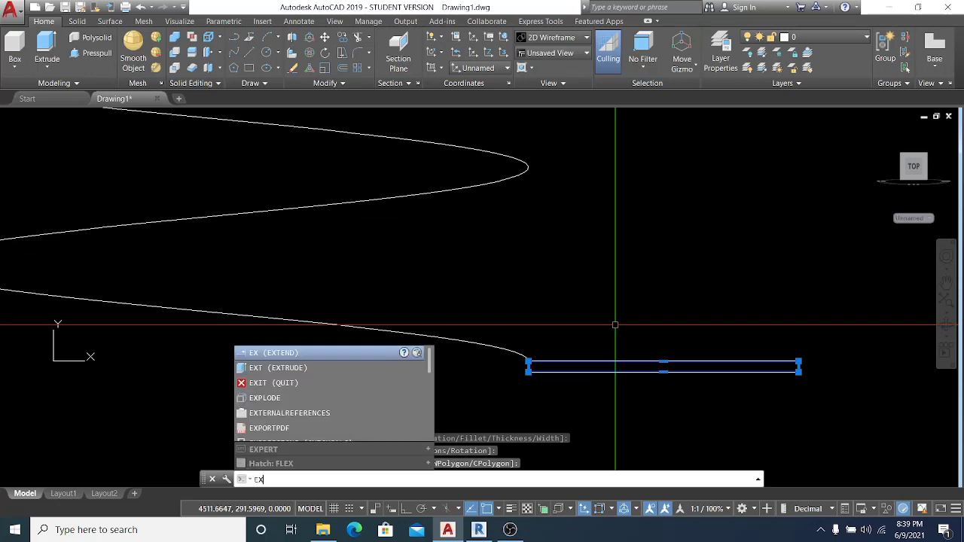
{"action": "left_click", "coordinate": [295, 370]}
{"action": "type", "text": "T"}
{"action": "key", "text": "Return"}
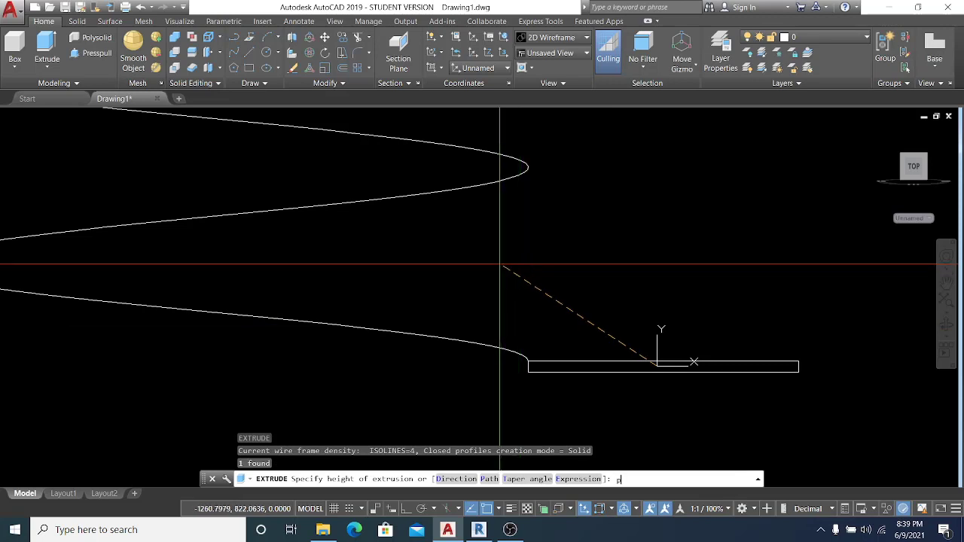
{"action": "type", "text": "p"}
{"action": "key", "text": "Return"}
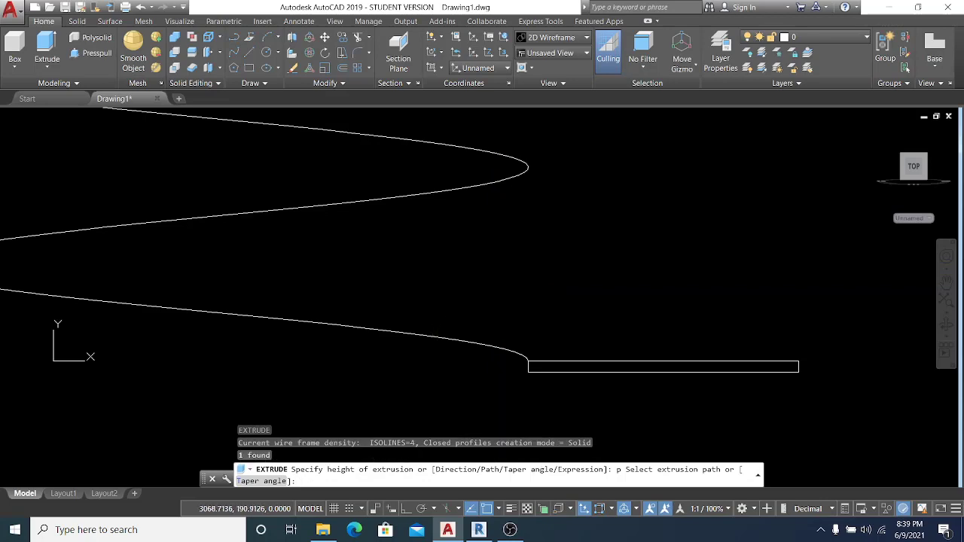
{"action": "left_click", "coordinate": [435, 339]}
Step: Examine the extruded helical ramp in 3D from several angles and distances
{"action": "scroll", "coordinate": [542, 290], "scroll_direction": "down", "scroll_amount": 6}
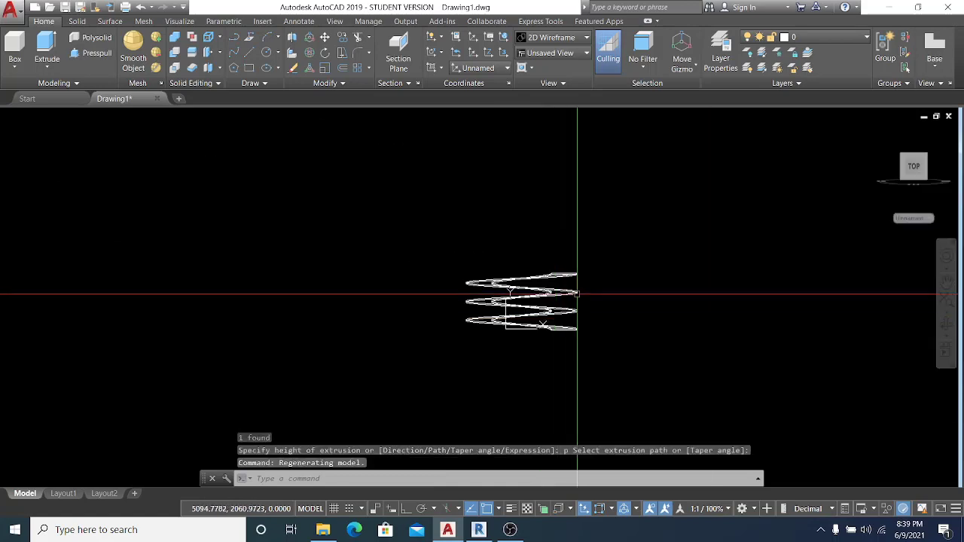
{"action": "middle_click_drag", "start_coordinate": [578, 293], "coordinate": [455, 313], "text": "shift"}
{"action": "scroll", "coordinate": [572, 343], "scroll_direction": "up", "scroll_amount": 5}
{"action": "scroll", "coordinate": [572, 343], "scroll_direction": "down", "scroll_amount": 5}
{"action": "scroll", "coordinate": [495, 258], "scroll_direction": "up", "scroll_amount": 3}
{"action": "scroll", "coordinate": [564, 323], "scroll_direction": "down", "scroll_amount": 2}
{"action": "scroll", "coordinate": [573, 252], "scroll_direction": "up", "scroll_amount": 2}
{"action": "scroll", "coordinate": [526, 280], "scroll_direction": "down", "scroll_amount": 2}
{"action": "middle_click", "coordinate": [529, 282], "text": "shift"}
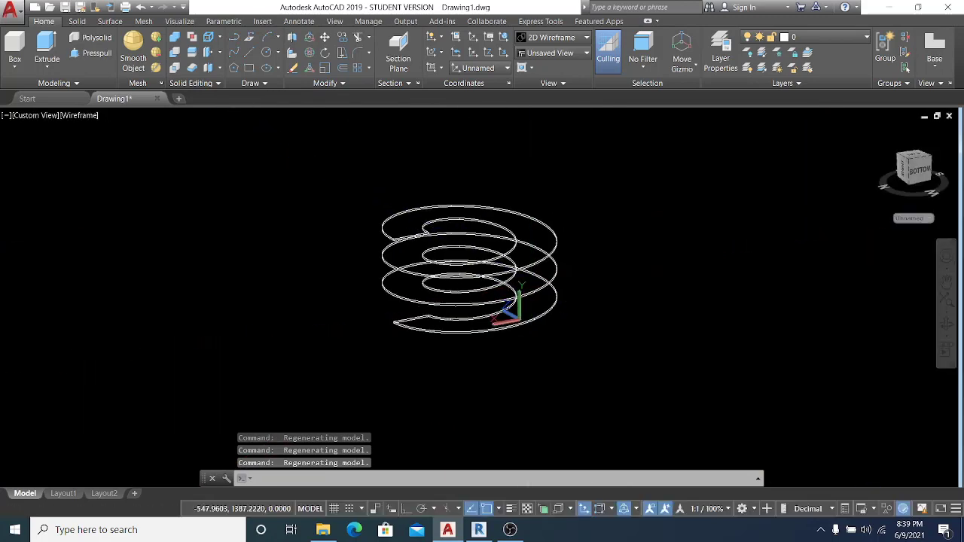
Step: Display the helical ramp in the Shaded visual style and view it from several angles
{"action": "scroll", "coordinate": [539, 278], "scroll_direction": "up", "scroll_amount": 2}
{"action": "middle_click_drag", "start_coordinate": [591, 296], "coordinate": [658, 235], "text": "shift"}
{"action": "scroll", "coordinate": [622, 297], "scroll_direction": "down", "scroll_amount": 2}
{"action": "scroll", "coordinate": [574, 290], "scroll_direction": "up", "scroll_amount": 2}
{"action": "scroll", "coordinate": [645, 272], "scroll_direction": "up", "scroll_amount": 2}
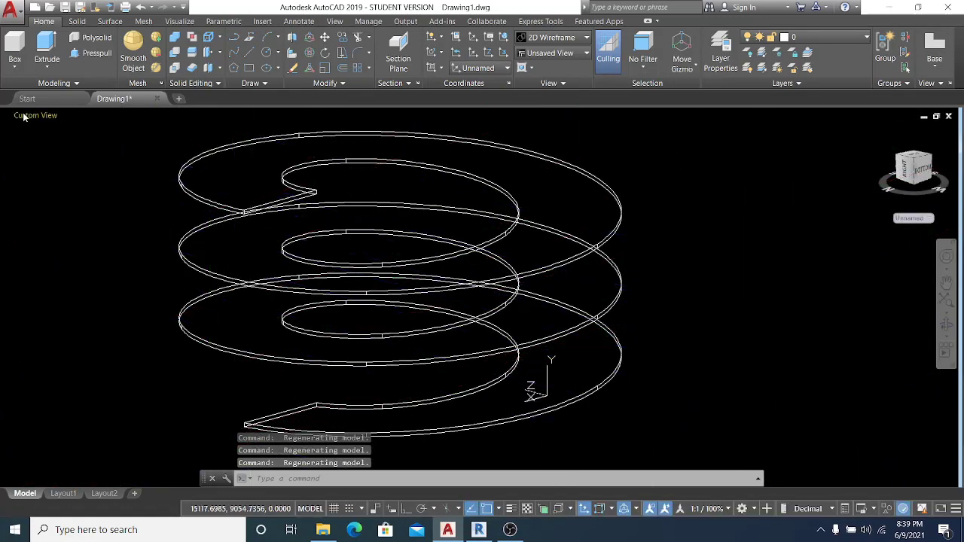
{"action": "left_click", "coordinate": [82, 116]}
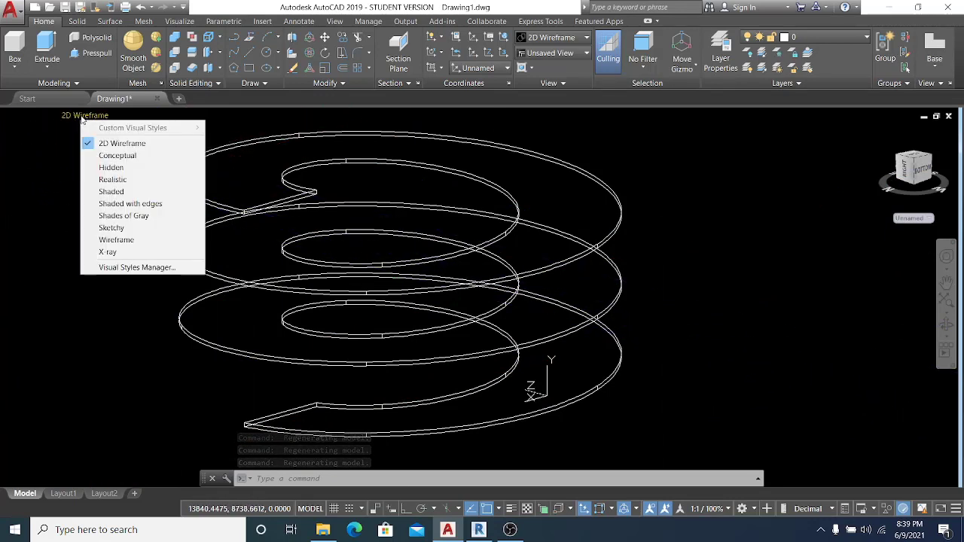
{"action": "left_click", "coordinate": [120, 192]}
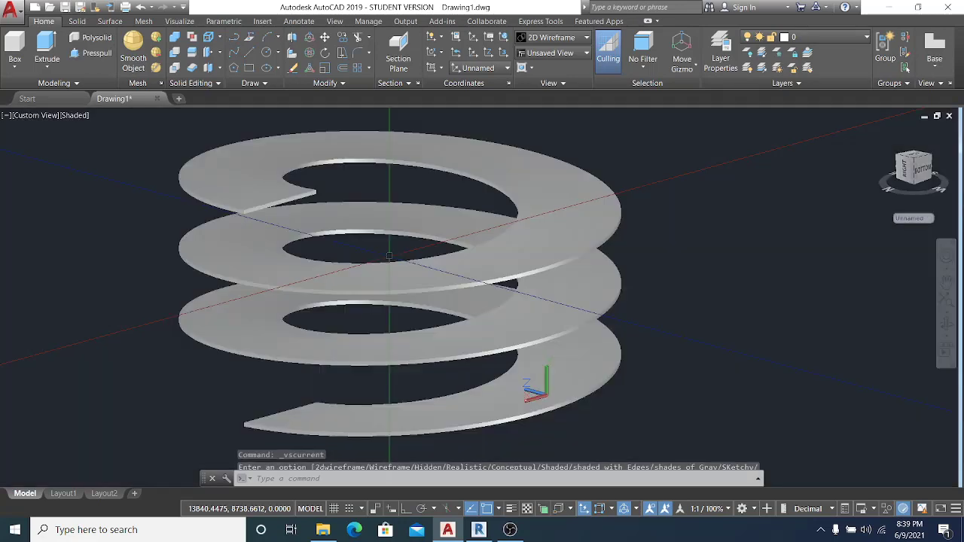
{"action": "scroll", "coordinate": [860, 319], "scroll_direction": "down", "scroll_amount": 2}
{"action": "mouse_move", "coordinate": [815, 331]}
{"action": "middle_mouse_down", "text": "shift"}
{"action": "mouse_move", "coordinate": [697, 337]}
{"action": "mouse_move", "coordinate": [746, 342]}
{"action": "mouse_move", "coordinate": [798, 373]}
{"action": "middle_mouse_up", "text": "shift"}
{"action": "middle_click_drag", "start_coordinate": [782, 342], "coordinate": [650, 268], "text": "shift"}
{"action": "scroll", "coordinate": [727, 273], "scroll_direction": "up", "scroll_amount": 2}
Step: Save the drawing as Drawing1.dwg in the desktop's tutorial > CAD TO REVIT folder, replacing the existing file
{"action": "left_click", "coordinate": [65, 7]}
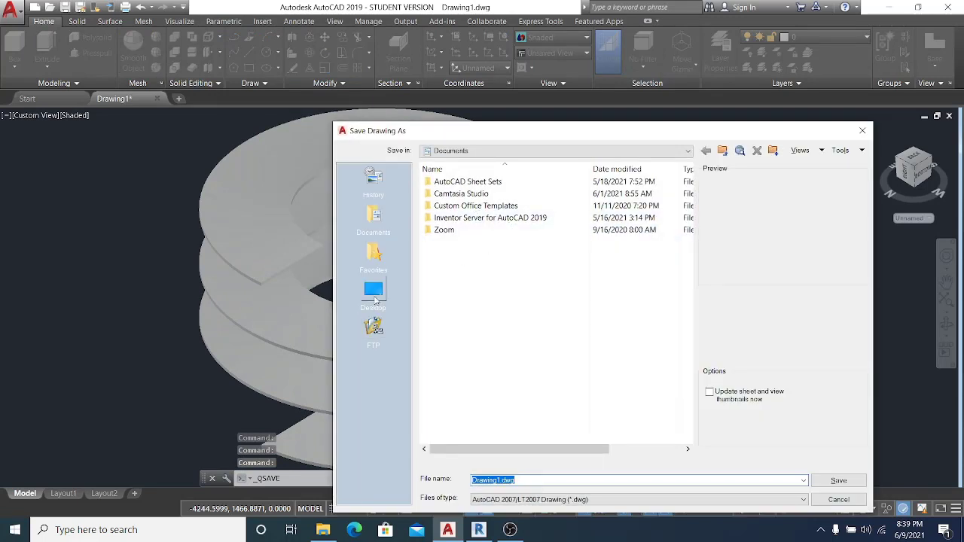
{"action": "left_click", "coordinate": [373, 292]}
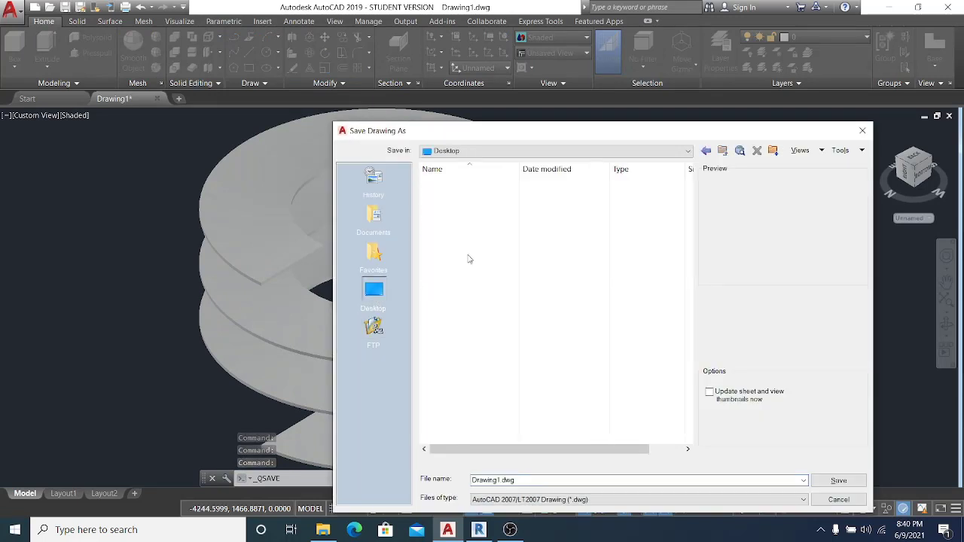
{"action": "scroll", "coordinate": [694, 258], "scroll_direction": "down", "scroll_amount": 3}
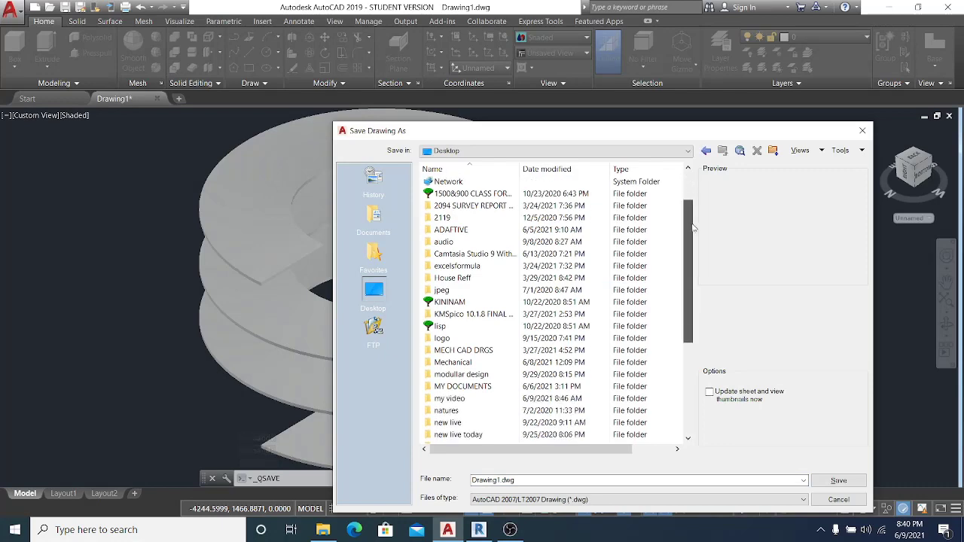
{"action": "scroll", "coordinate": [694, 258], "scroll_direction": "down", "scroll_amount": 1}
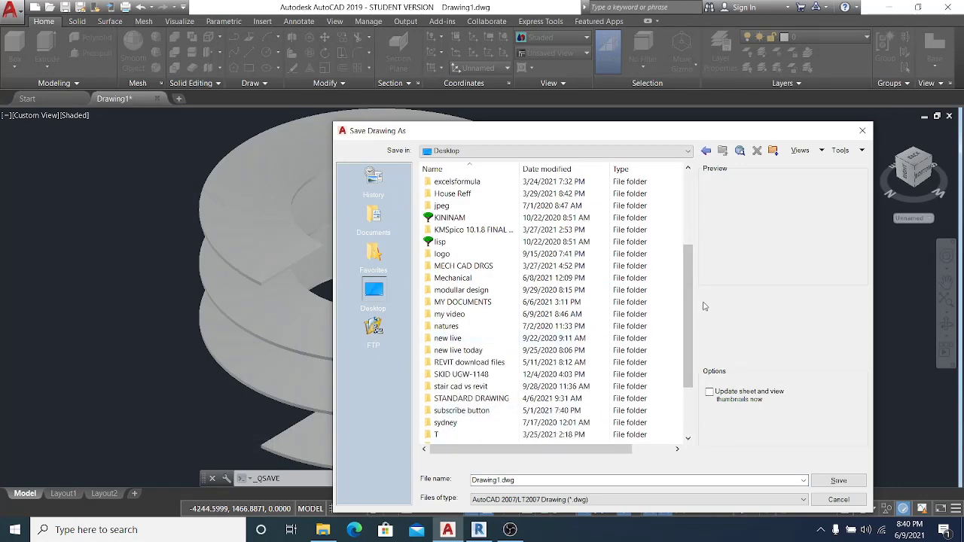
{"action": "scroll", "coordinate": [697, 371], "scroll_direction": "down", "scroll_amount": 2}
{"action": "double_click", "coordinate": [462, 364]}
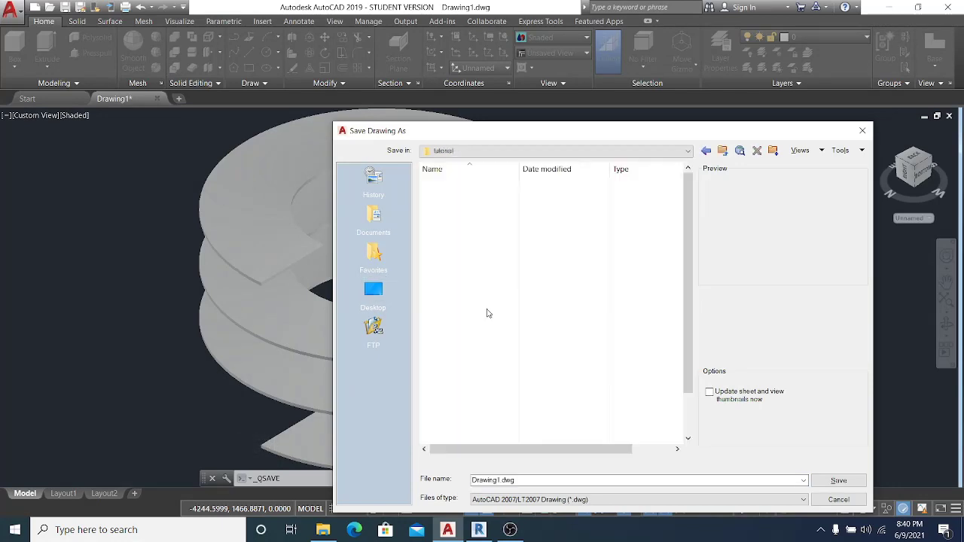
{"action": "double_click", "coordinate": [458, 217]}
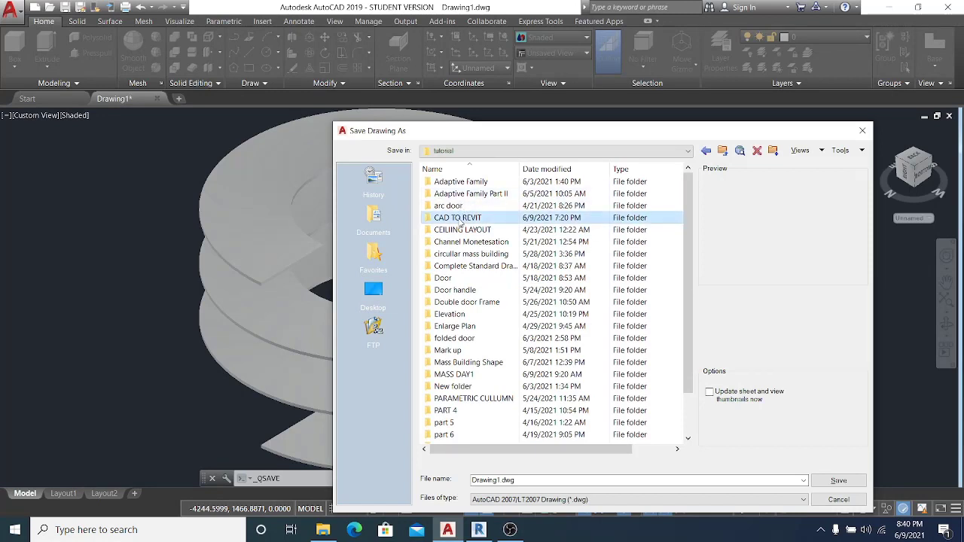
{"action": "left_click", "coordinate": [454, 183]}
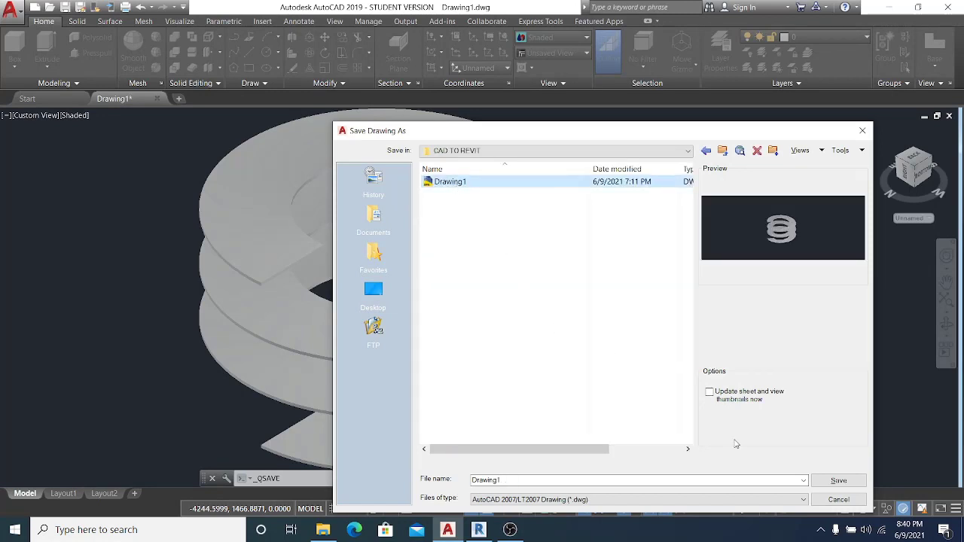
{"action": "left_click", "coordinate": [836, 481]}
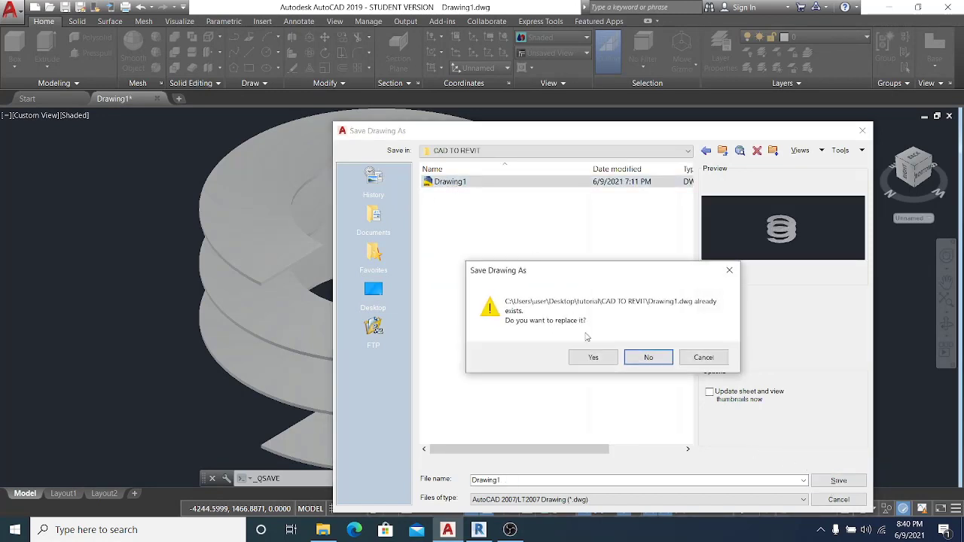
{"action": "left_click", "coordinate": [592, 359]}
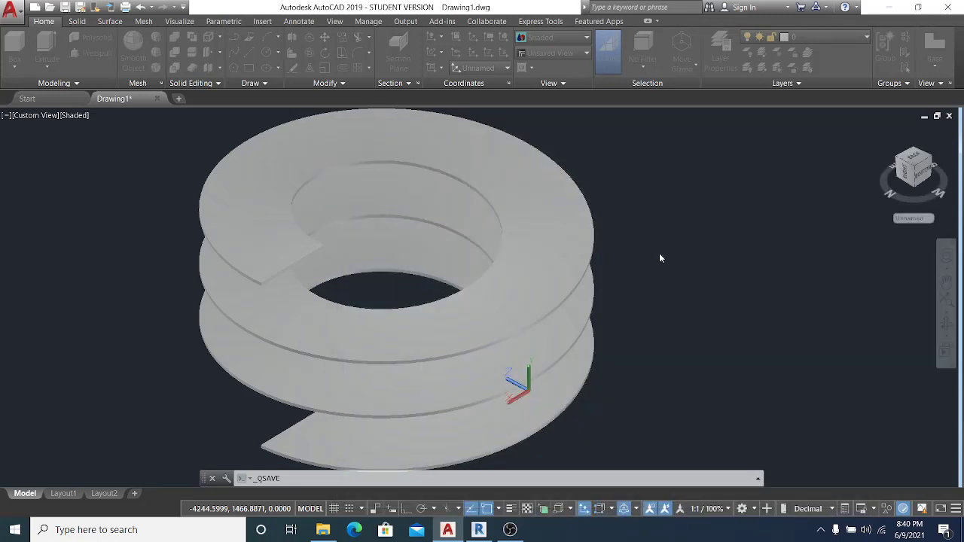
Step: Switch to Revit with the generic model family's Ref. Level floor plan in view
{"action": "scroll", "coordinate": [658, 258], "scroll_direction": "down", "scroll_amount": 2}
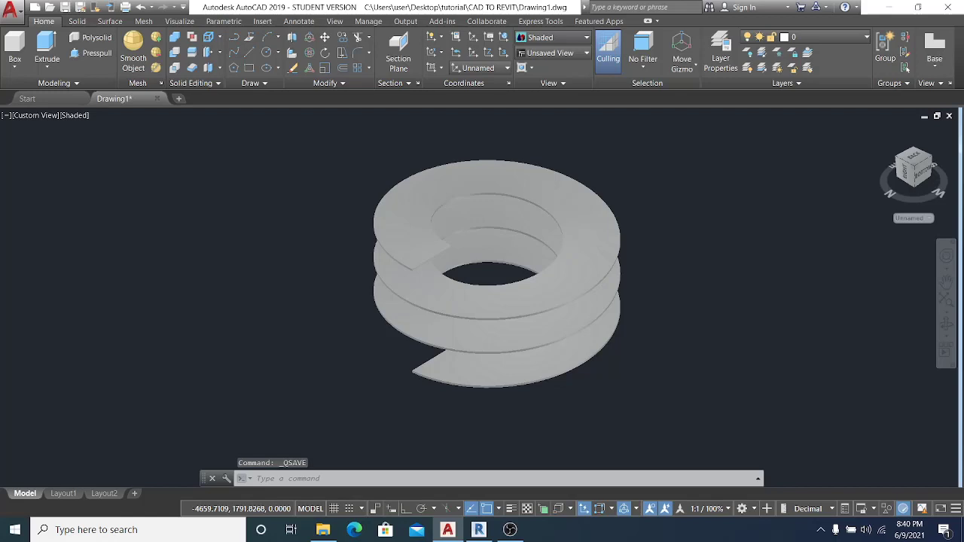
{"action": "middle_click_drag", "start_coordinate": [640, 260], "coordinate": [667, 269], "text": "shift"}
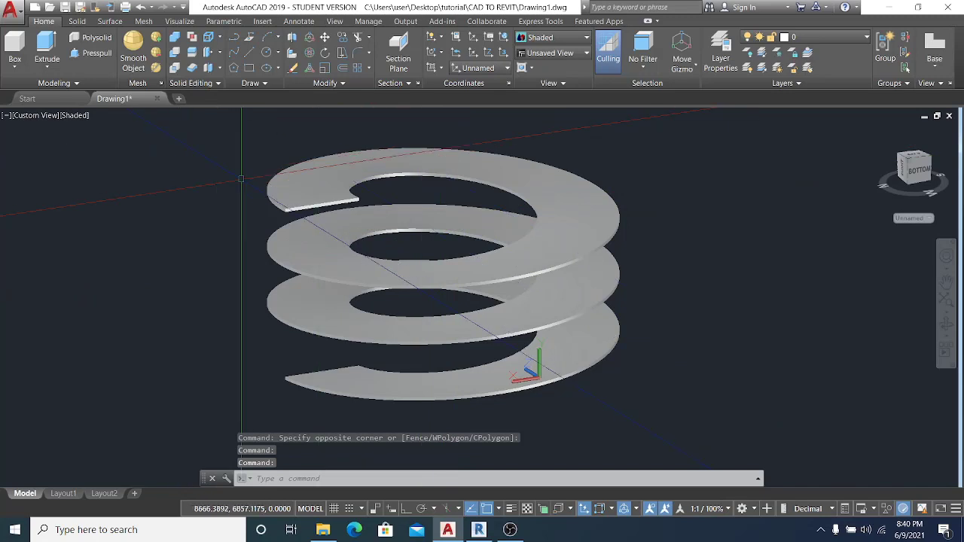
{"action": "left_click", "coordinate": [643, 284]}
{"action": "left_click", "coordinate": [477, 530]}
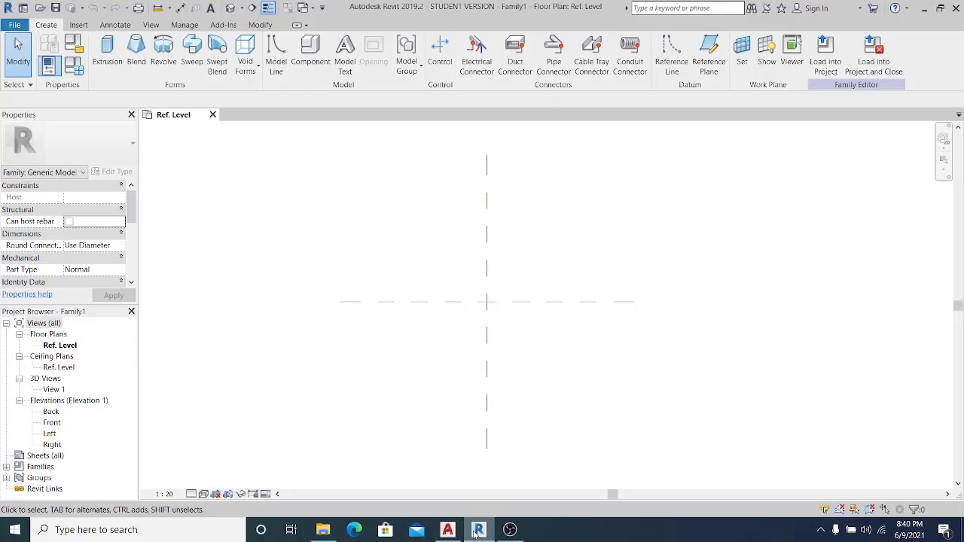
{"action": "scroll", "coordinate": [546, 230], "scroll_direction": "up", "scroll_amount": 1}
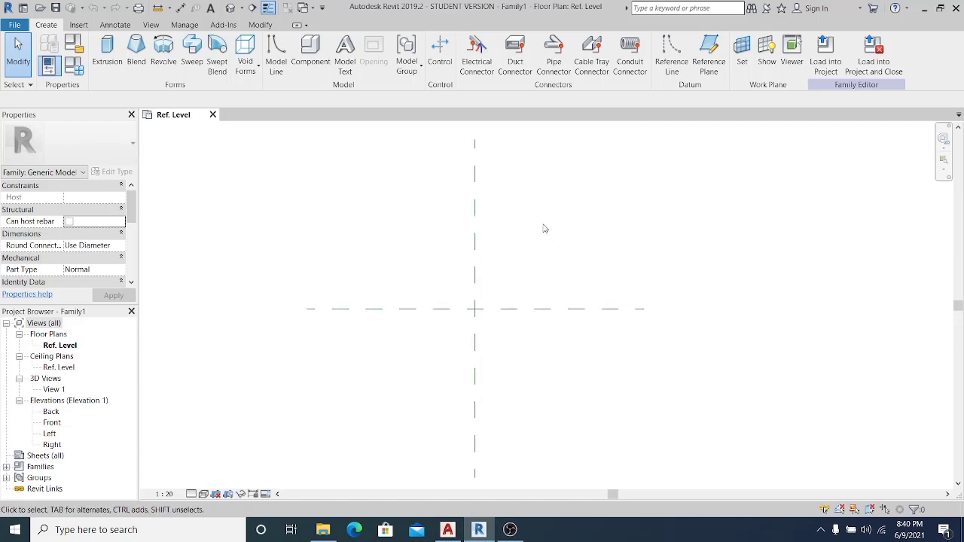
{"action": "middle_click_drag", "start_coordinate": [543, 224], "coordinate": [540, 224]}
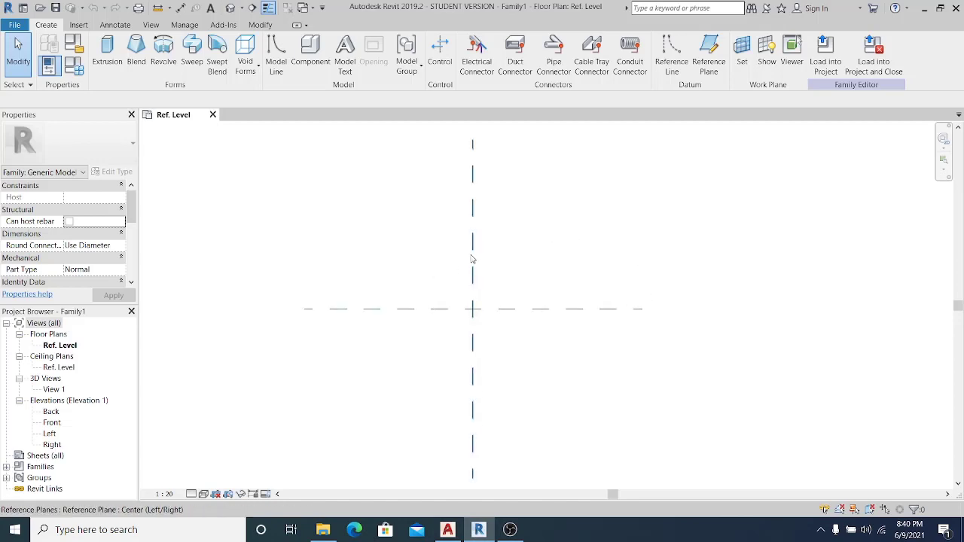
{"action": "middle_click_drag", "start_coordinate": [488, 257], "coordinate": [508, 248]}
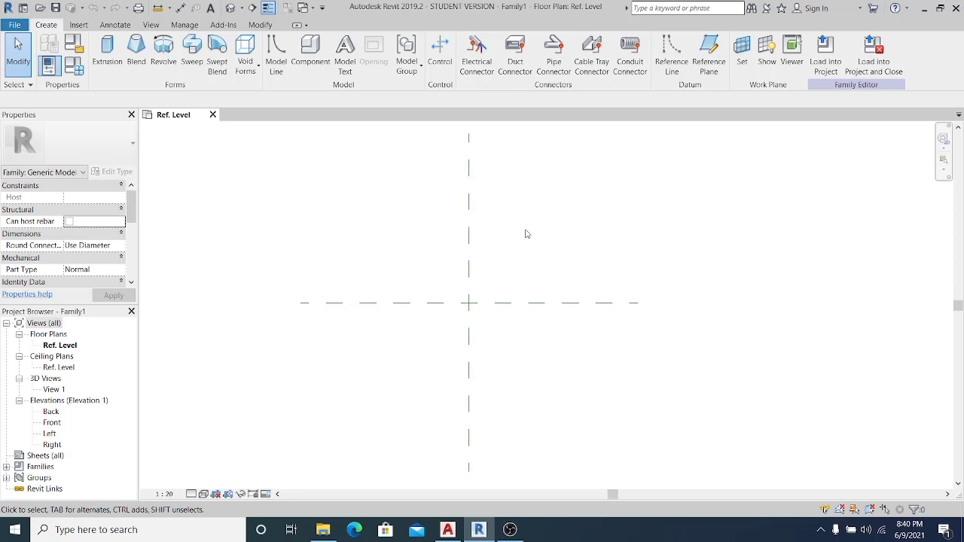
{"action": "scroll", "coordinate": [527, 233], "scroll_direction": "down", "scroll_amount": 1}
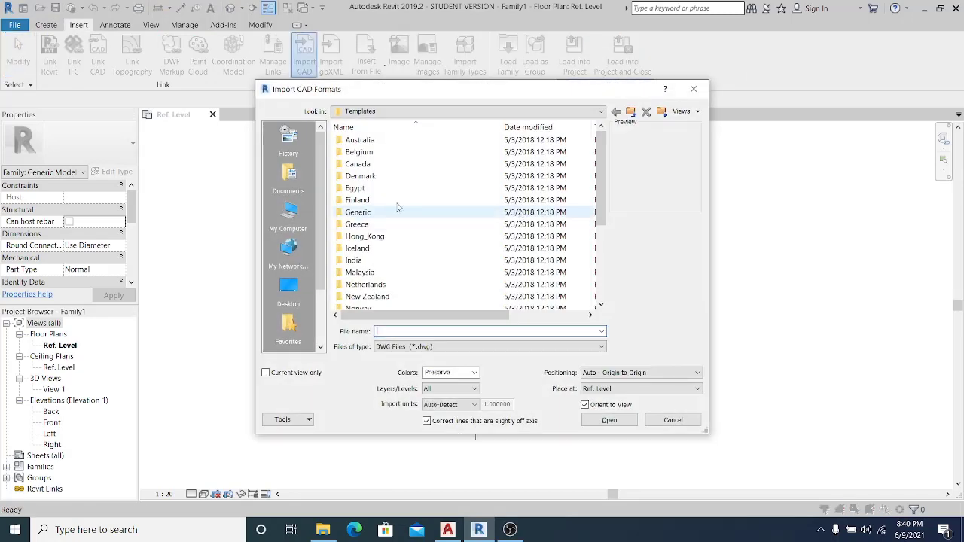
Step: Import the CAD file Drawing1.dwg from the desktop's tutorial > CAD TO REVIT folder into the Ref. Level plan
{"action": "left_click", "coordinate": [305, 293]}
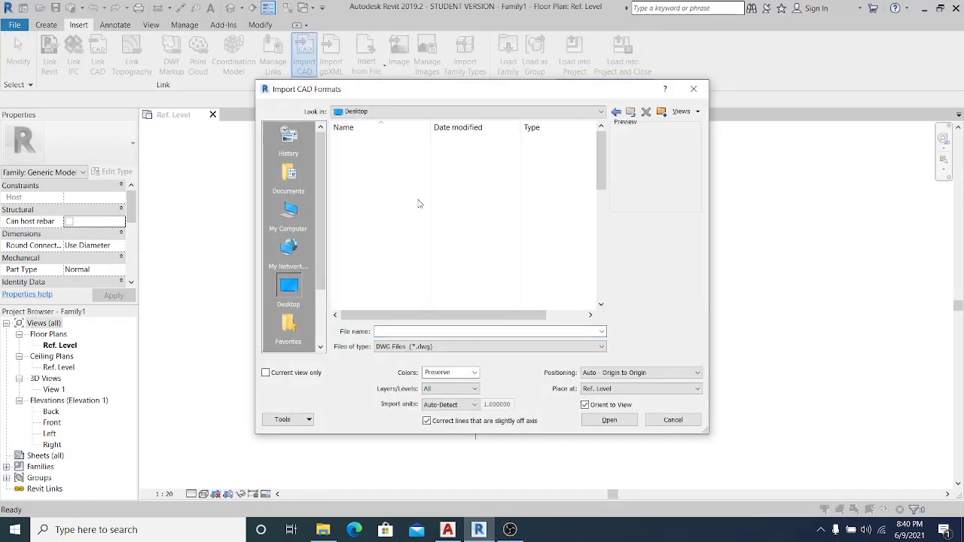
{"action": "left_click_drag", "start_coordinate": [602, 153], "coordinate": [602, 245]}
{"action": "double_click", "coordinate": [384, 272]}
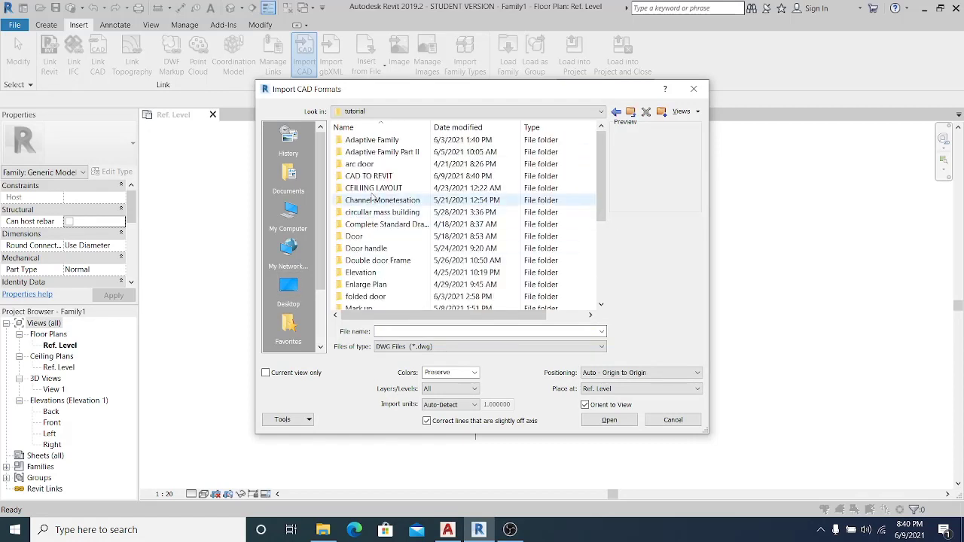
{"action": "double_click", "coordinate": [357, 186]}
{"action": "left_click", "coordinate": [359, 142]}
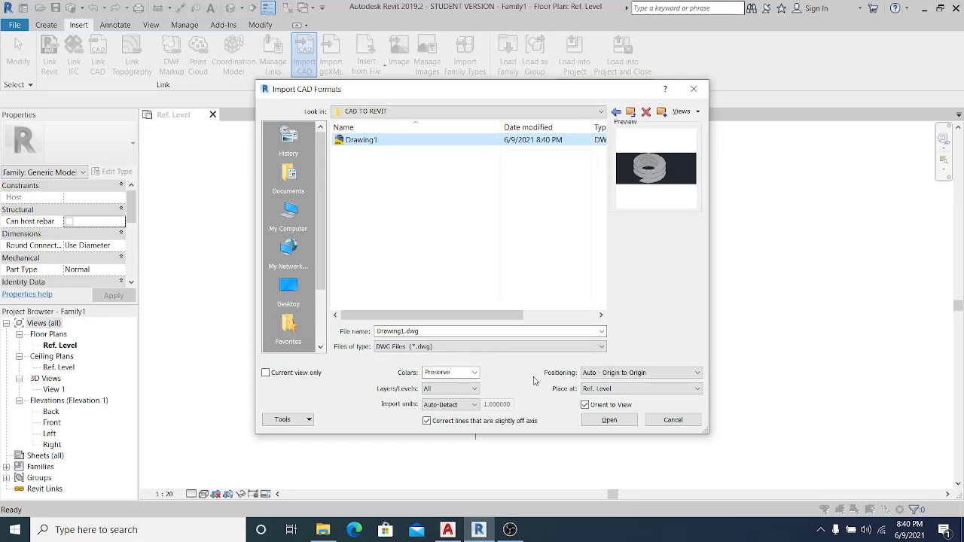
{"action": "left_click", "coordinate": [598, 421]}
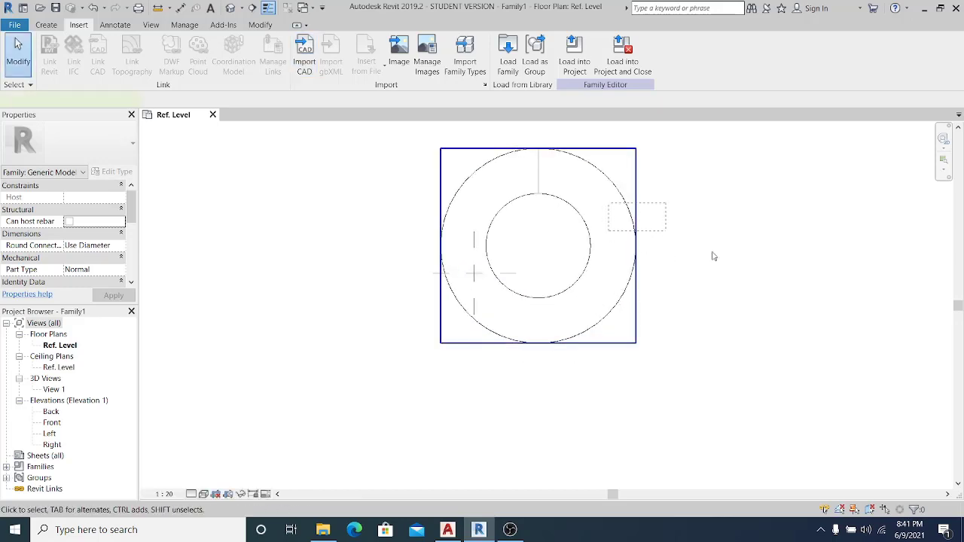
Step: Unpin the imported ramp drawing and move it so it is roughly centred on the reference plane intersection
{"action": "left_click", "coordinate": [582, 256]}
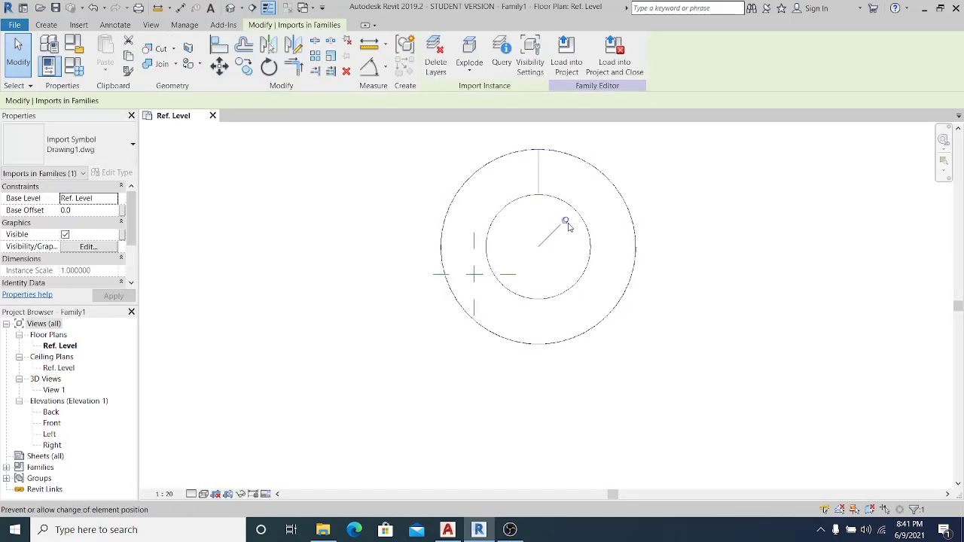
{"action": "left_click", "coordinate": [566, 222]}
{"action": "left_click_drag", "start_coordinate": [582, 219], "coordinate": [503, 254]}
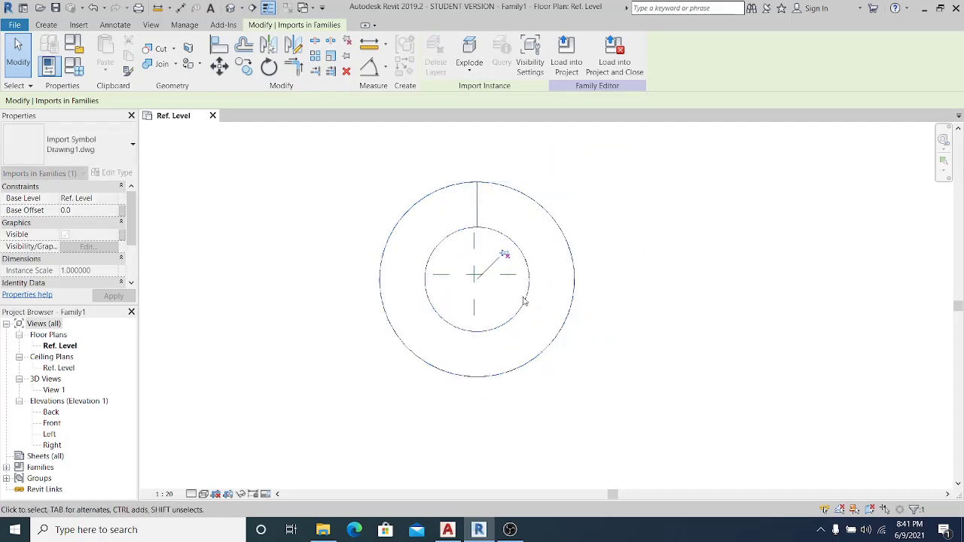
{"action": "key", "text": "Escape"}
{"action": "scroll", "coordinate": [482, 268], "scroll_direction": "up", "scroll_amount": 1}
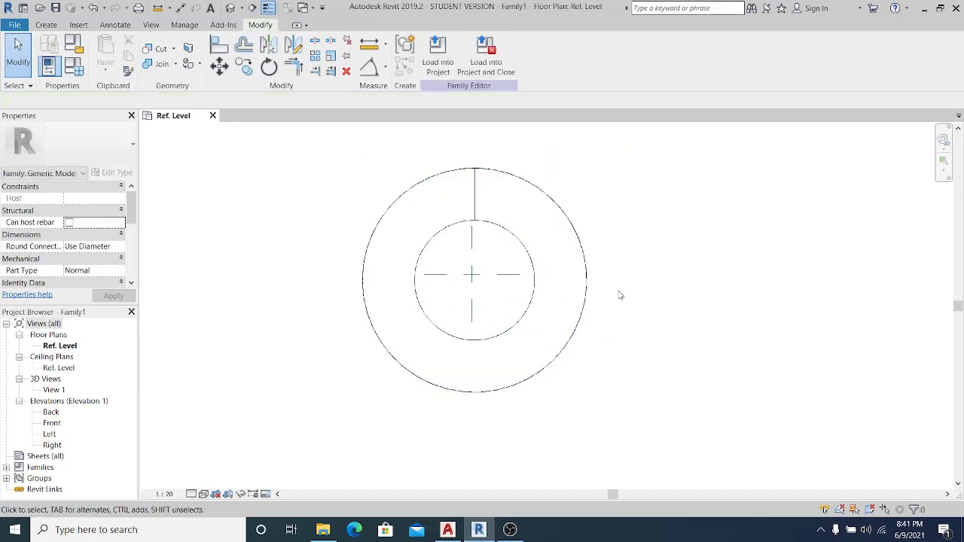
{"action": "middle_click_drag", "start_coordinate": [620, 295], "coordinate": [616, 299]}
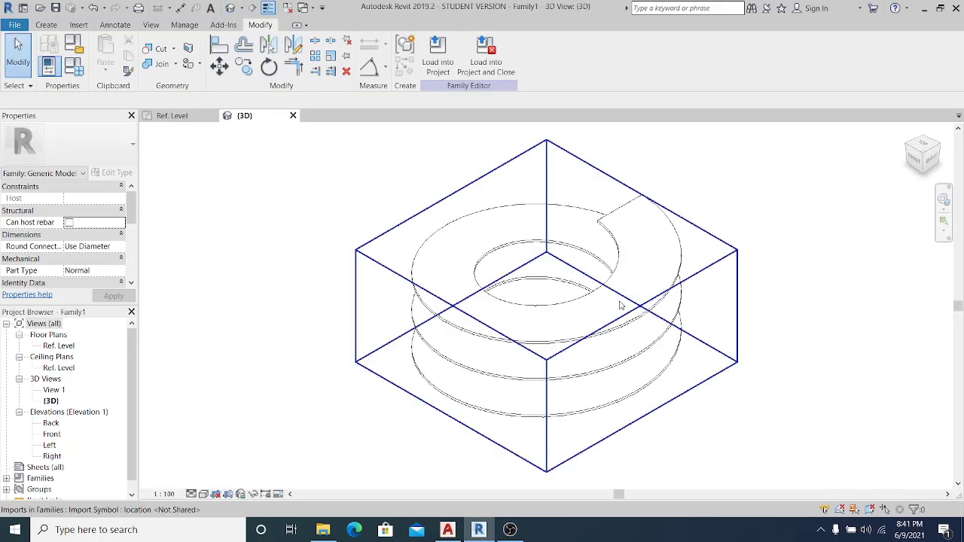
Step: In the default 3D view, set the detail level to Fine and the visual style to Realistic
{"action": "left_click", "coordinate": [192, 494]}
{"action": "left_click", "coordinate": [204, 481]}
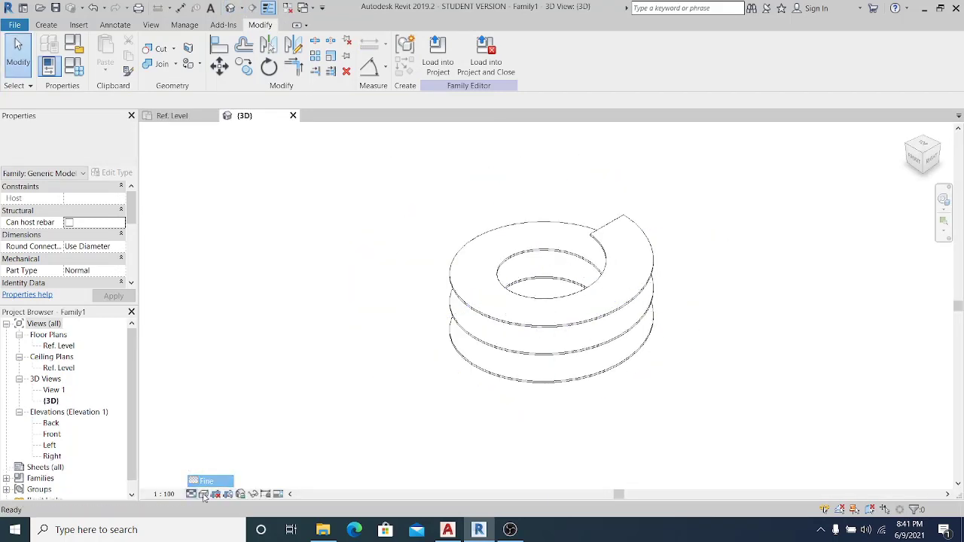
{"action": "left_click", "coordinate": [204, 494]}
{"action": "left_click", "coordinate": [229, 418]}
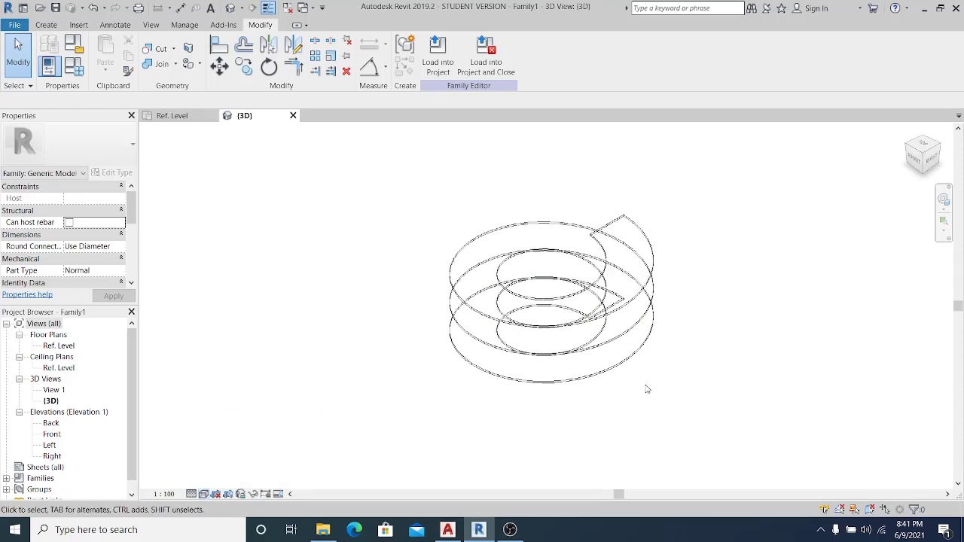
{"action": "left_click", "coordinate": [203, 494]}
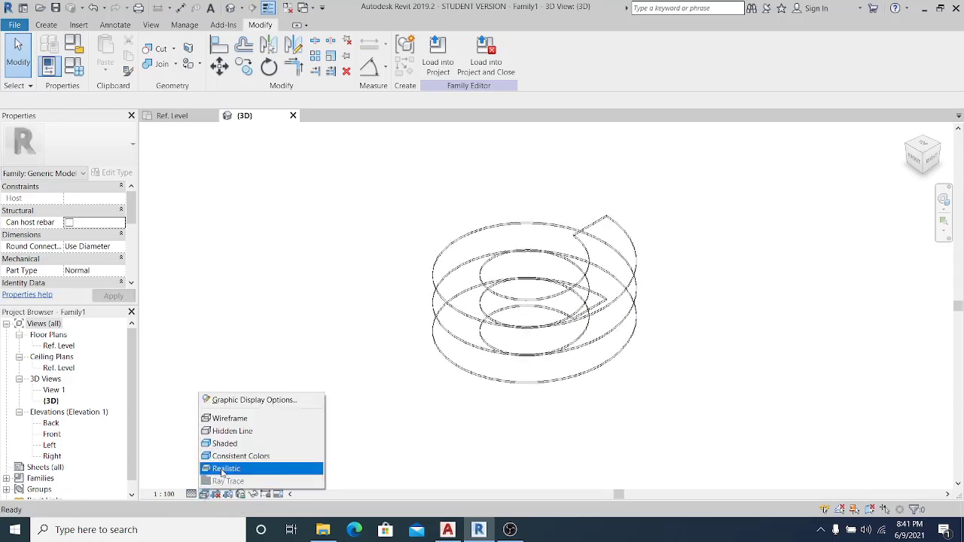
{"action": "left_click", "coordinate": [230, 465]}
{"action": "middle_click_drag", "start_coordinate": [636, 400], "coordinate": [619, 409], "text": "shift"}
{"action": "middle_click_drag", "start_coordinate": [616, 406], "coordinate": [678, 308], "text": "shift"}
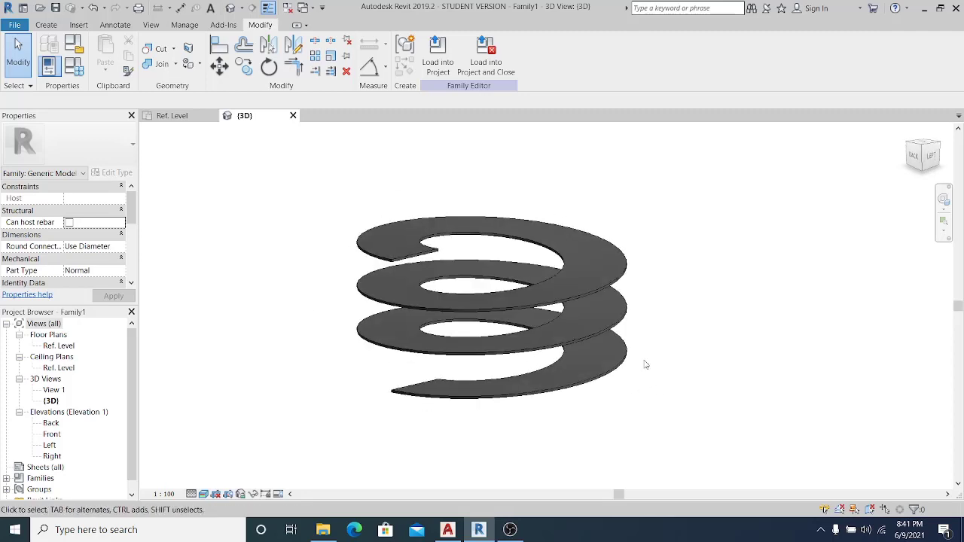
Step: Explode the imported helical ramp in the 3D view into separate Revit elements
{"action": "left_click", "coordinate": [580, 251]}
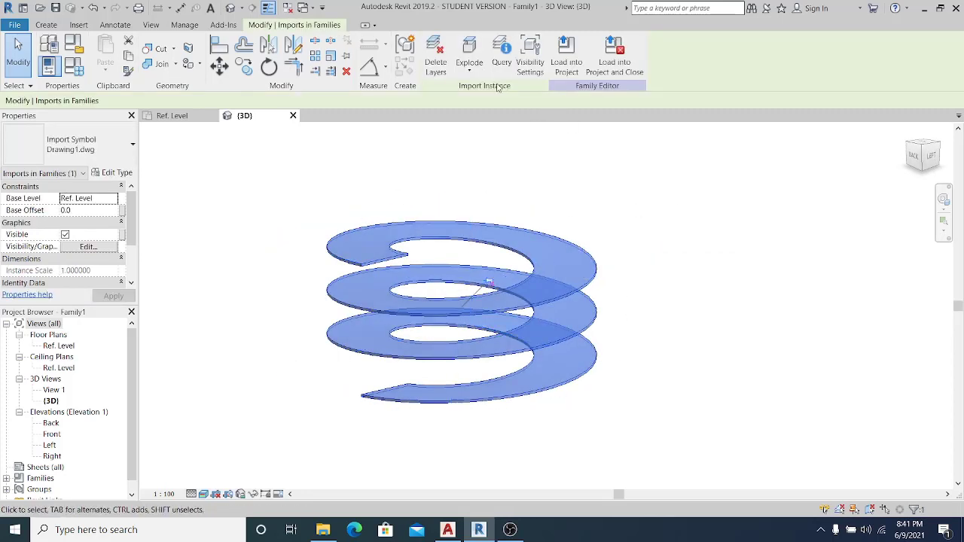
{"action": "left_click", "coordinate": [469, 69]}
{"action": "left_click", "coordinate": [473, 116]}
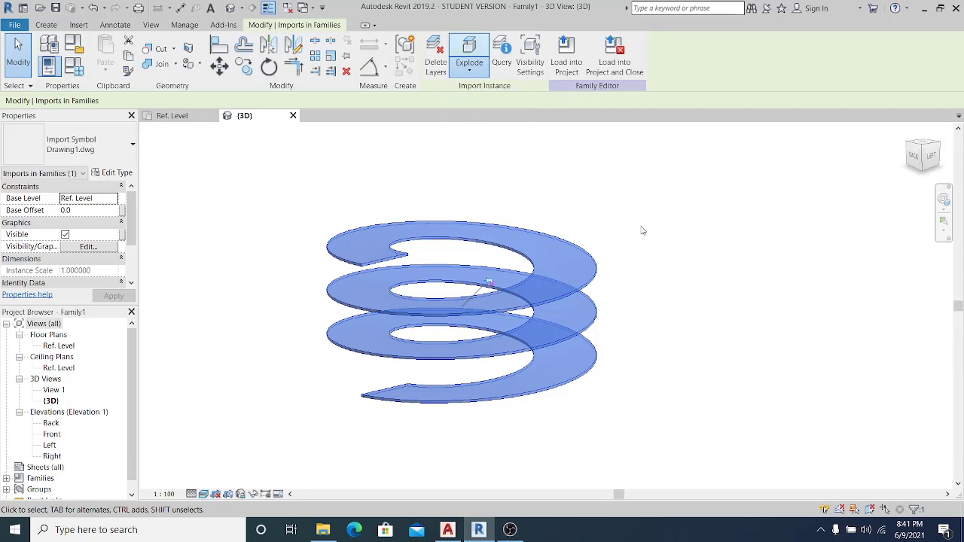
{"action": "middle_click_drag", "start_coordinate": [631, 282], "coordinate": [689, 340], "text": "shift"}
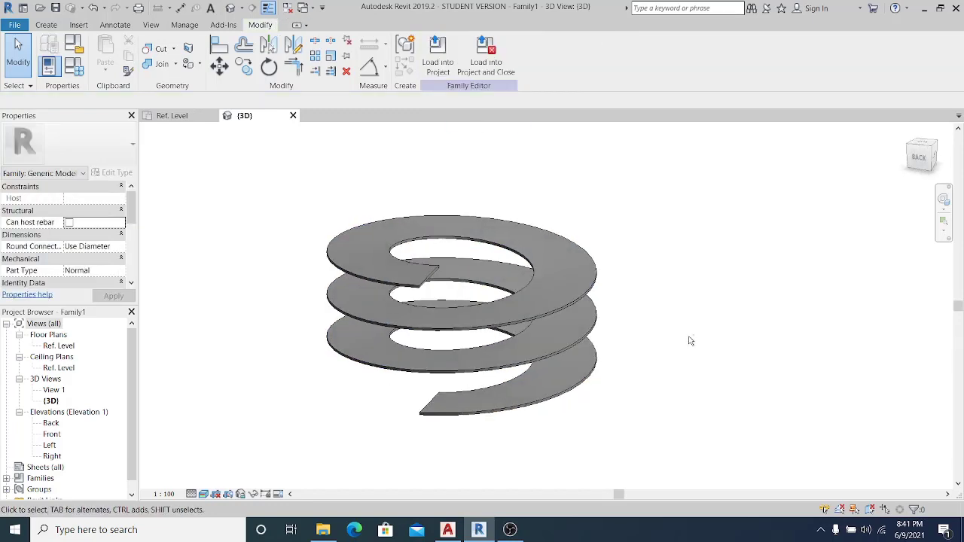
{"action": "left_click", "coordinate": [589, 313]}
{"action": "key", "text": "Escape"}
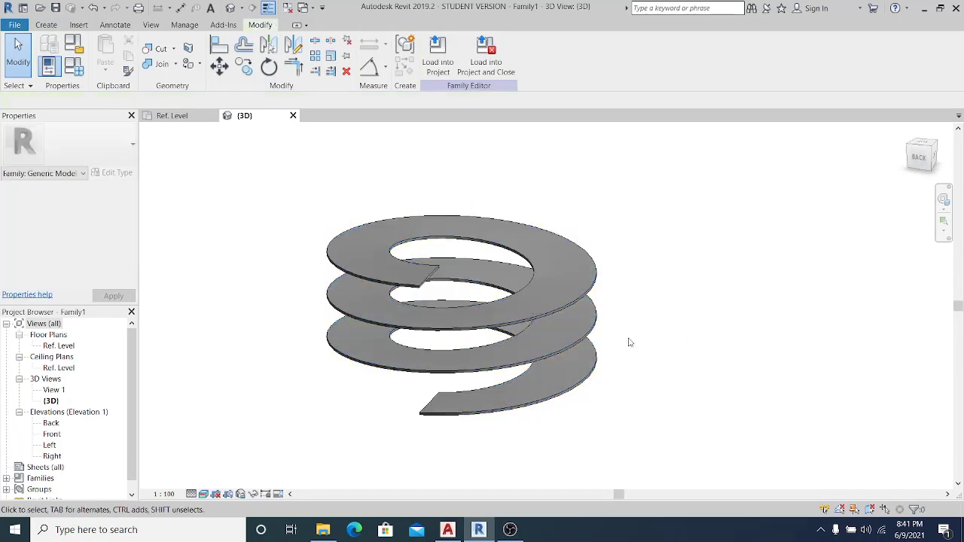
Step: Examine the exploded ramp solid from several angles in the 3D view
{"action": "left_click", "coordinate": [554, 232]}
{"action": "middle_click_drag", "start_coordinate": [575, 312], "coordinate": [445, 276], "text": "shift"}
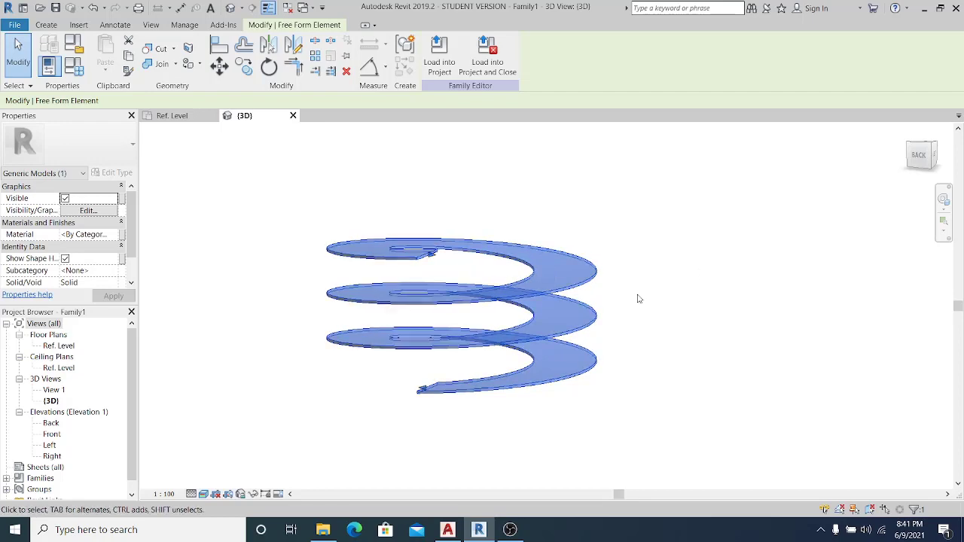
{"action": "middle_click_drag", "start_coordinate": [517, 301], "coordinate": [522, 353], "text": "shift"}
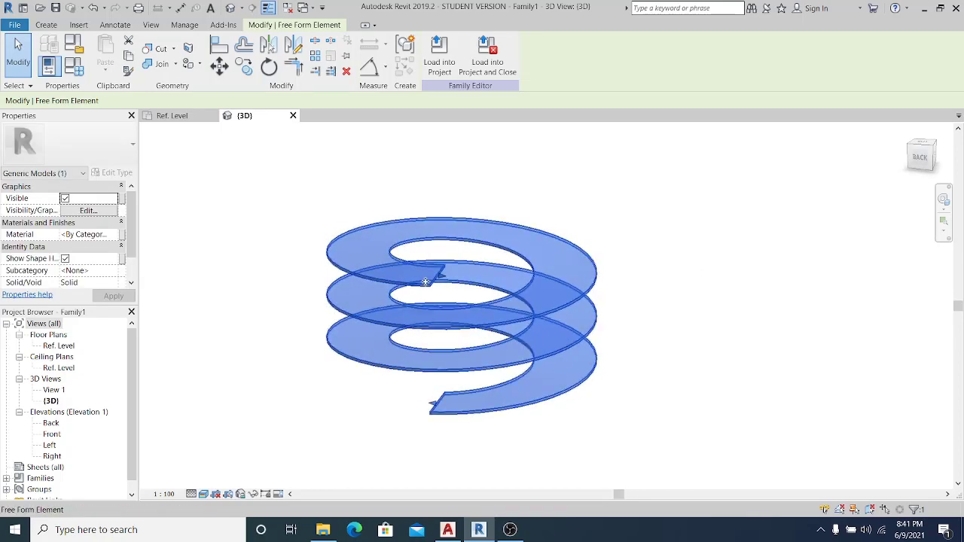
{"action": "middle_click_drag", "start_coordinate": [665, 290], "coordinate": [638, 281], "text": "shift"}
{"action": "left_click", "coordinate": [670, 270]}
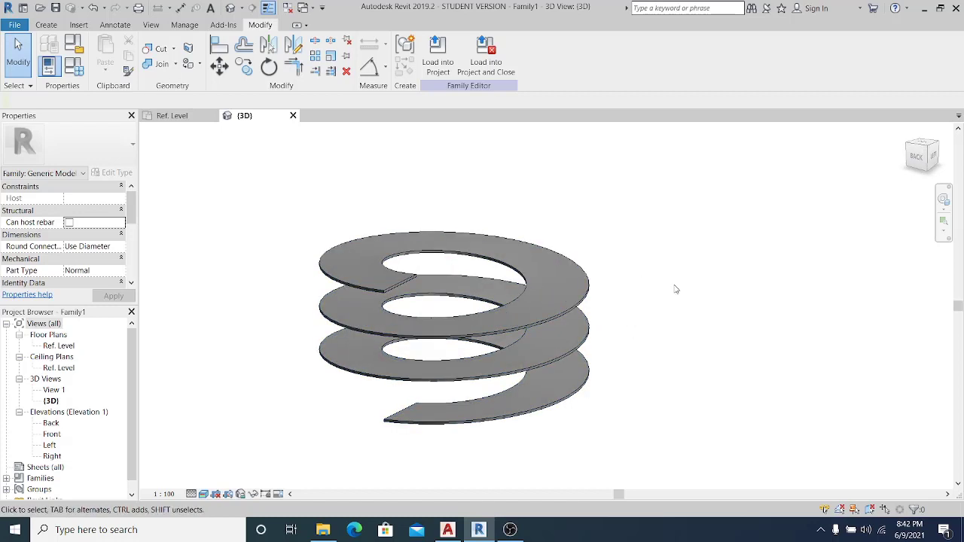
{"action": "scroll", "coordinate": [391, 312], "scroll_direction": "up", "scroll_amount": 3}
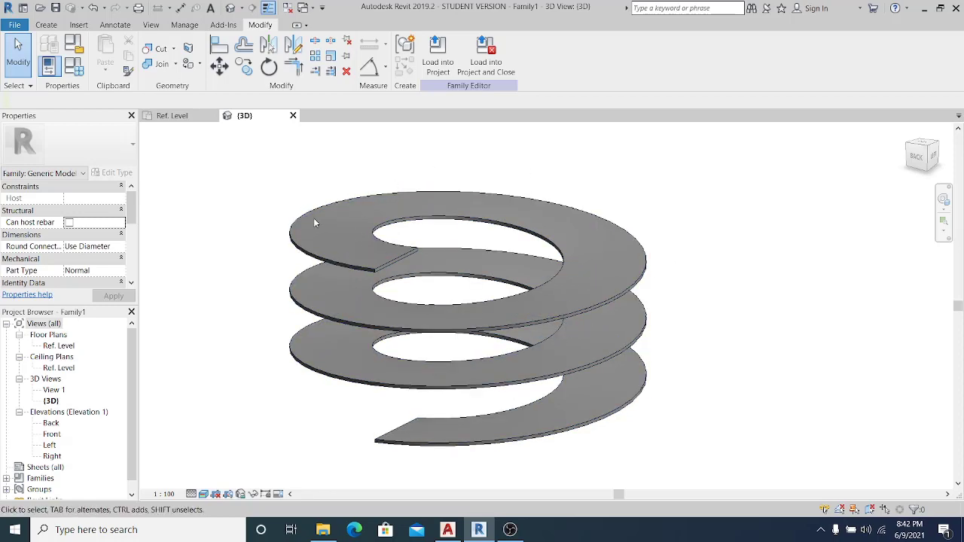
{"action": "middle_click_drag", "start_coordinate": [601, 368], "coordinate": [577, 367], "text": "shift"}
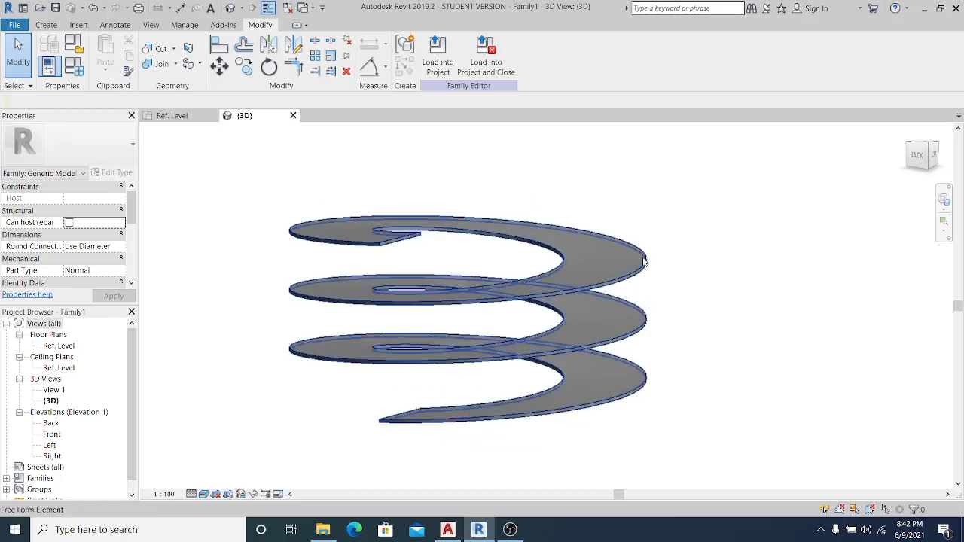
{"action": "scroll", "coordinate": [644, 261], "scroll_direction": "up", "scroll_amount": 1}
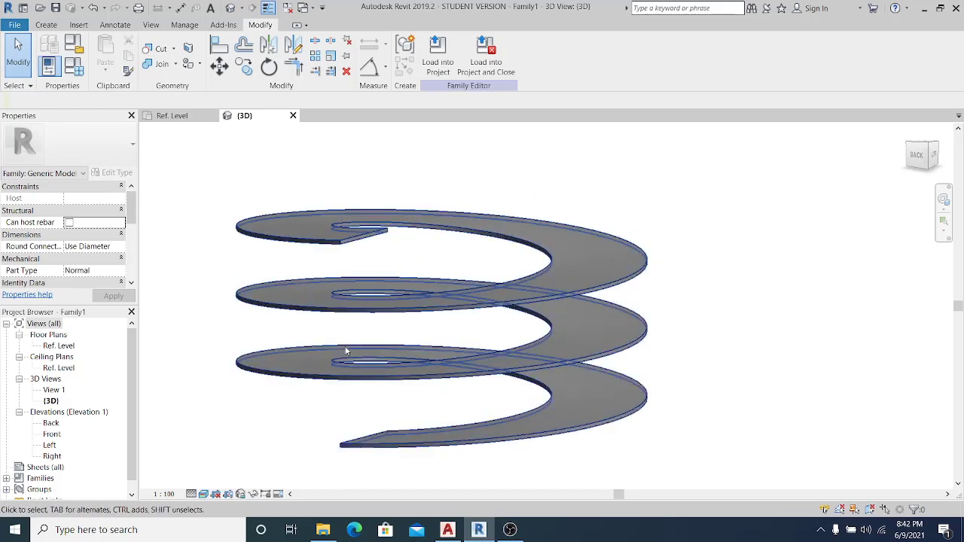
{"action": "middle_click_drag", "start_coordinate": [604, 369], "coordinate": [757, 283], "text": "shift"}
Step: Start a Sweep with the ramp's inner helical edge picked as its path and open its profile for sketching
{"action": "left_click", "coordinate": [46, 25]}
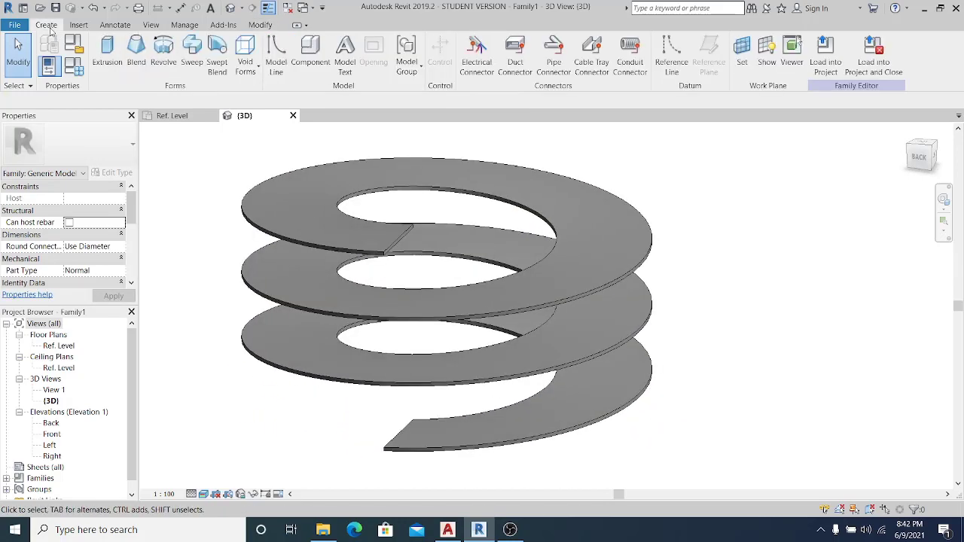
{"action": "left_click", "coordinate": [191, 64]}
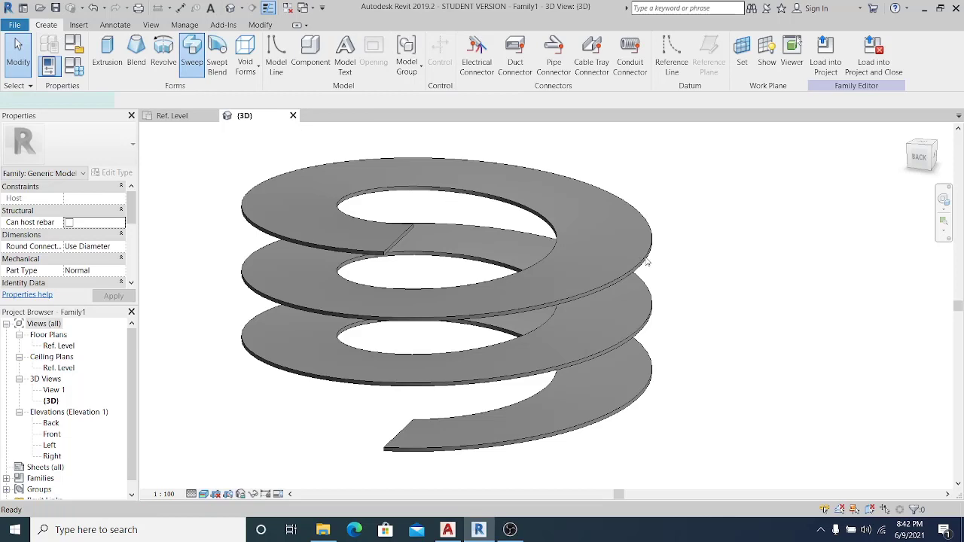
{"action": "middle_click_drag", "start_coordinate": [704, 229], "coordinate": [719, 229]}
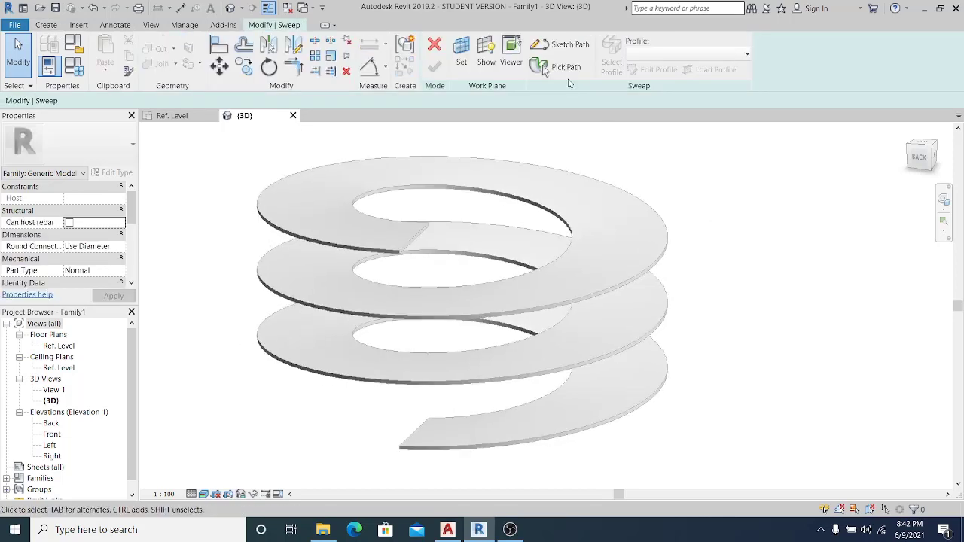
{"action": "left_click", "coordinate": [556, 67]}
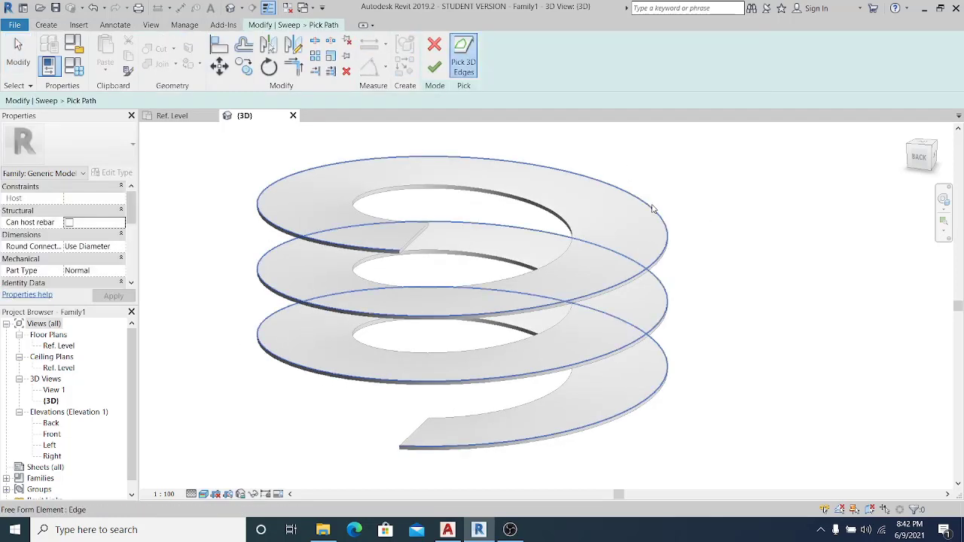
{"action": "scroll", "coordinate": [652, 208], "scroll_direction": "up", "scroll_amount": 3}
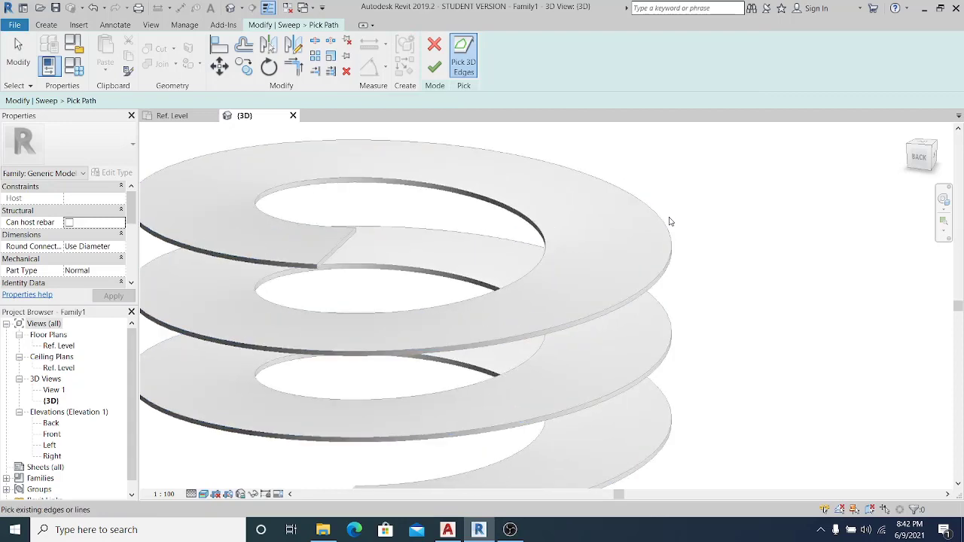
{"action": "middle_click_drag", "start_coordinate": [671, 219], "coordinate": [658, 211], "text": "shift"}
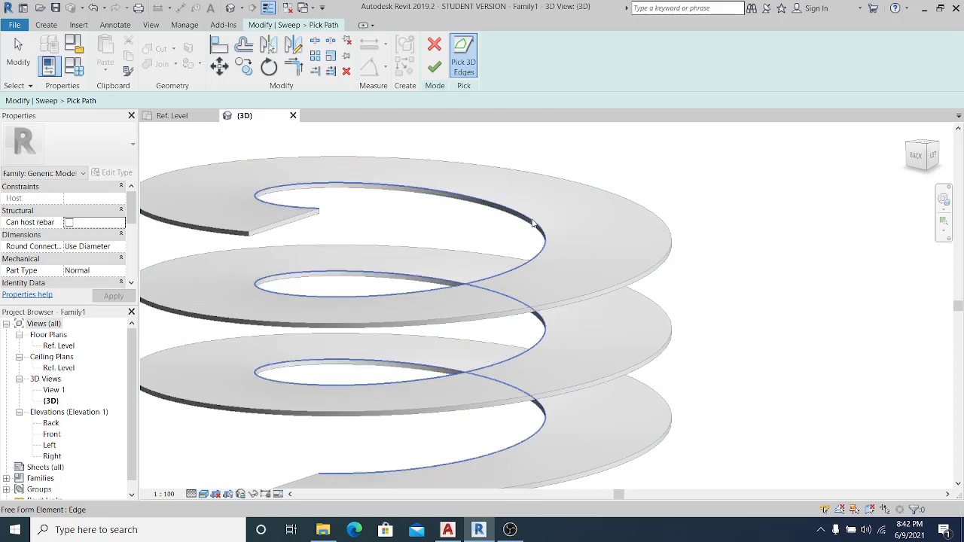
{"action": "middle_click_drag", "start_coordinate": [706, 173], "coordinate": [699, 218], "text": "shift"}
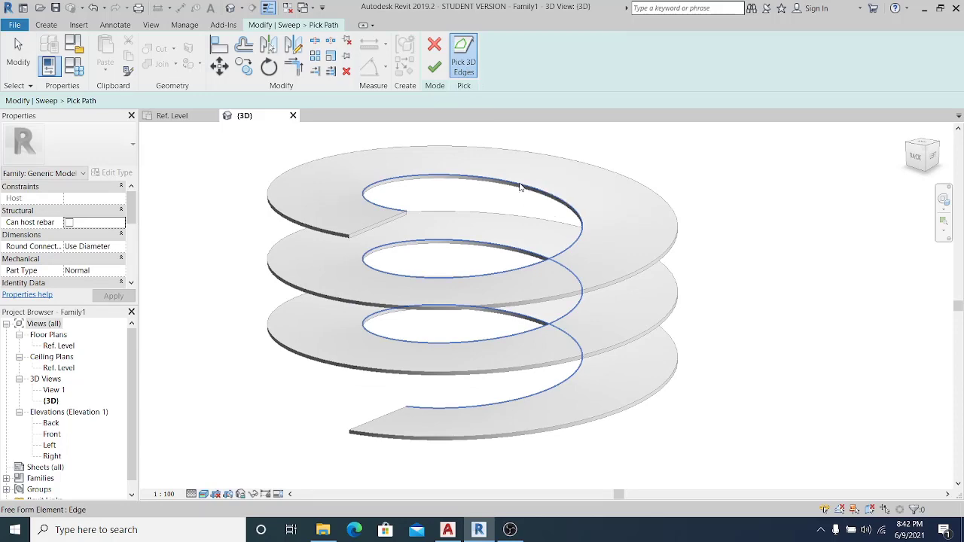
{"action": "left_click", "coordinate": [520, 187]}
{"action": "mouse_move", "coordinate": [671, 293]}
{"action": "middle_mouse_down", "text": "shift"}
{"action": "mouse_move", "coordinate": [781, 303]}
{"action": "mouse_move", "coordinate": [704, 305]}
{"action": "mouse_move", "coordinate": [717, 294]}
{"action": "mouse_move", "coordinate": [686, 304]}
{"action": "middle_mouse_up", "text": "shift"}
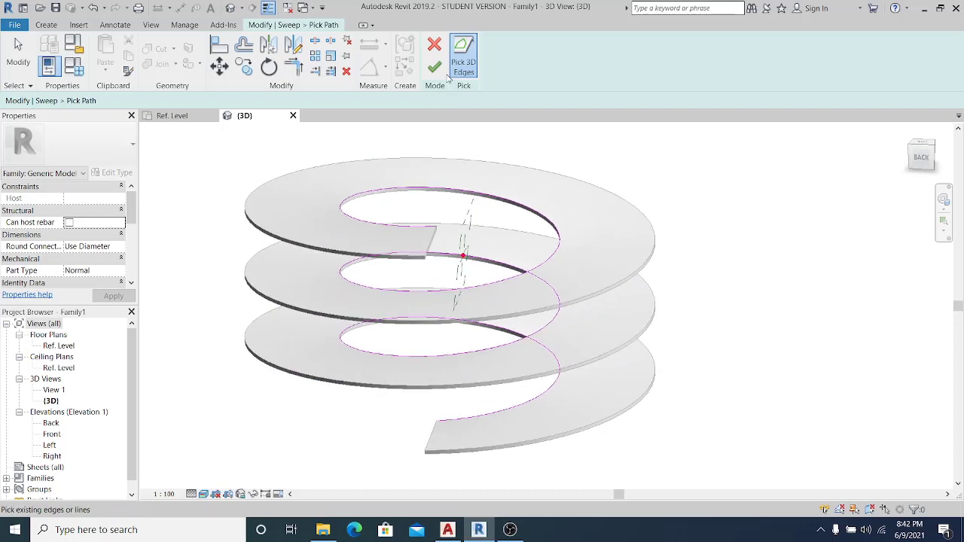
{"action": "middle_click_drag", "start_coordinate": [689, 265], "coordinate": [613, 260], "text": "shift"}
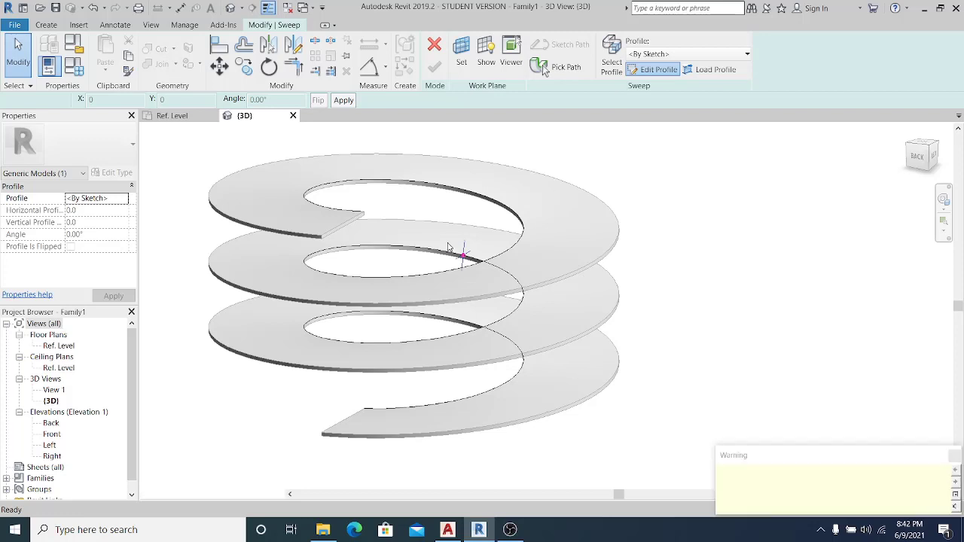
Step: Sketch a circular sweep profile with a fixed radius of 200, centred on the path point at the ramp's inner edge
{"action": "scroll", "coordinate": [463, 256], "scroll_direction": "up", "scroll_amount": 2}
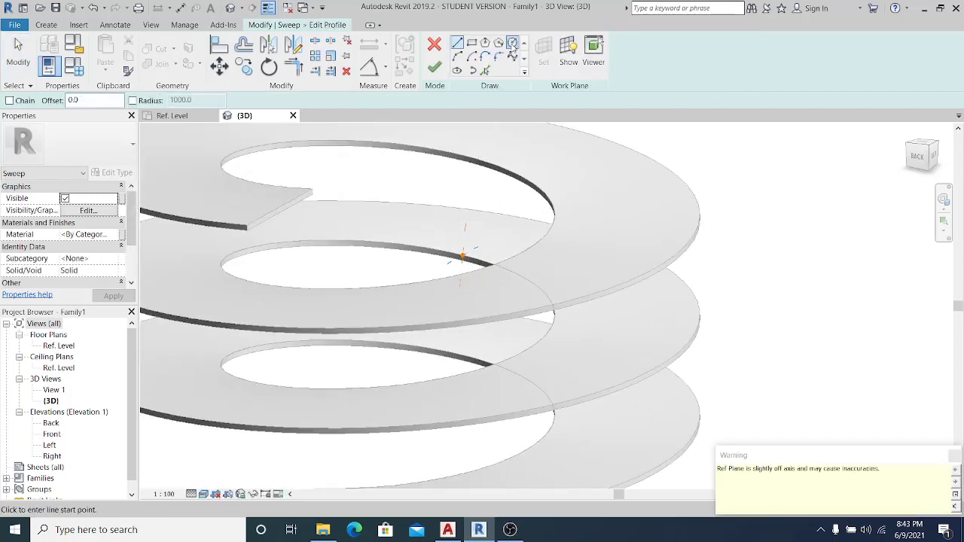
{"action": "left_click", "coordinate": [512, 44]}
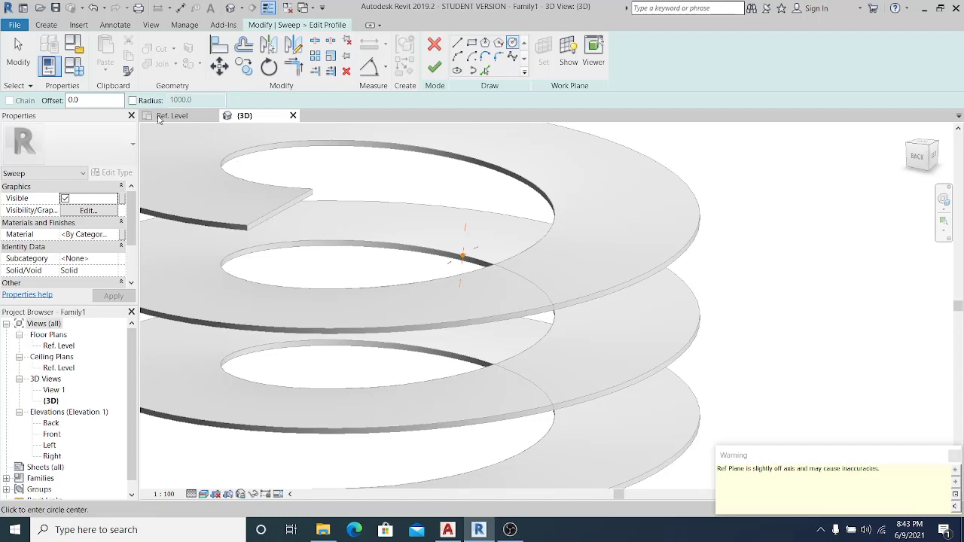
{"action": "left_click", "coordinate": [133, 100]}
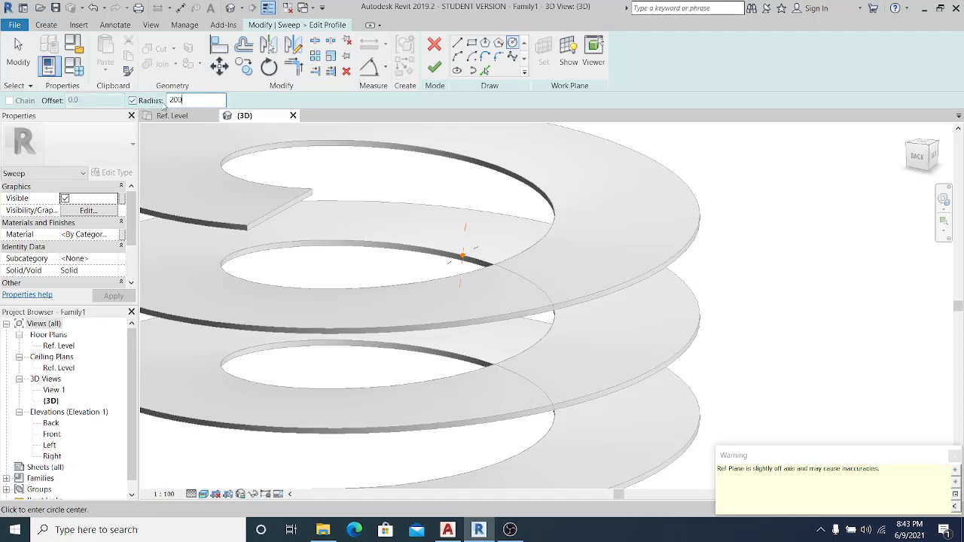
{"action": "left_click", "coordinate": [459, 255]}
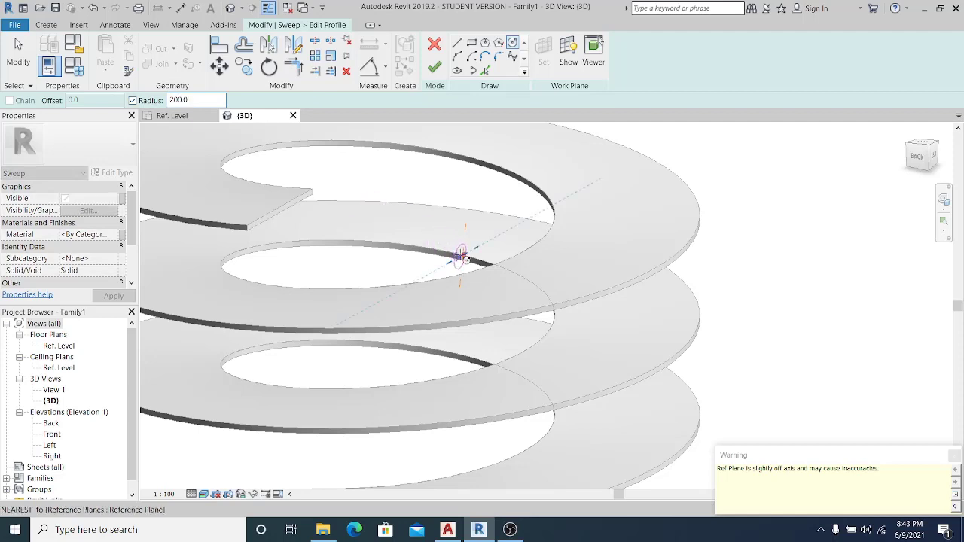
{"action": "scroll", "coordinate": [461, 256], "scroll_direction": "up", "scroll_amount": 2}
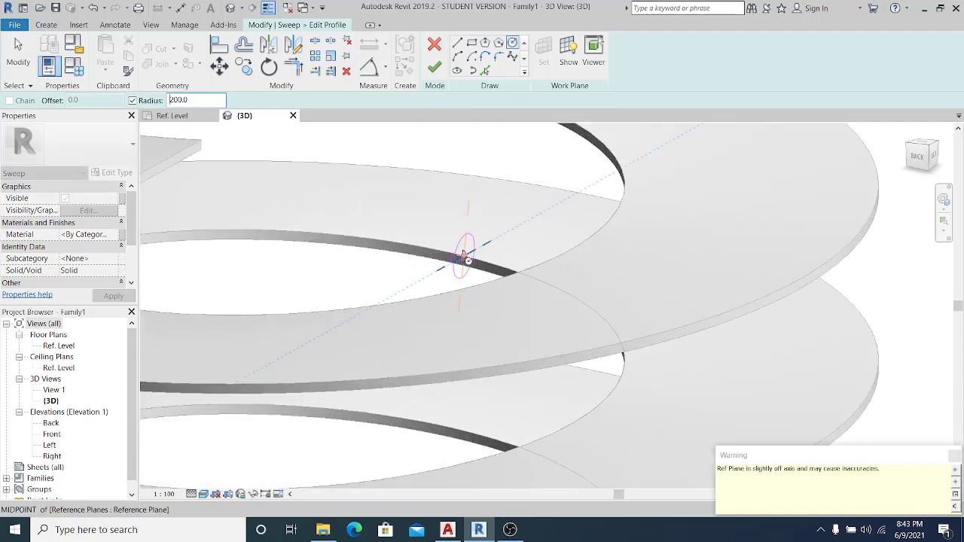
{"action": "scroll", "coordinate": [456, 253], "scroll_direction": "down", "scroll_amount": 2}
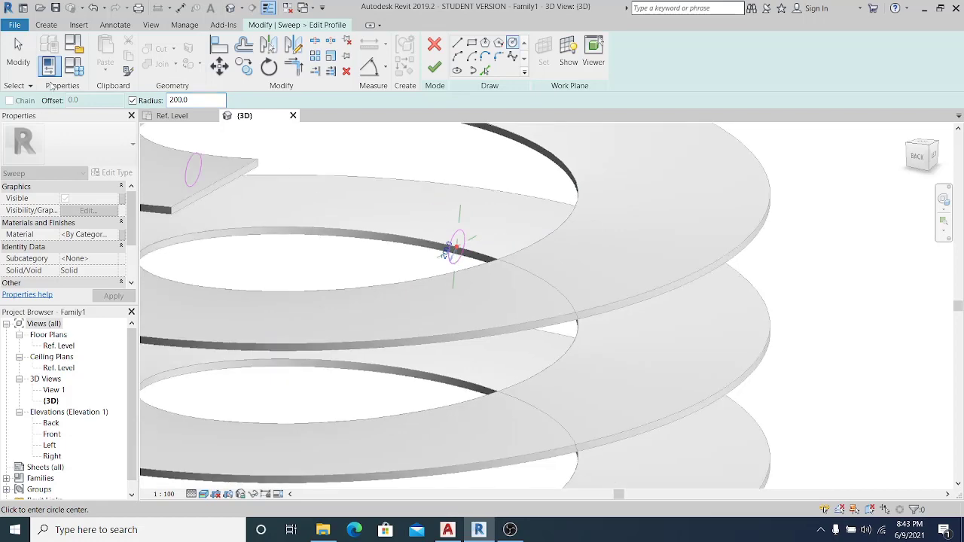
{"action": "key", "text": "Escape"}
{"action": "key", "text": "Escape"}
Step: Examine the circular profile's position and orientation on the ramp's inner helical edge
{"action": "scroll", "coordinate": [642, 312], "scroll_direction": "down", "scroll_amount": 2}
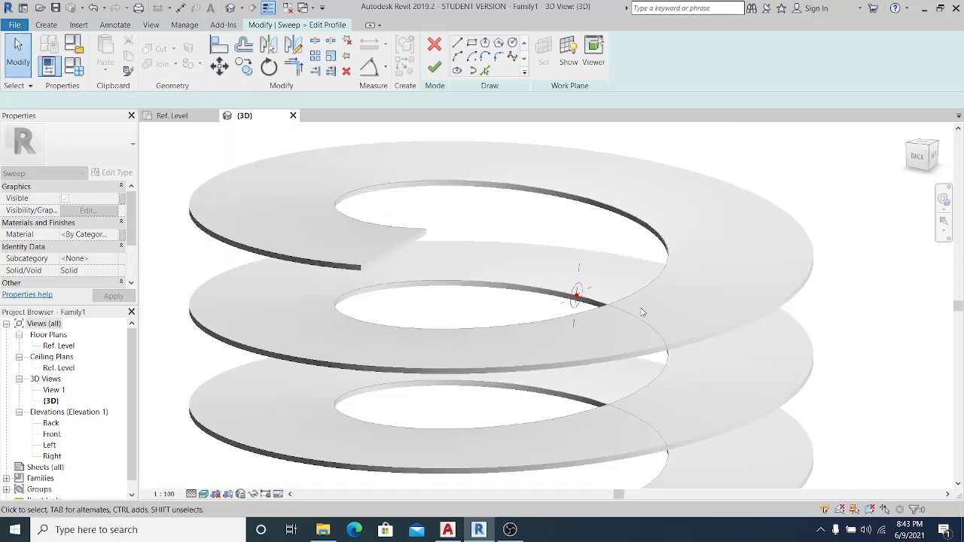
{"action": "middle_click_drag", "start_coordinate": [642, 312], "coordinate": [604, 342], "text": "shift"}
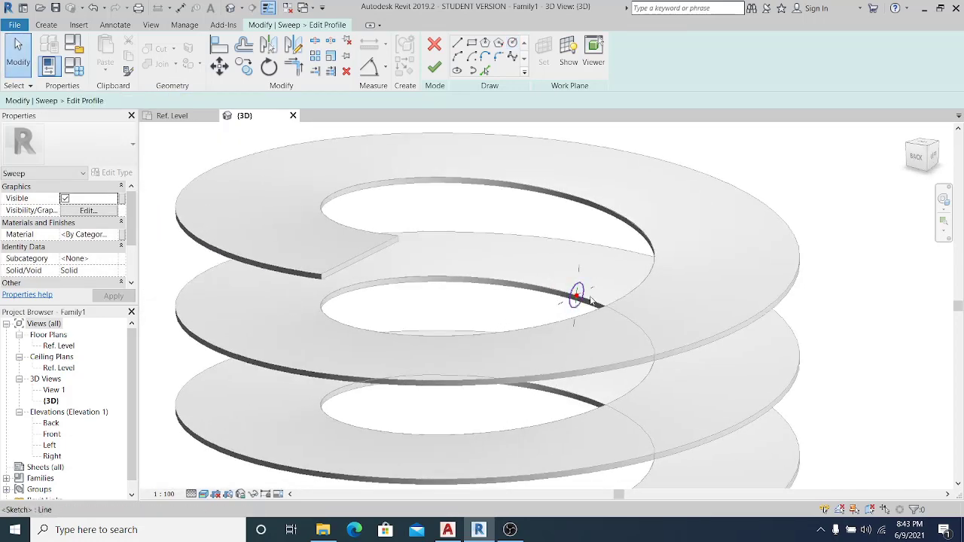
{"action": "scroll", "coordinate": [572, 298], "scroll_direction": "up", "scroll_amount": 1}
{"action": "middle_click_drag", "start_coordinate": [579, 295], "coordinate": [542, 263]}
{"action": "scroll", "coordinate": [575, 283], "scroll_direction": "up", "scroll_amount": 1}
{"action": "scroll", "coordinate": [500, 263], "scroll_direction": "down", "scroll_amount": 2}
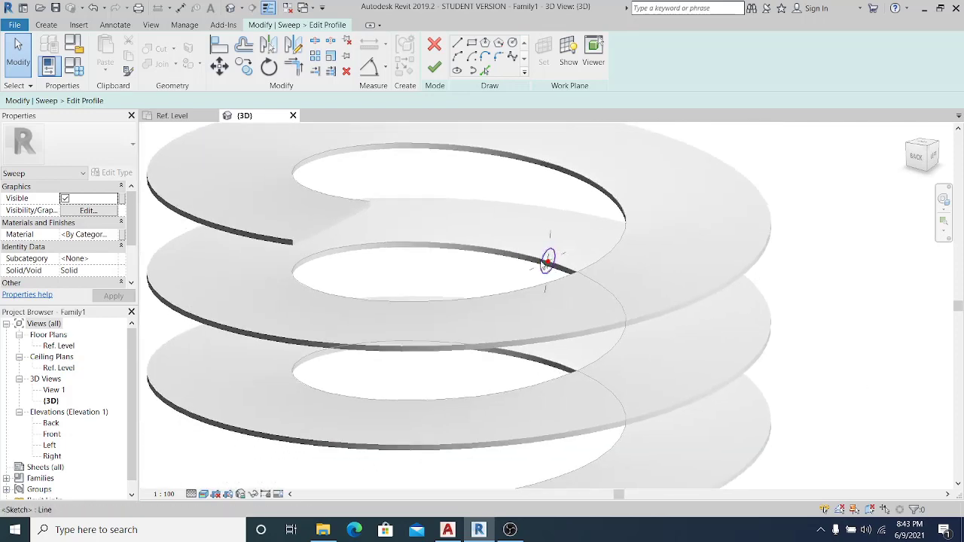
{"action": "scroll", "coordinate": [510, 286], "scroll_direction": "down", "scroll_amount": 1}
{"action": "scroll", "coordinate": [491, 254], "scroll_direction": "down", "scroll_amount": 1}
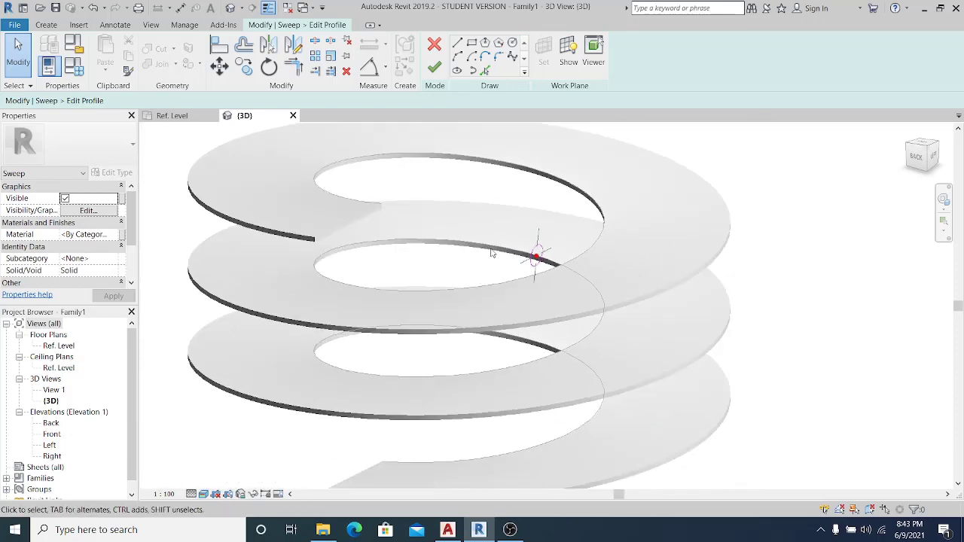
{"action": "scroll", "coordinate": [514, 254], "scroll_direction": "down", "scroll_amount": 1}
{"action": "mouse_move", "coordinate": [506, 269]}
{"action": "middle_mouse_down", "text": "shift"}
{"action": "mouse_move", "coordinate": [474, 256]}
{"action": "mouse_move", "coordinate": [502, 268]}
{"action": "mouse_move", "coordinate": [516, 296]}
{"action": "mouse_move", "coordinate": [507, 288]}
{"action": "middle_mouse_up", "text": "shift"}
{"action": "scroll", "coordinate": [504, 293], "scroll_direction": "up", "scroll_amount": 2}
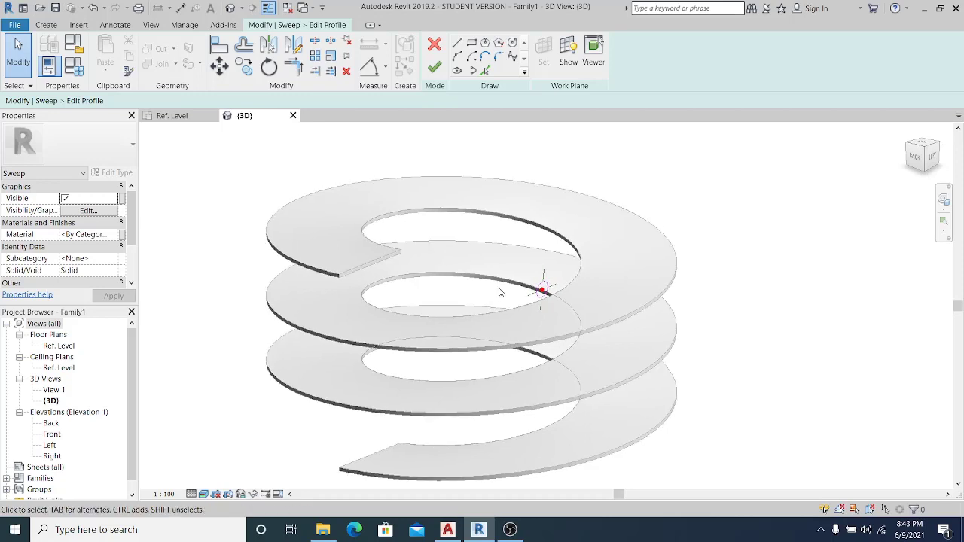
{"action": "middle_click_drag", "start_coordinate": [497, 293], "coordinate": [510, 301], "text": "shift"}
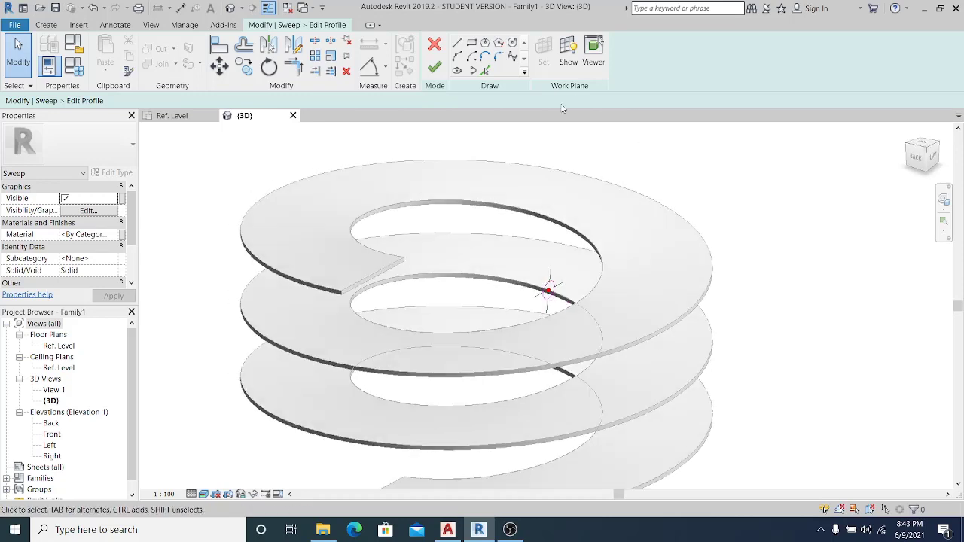
Step: Finish the circular profile and complete the sweep along the ramp's inner edge
{"action": "left_click", "coordinate": [434, 67]}
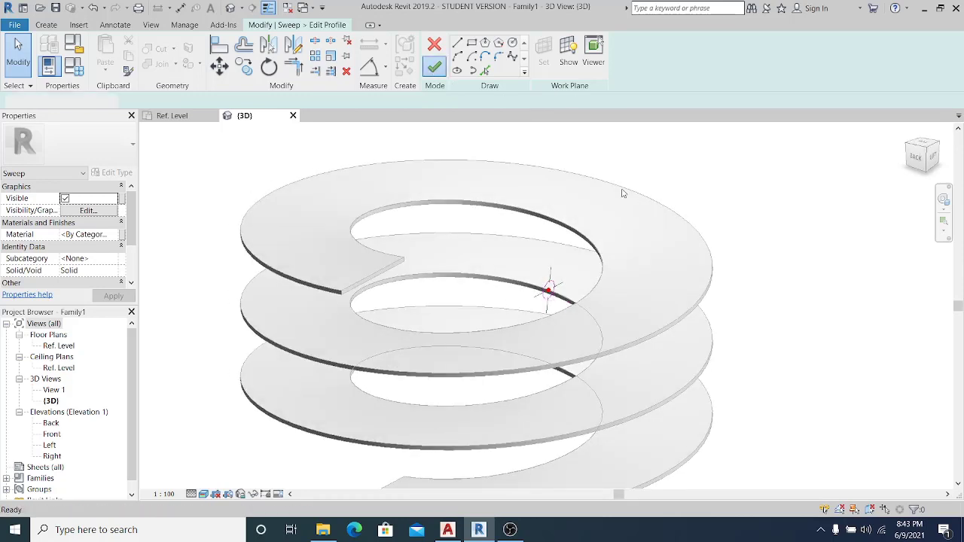
{"action": "left_click", "coordinate": [434, 67]}
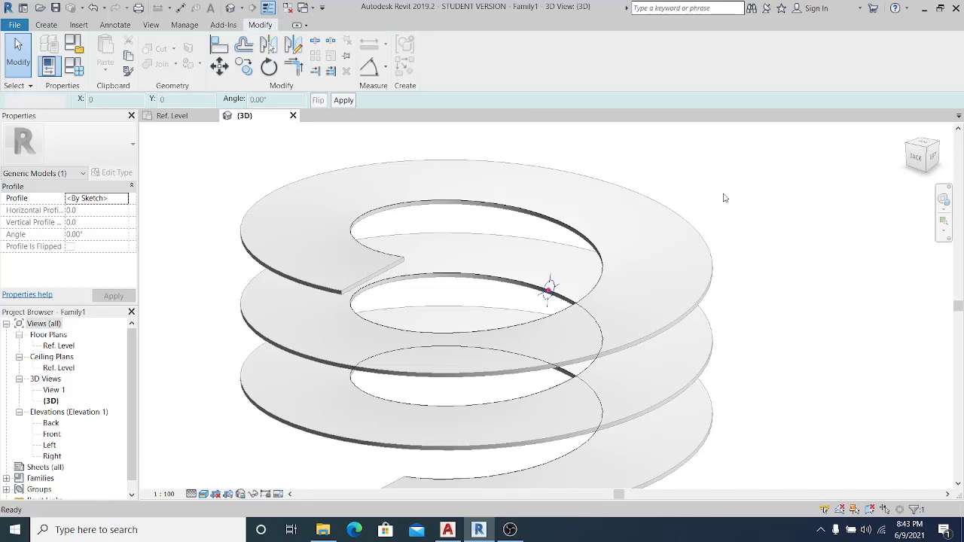
{"action": "middle_click_drag", "start_coordinate": [729, 215], "coordinate": [649, 196], "text": "shift"}
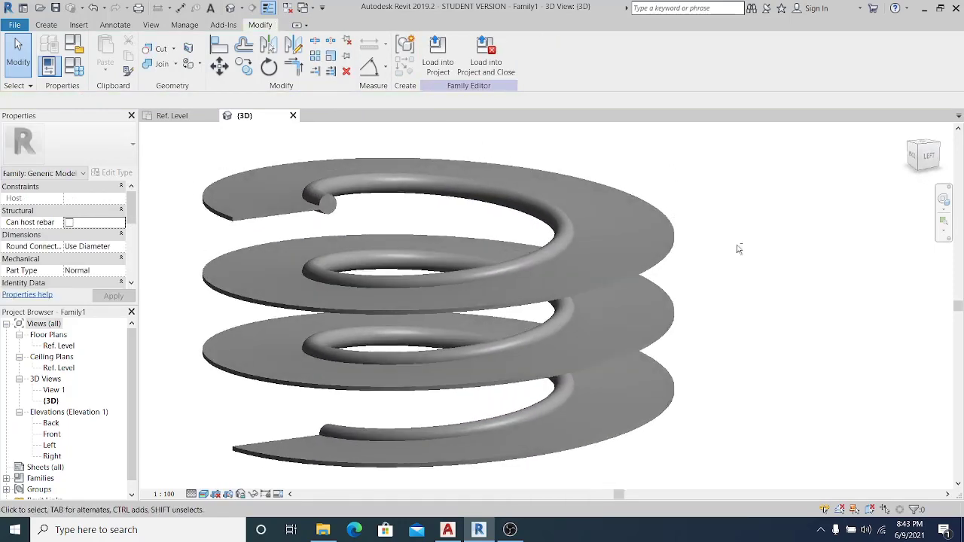
Step: Temporarily hide the ramp solid in the 3D view and inspect the helical tube alone from several angles
{"action": "left_click", "coordinate": [656, 208]}
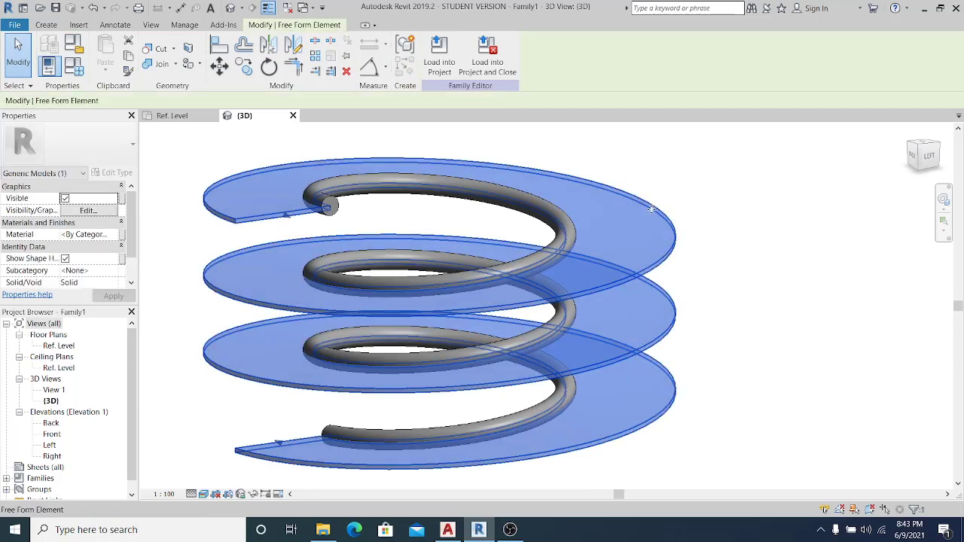
{"action": "left_click", "coordinate": [253, 498]}
{"action": "left_click", "coordinate": [286, 460]}
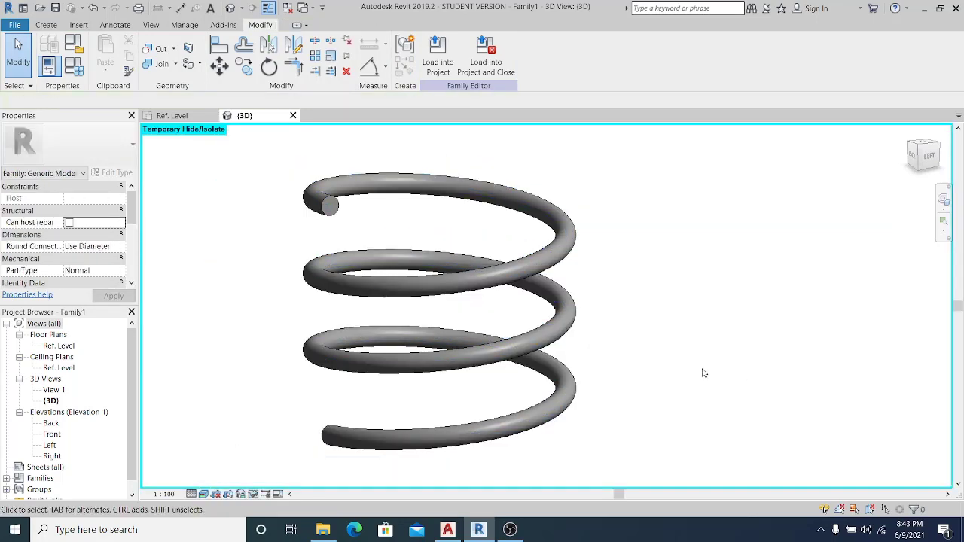
{"action": "middle_click_drag", "start_coordinate": [513, 362], "coordinate": [538, 409], "text": "shift"}
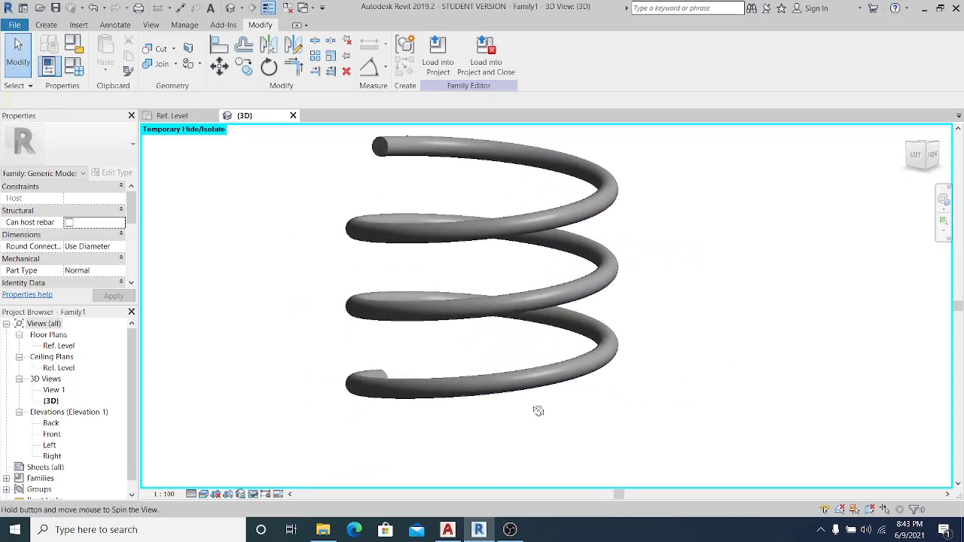
{"action": "middle_click_drag", "start_coordinate": [642, 395], "coordinate": [570, 352], "text": "shift"}
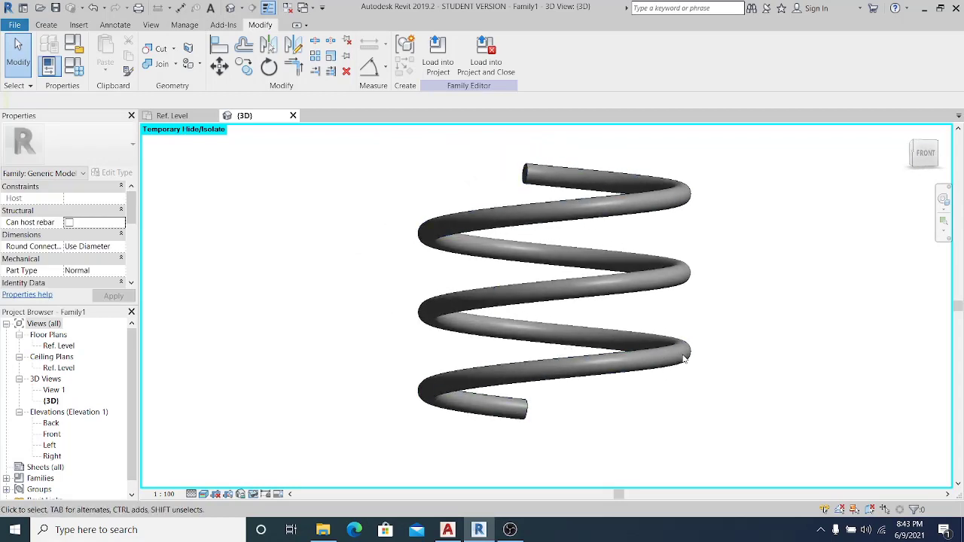
{"action": "middle_click_drag", "start_coordinate": [680, 375], "coordinate": [618, 390]}
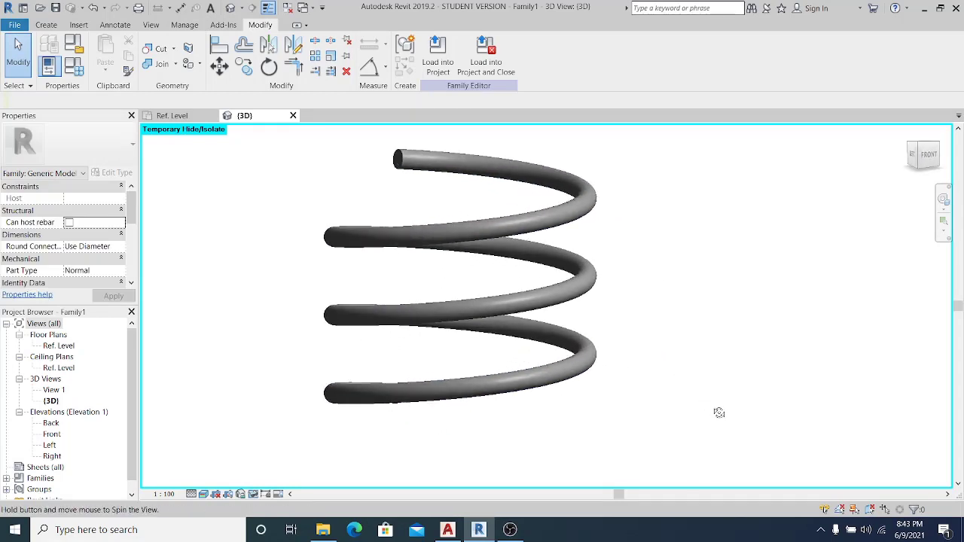
Step: Start a swept blend and pick the ramp's outer helical edge as its path
{"action": "middle_click_drag", "start_coordinate": [718, 412], "coordinate": [655, 409], "text": "shift"}
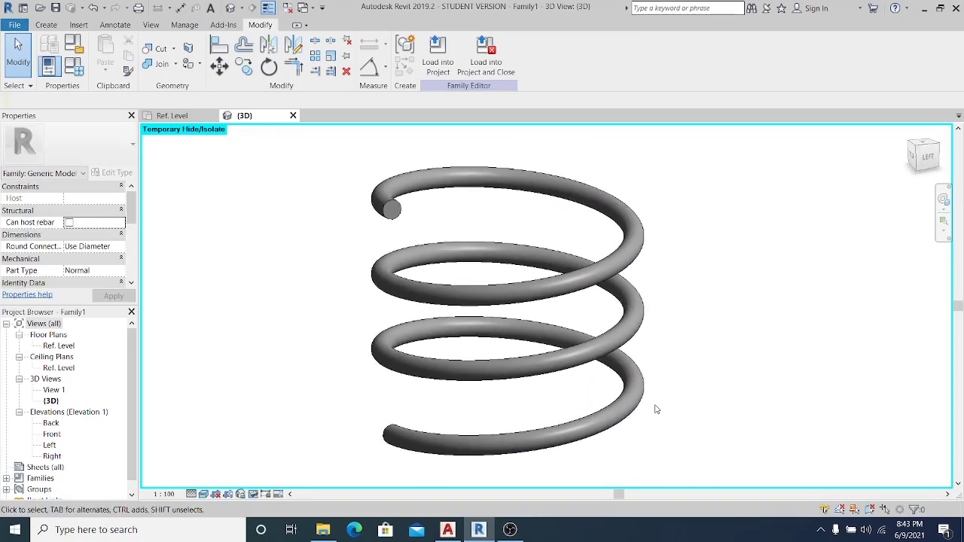
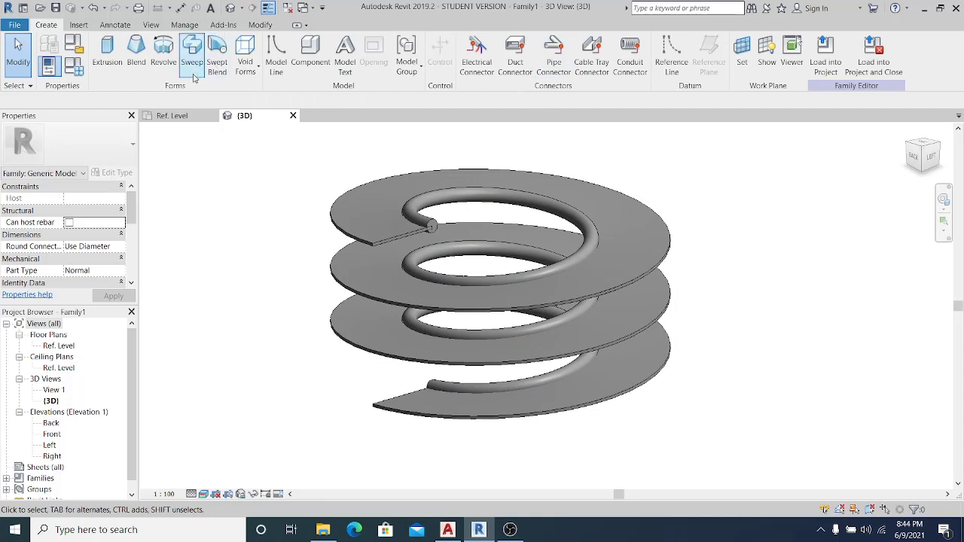
{"action": "left_click", "coordinate": [217, 61]}
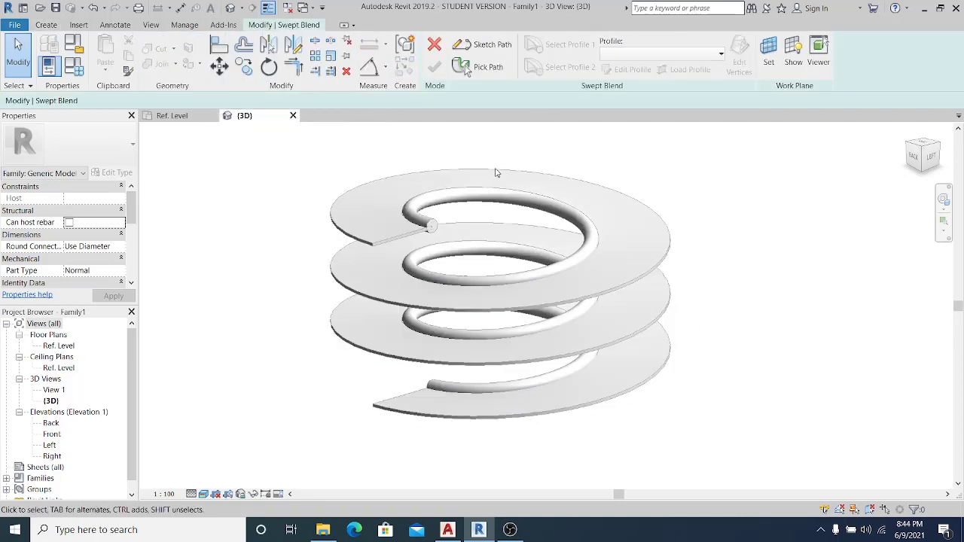
{"action": "left_click", "coordinate": [486, 68]}
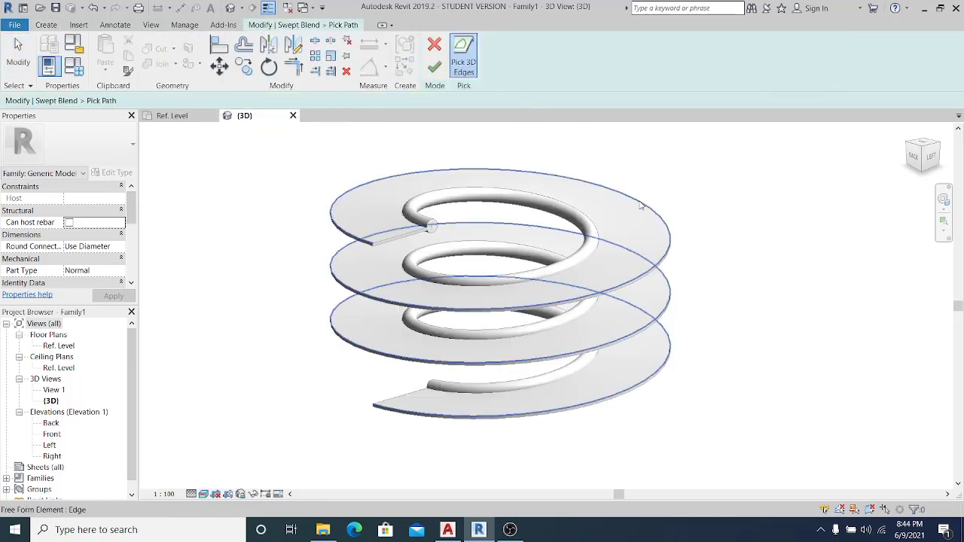
{"action": "scroll", "coordinate": [640, 202], "scroll_direction": "up", "scroll_amount": 1}
{"action": "left_click", "coordinate": [641, 203]}
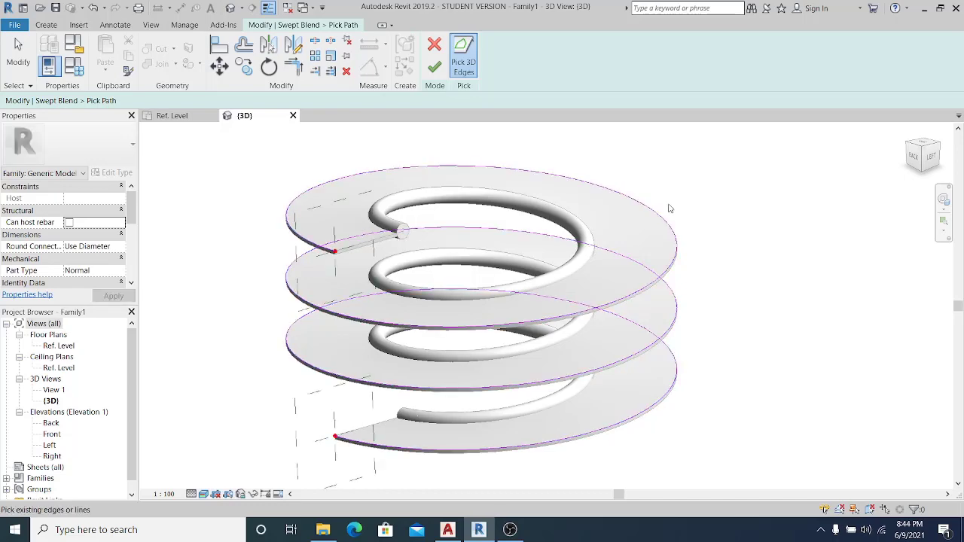
{"action": "left_click", "coordinate": [435, 66]}
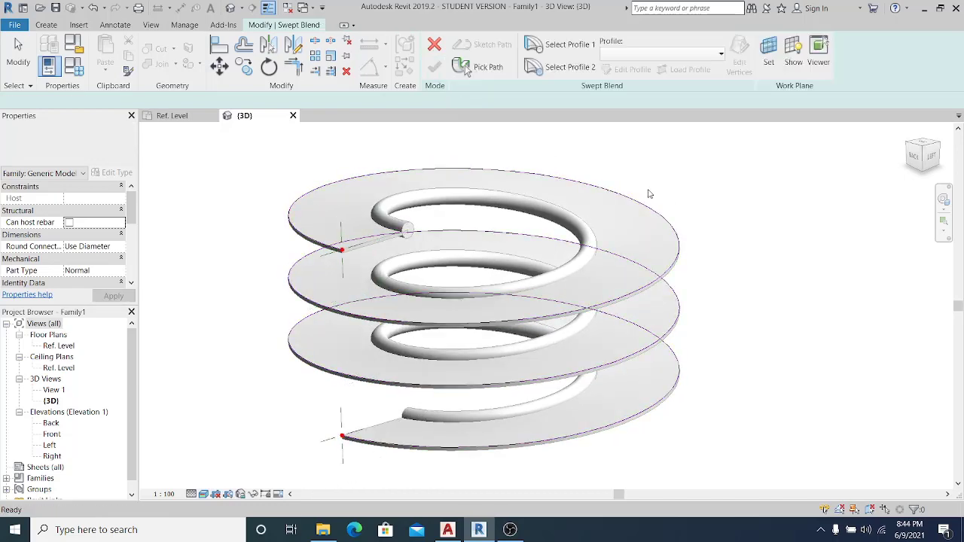
Step: Open the swept blend's first profile for sketching and pick the upper edge of the ramp's top end face
{"action": "middle_click_drag", "start_coordinate": [675, 253], "coordinate": [638, 243], "text": "shift"}
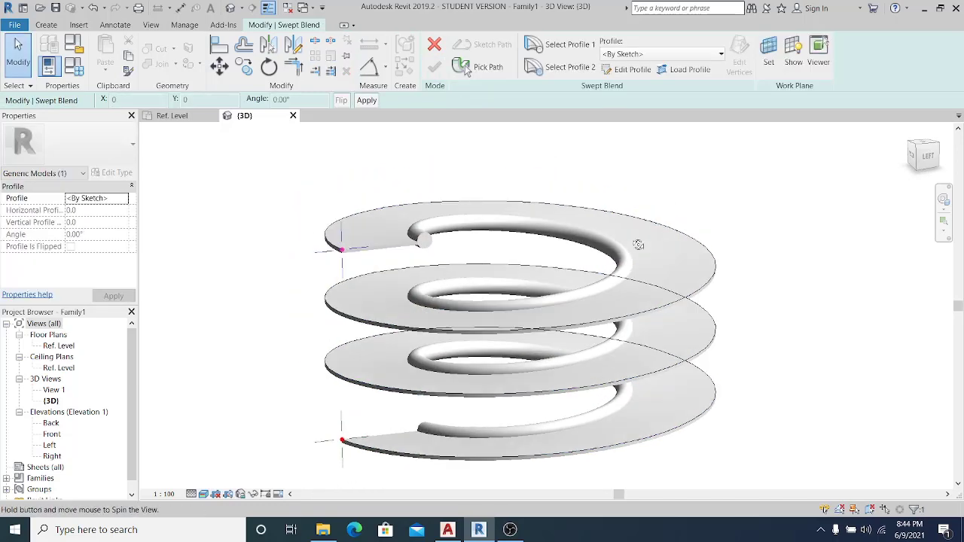
{"action": "left_click", "coordinate": [570, 48]}
{"action": "scroll", "coordinate": [343, 255], "scroll_direction": "up", "scroll_amount": 2}
{"action": "scroll", "coordinate": [316, 347], "scroll_direction": "down", "scroll_amount": 2}
{"action": "left_click", "coordinate": [316, 346]}
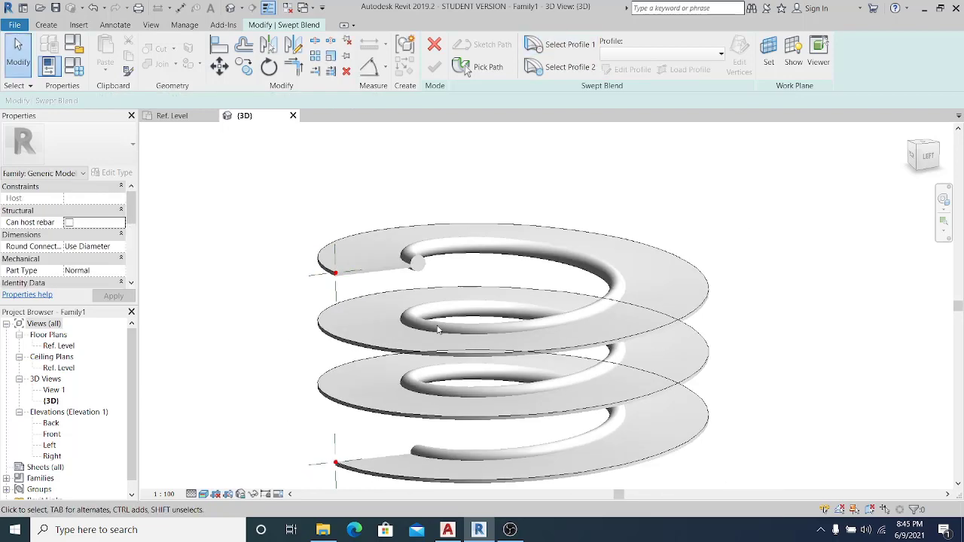
{"action": "scroll", "coordinate": [359, 286], "scroll_direction": "up", "scroll_amount": 1}
{"action": "scroll", "coordinate": [359, 287], "scroll_direction": "up", "scroll_amount": 3}
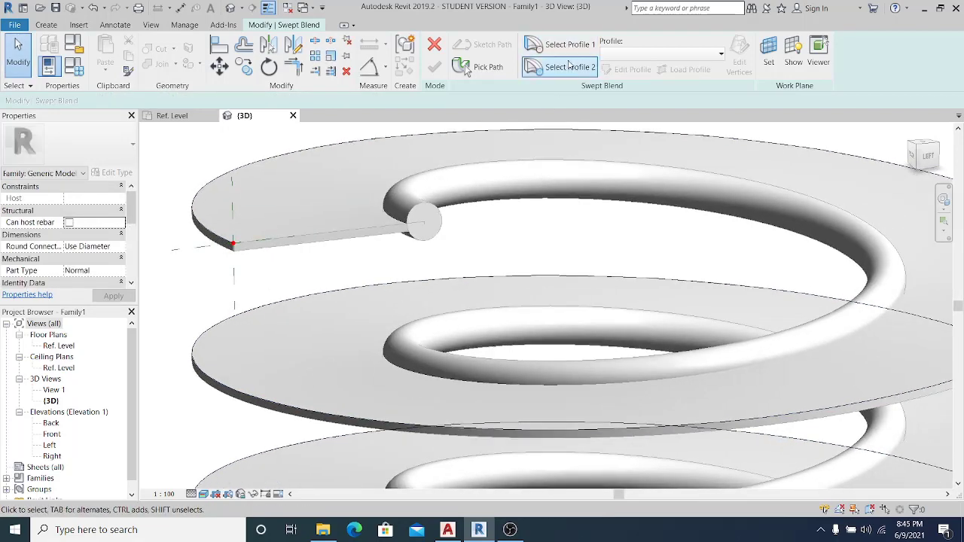
{"action": "left_click", "coordinate": [569, 43]}
{"action": "left_click", "coordinate": [632, 70]}
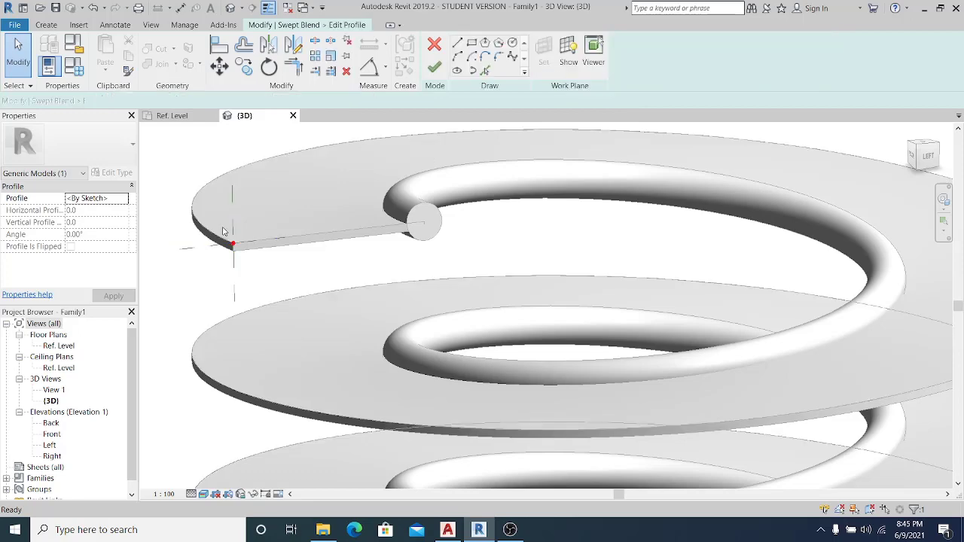
{"action": "left_click", "coordinate": [486, 69]}
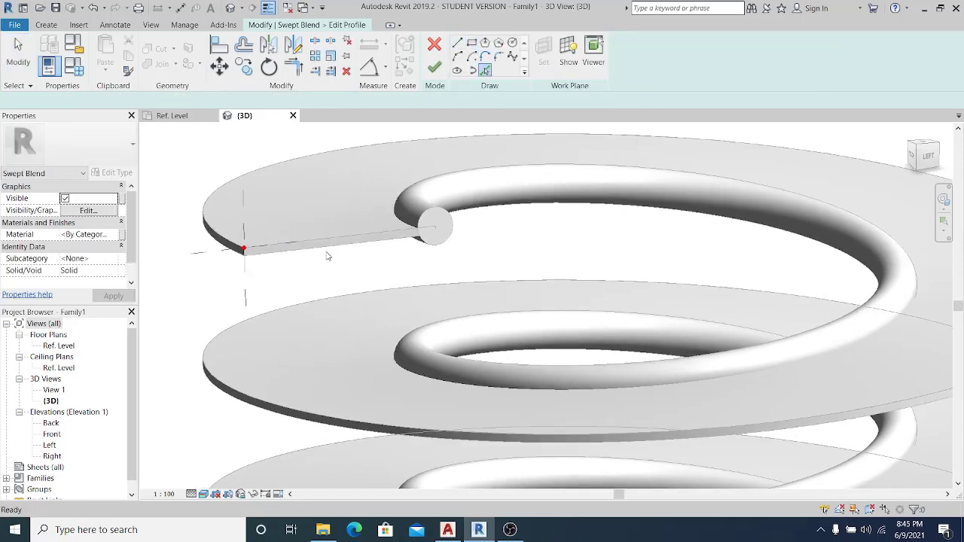
{"action": "scroll", "coordinate": [354, 234], "scroll_direction": "up", "scroll_amount": 3}
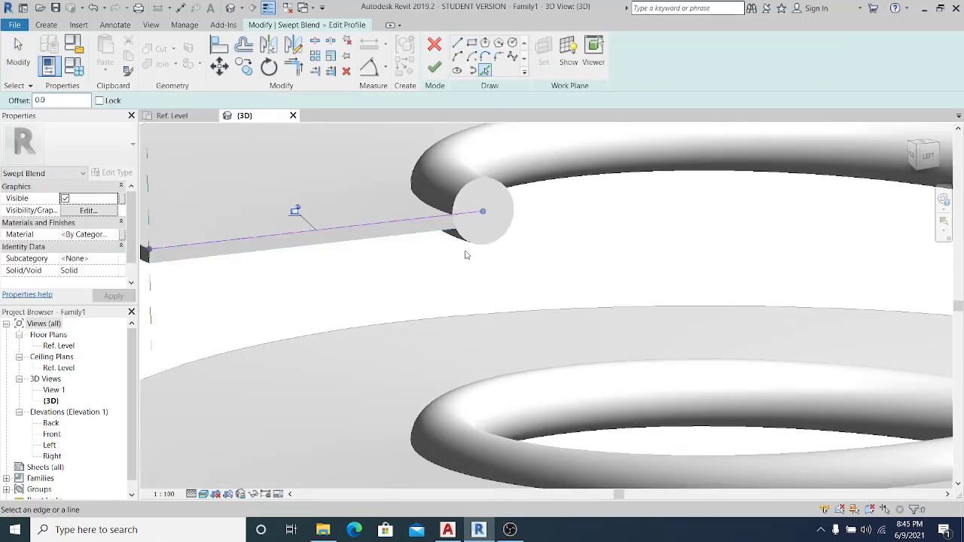
Step: Set the visual style to Wireframe and pick the remaining edges of the ramp's top end face for the first profile
{"action": "left_click", "coordinate": [203, 494]}
{"action": "left_click", "coordinate": [240, 418]}
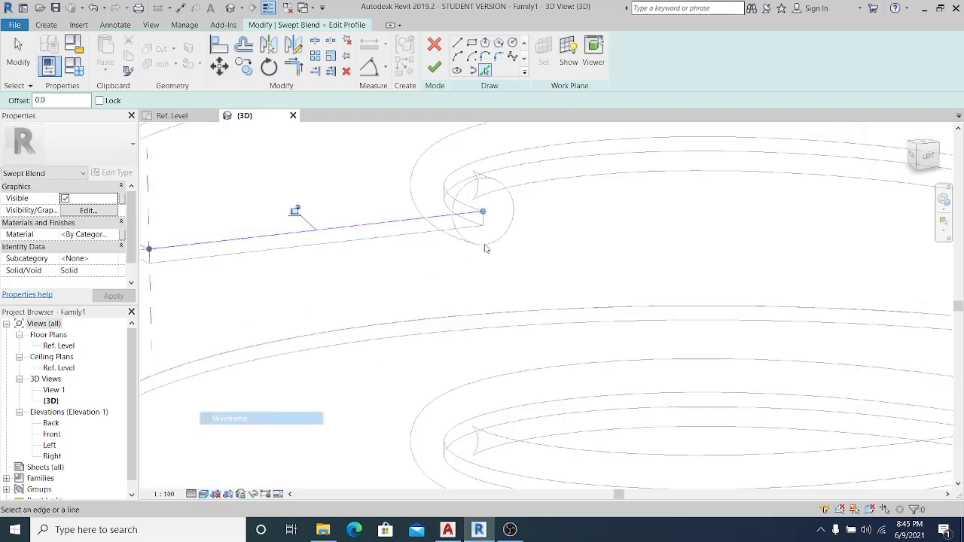
{"action": "mouse_move", "coordinate": [486, 221]}
{"action": "left_mouse_down"}
{"action": "mouse_move", "coordinate": [473, 220]}
{"action": "mouse_move", "coordinate": [484, 212]}
{"action": "left_mouse_up"}
{"action": "left_click_drag", "start_coordinate": [497, 94], "coordinate": [483, 211]}
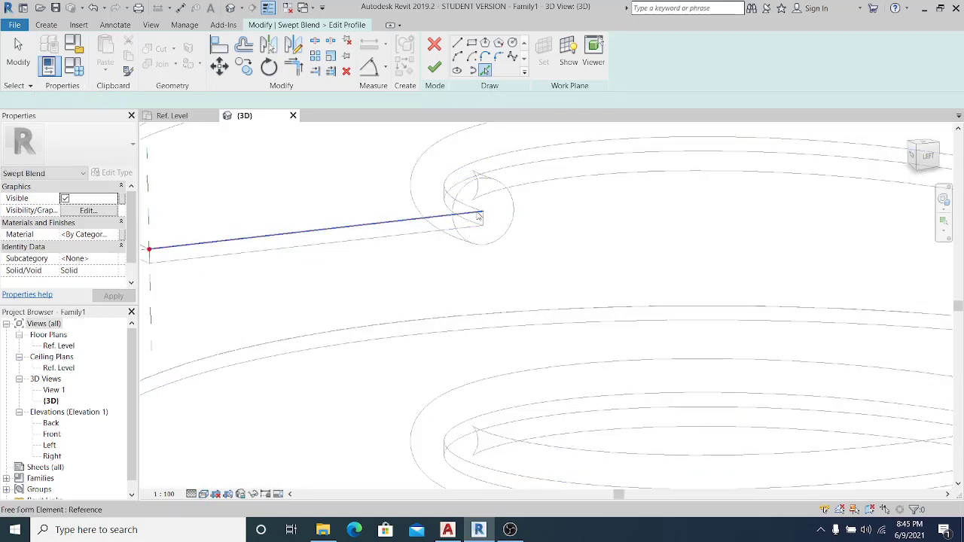
{"action": "left_click", "coordinate": [484, 219]}
{"action": "middle_click_drag", "start_coordinate": [480, 251], "coordinate": [609, 252]}
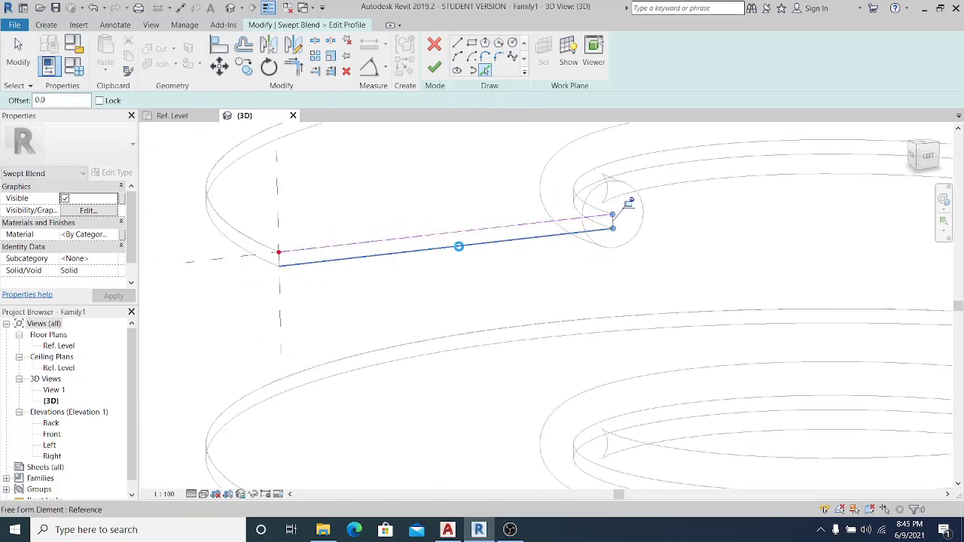
{"action": "scroll", "coordinate": [305, 309], "scroll_direction": "up", "scroll_amount": 2}
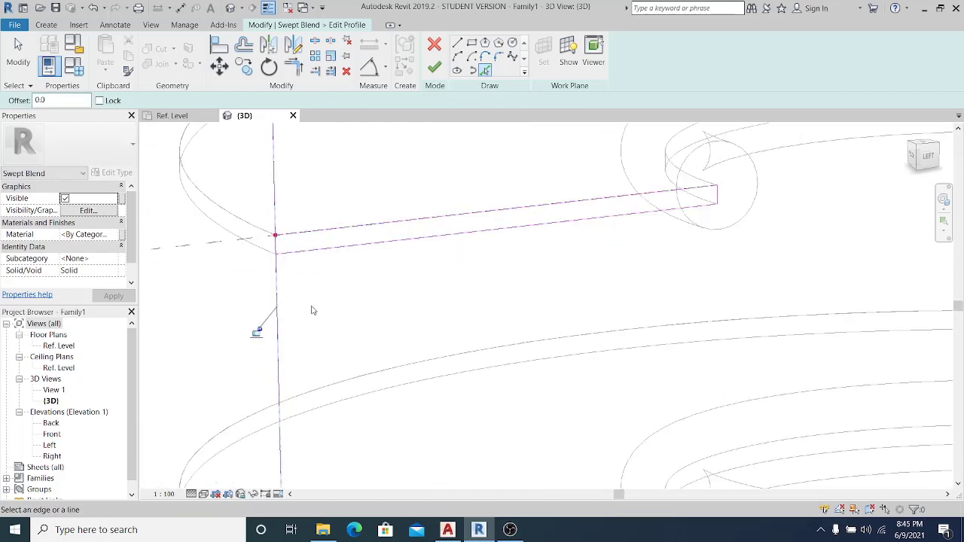
Step: Trim the first profile's lines into a closed rectangle matching the ramp's end face and finish that profile
{"action": "key", "text": "t"}
{"action": "key", "text": "r"}
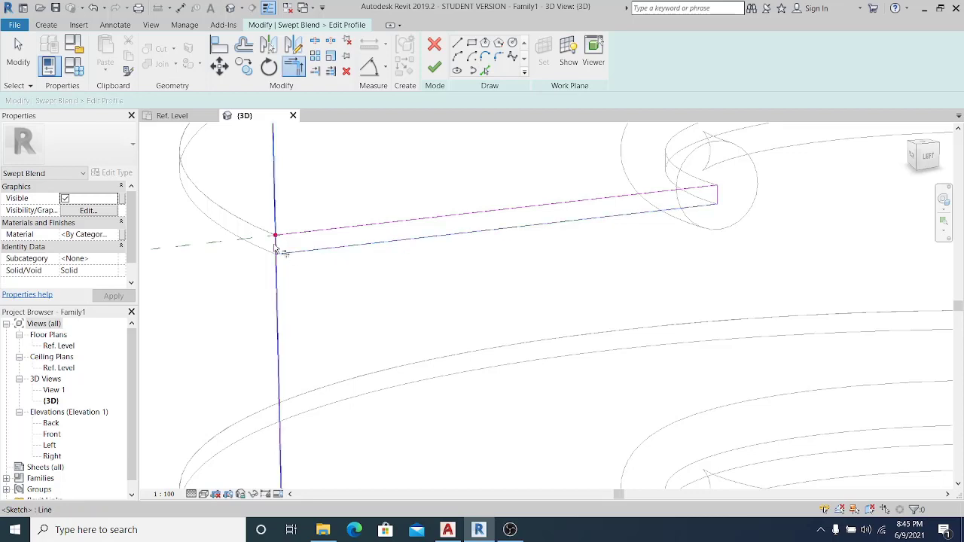
{"action": "scroll", "coordinate": [365, 267], "scroll_direction": "down", "scroll_amount": 2}
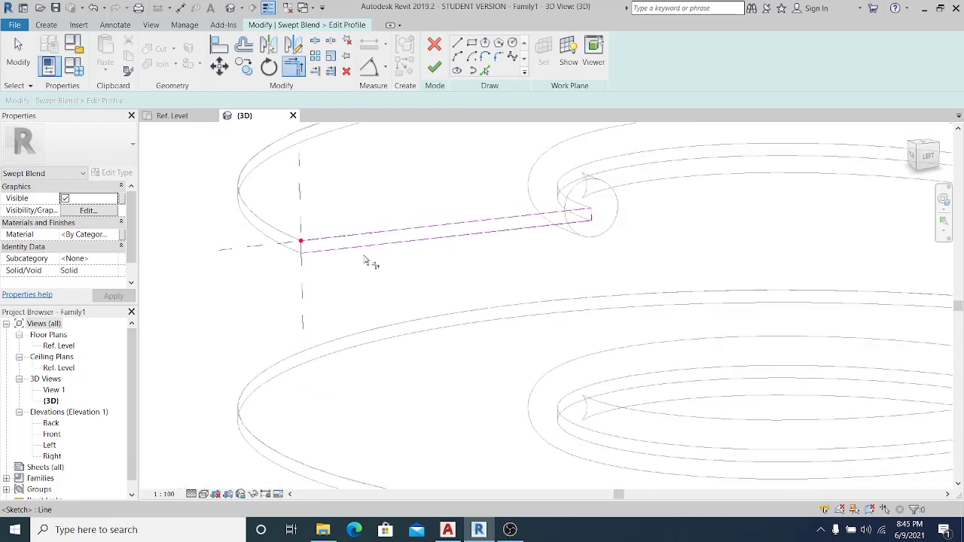
{"action": "scroll", "coordinate": [357, 278], "scroll_direction": "down", "scroll_amount": 1}
{"action": "left_click", "coordinate": [434, 67]}
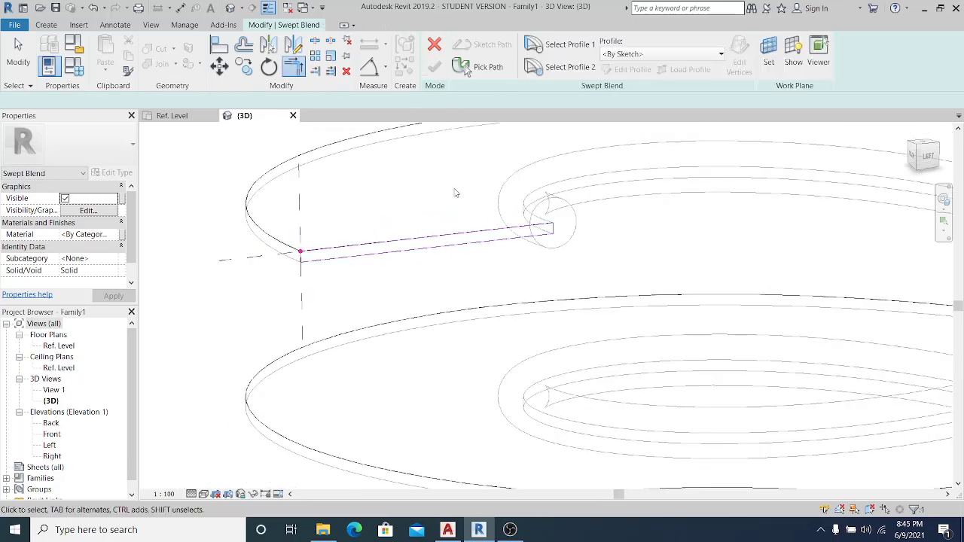
Step: Open the swept blend's second profile and pick the edges of the ramp's bottom end face as its outline
{"action": "scroll", "coordinate": [467, 216], "scroll_direction": "down", "scroll_amount": 2}
{"action": "middle_click_drag", "start_coordinate": [467, 217], "coordinate": [426, 203]}
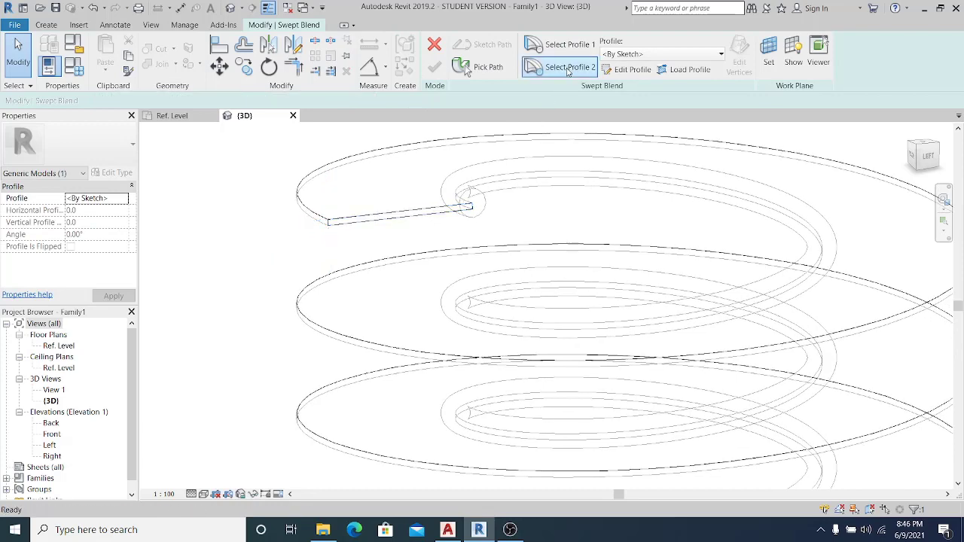
{"action": "left_click", "coordinate": [569, 68]}
{"action": "left_click", "coordinate": [631, 69]}
{"action": "mouse_move", "coordinate": [459, 422]}
{"action": "middle_mouse_down", "text": "shift"}
{"action": "mouse_move", "coordinate": [544, 426]}
{"action": "mouse_move", "coordinate": [635, 389]}
{"action": "mouse_move", "coordinate": [659, 365]}
{"action": "middle_mouse_up", "text": "shift"}
{"action": "scroll", "coordinate": [332, 358], "scroll_direction": "up", "scroll_amount": 3}
{"action": "middle_click_drag", "start_coordinate": [351, 355], "coordinate": [387, 378]}
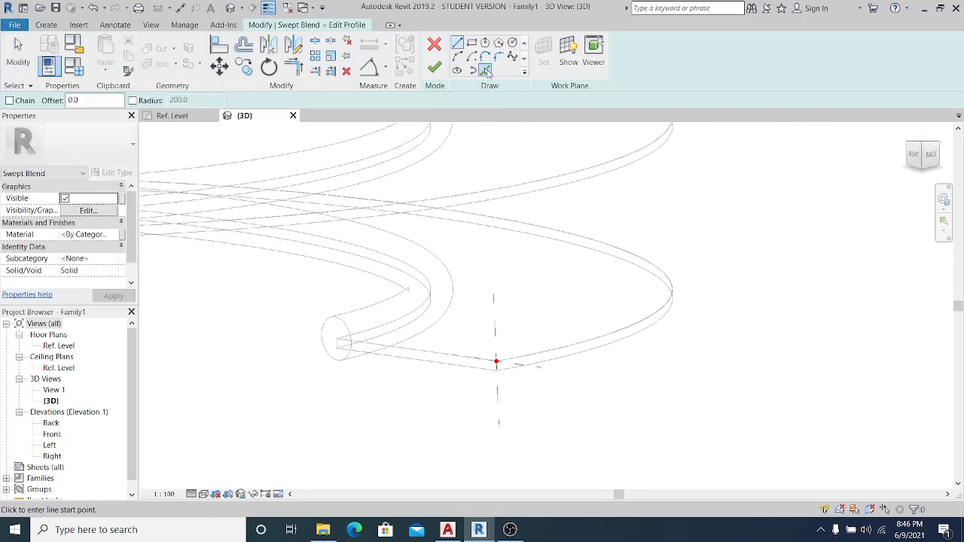
{"action": "scroll", "coordinate": [401, 334], "scroll_direction": "up", "scroll_amount": 2}
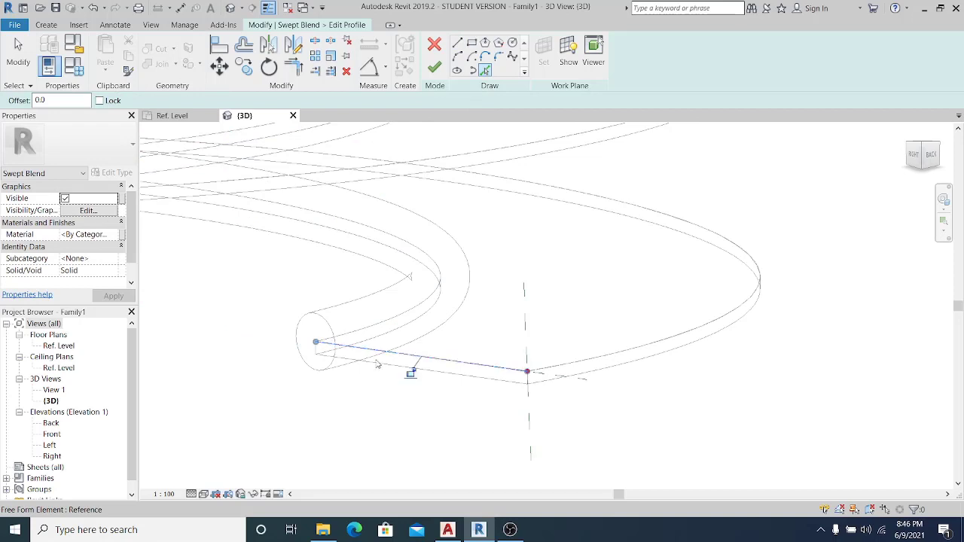
{"action": "scroll", "coordinate": [315, 352], "scroll_direction": "up", "scroll_amount": 2}
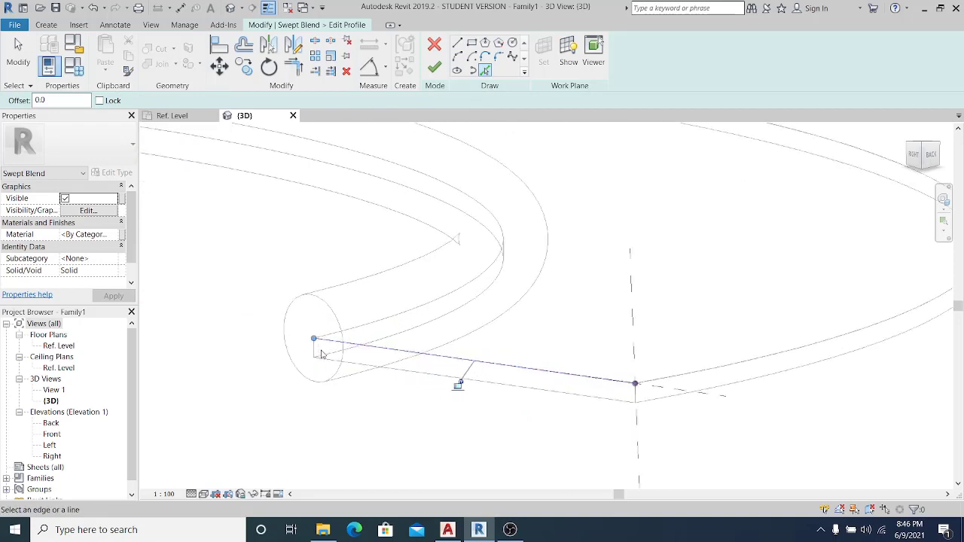
{"action": "left_click", "coordinate": [399, 376]}
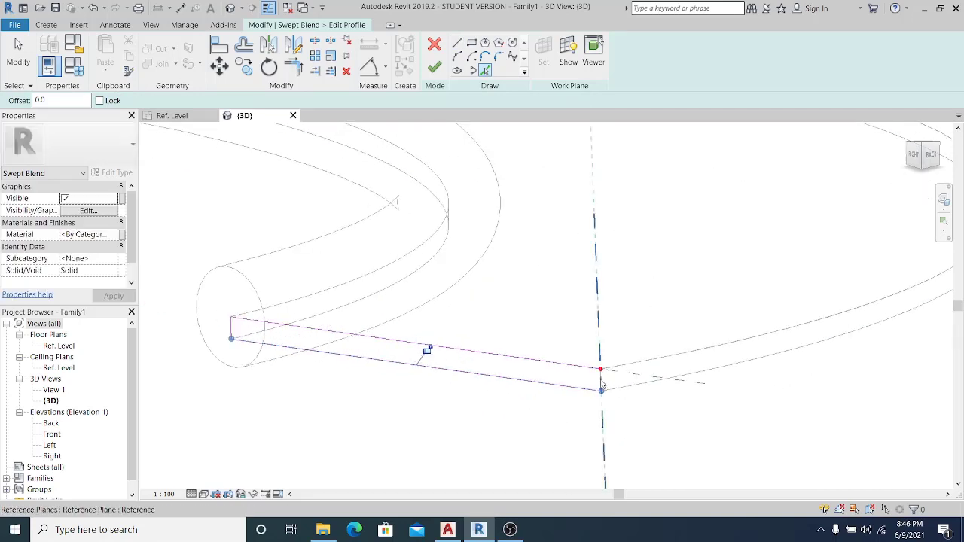
{"action": "left_click", "coordinate": [601, 385]}
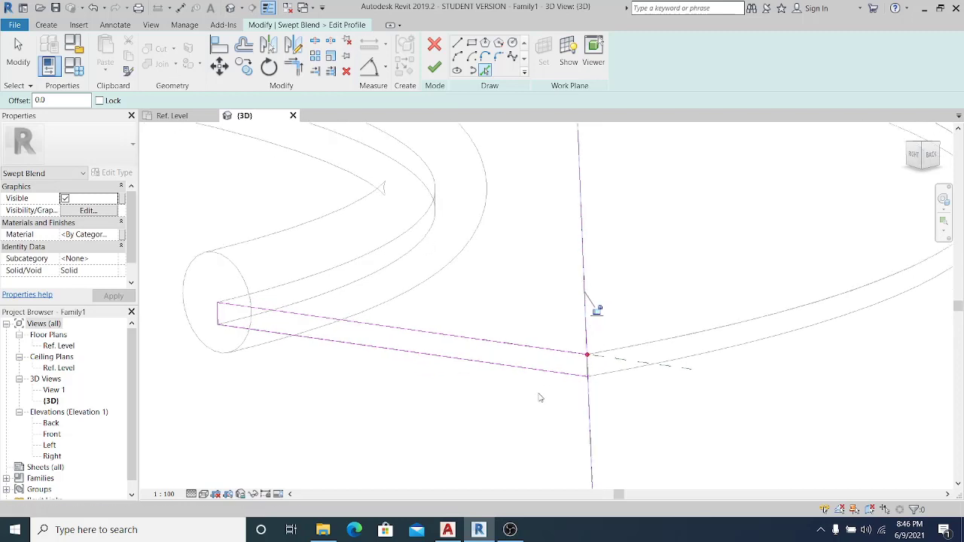
Step: Trim the second profile's lines into a closed rectangle, then finish the profile and complete the swept blend
{"action": "left_click", "coordinate": [585, 371]}
{"action": "left_click", "coordinate": [579, 355]}
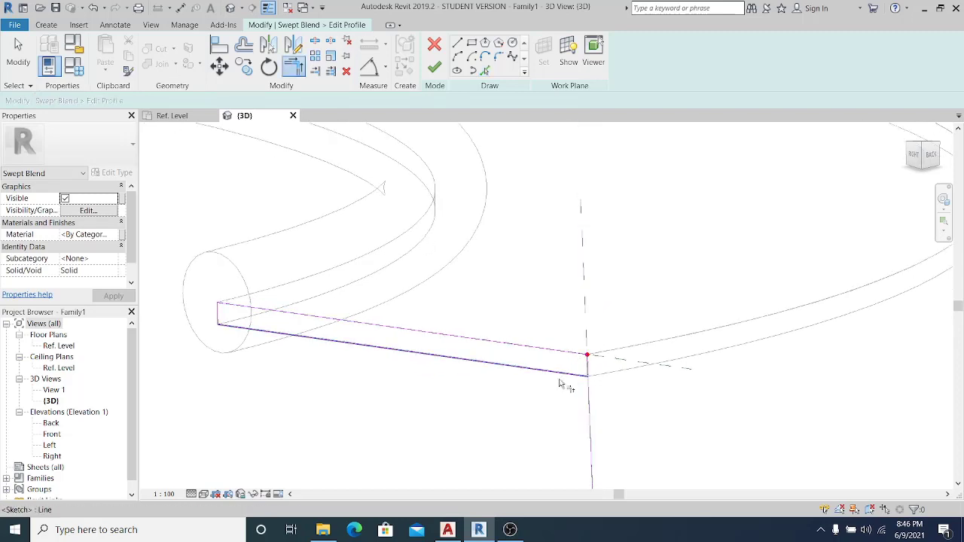
{"action": "middle_click_drag", "start_coordinate": [525, 332], "coordinate": [510, 296]}
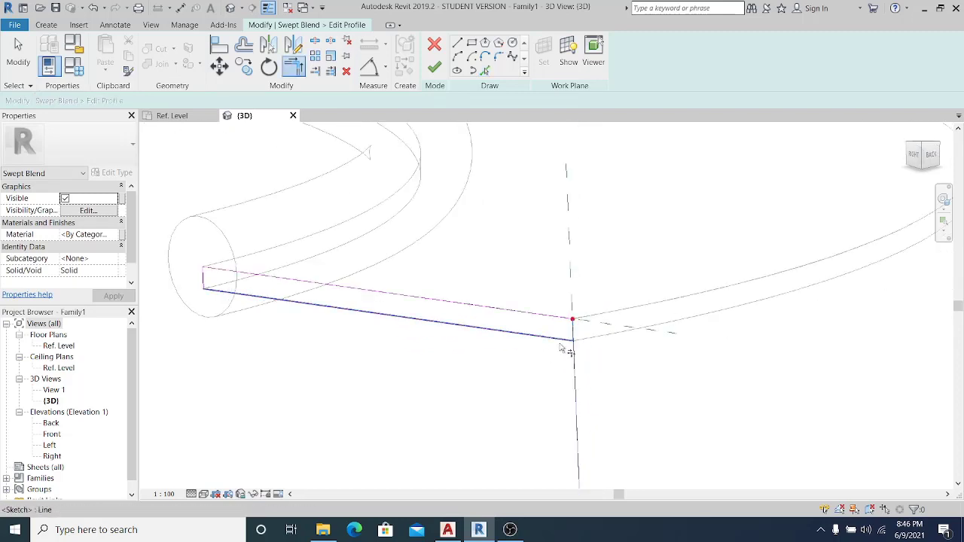
{"action": "scroll", "coordinate": [504, 371], "scroll_direction": "down", "scroll_amount": 5}
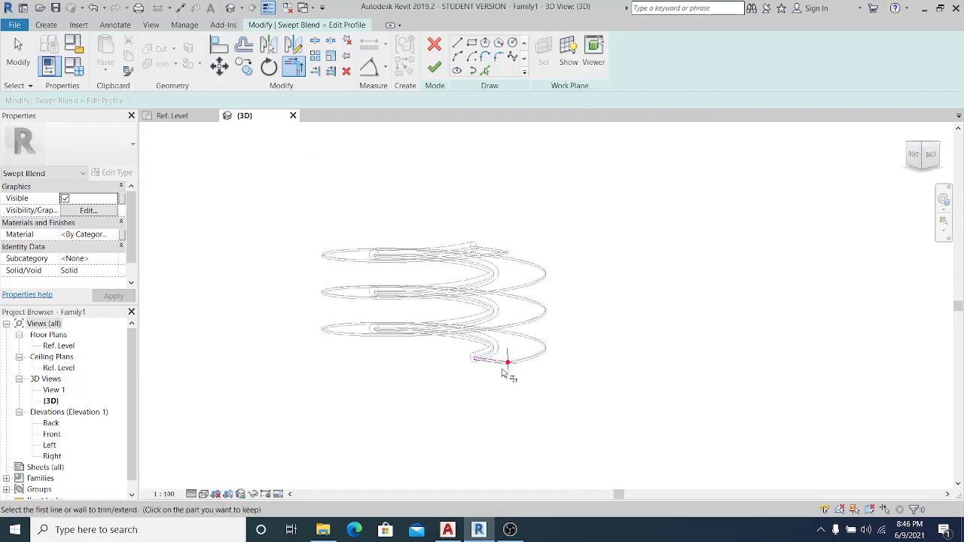
{"action": "scroll", "coordinate": [477, 377], "scroll_direction": "up", "scroll_amount": 5}
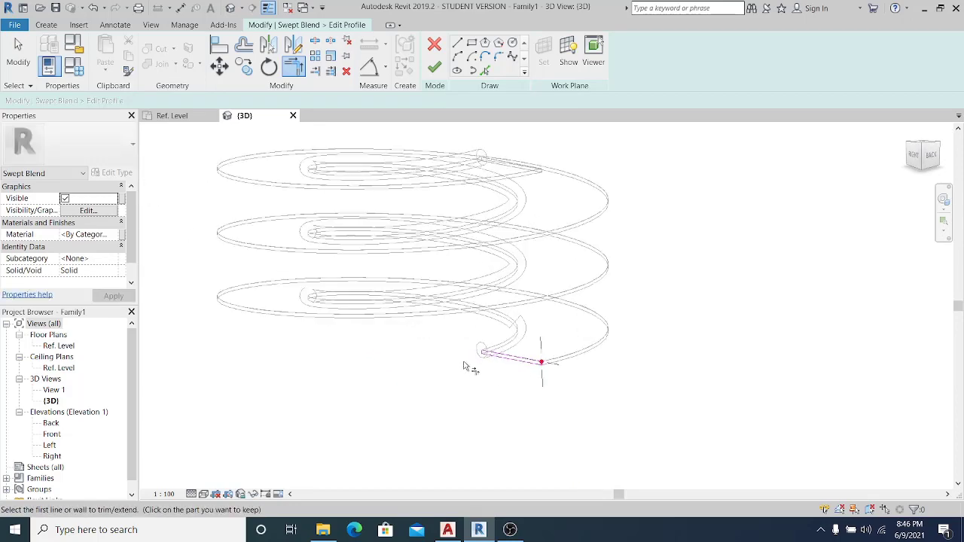
{"action": "scroll", "coordinate": [521, 405], "scroll_direction": "down", "scroll_amount": 2}
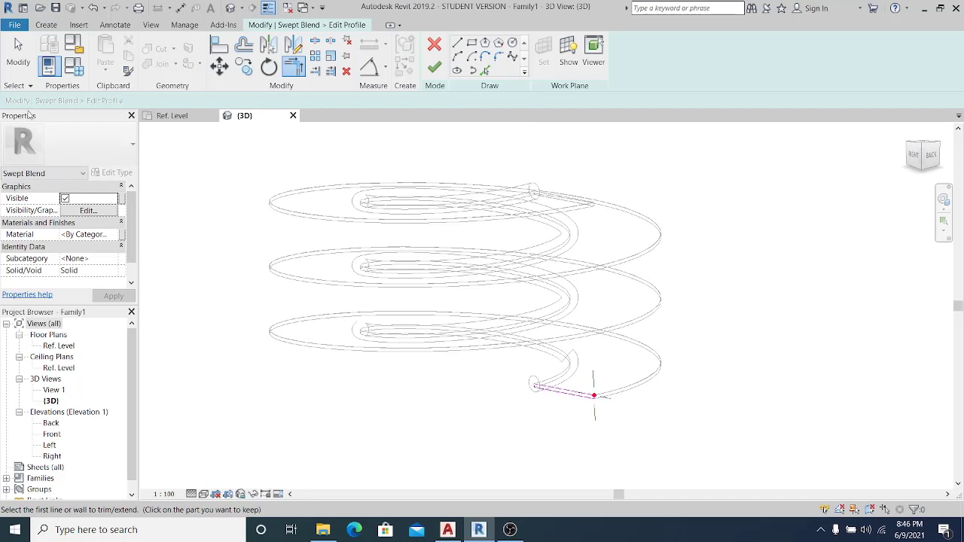
{"action": "left_click", "coordinate": [16, 53]}
{"action": "mouse_move", "coordinate": [709, 383]}
{"action": "middle_mouse_down", "text": "shift"}
{"action": "mouse_move", "coordinate": [680, 374]}
{"action": "mouse_move", "coordinate": [704, 386]}
{"action": "middle_mouse_up", "text": "shift"}
{"action": "left_click", "coordinate": [441, 69]}
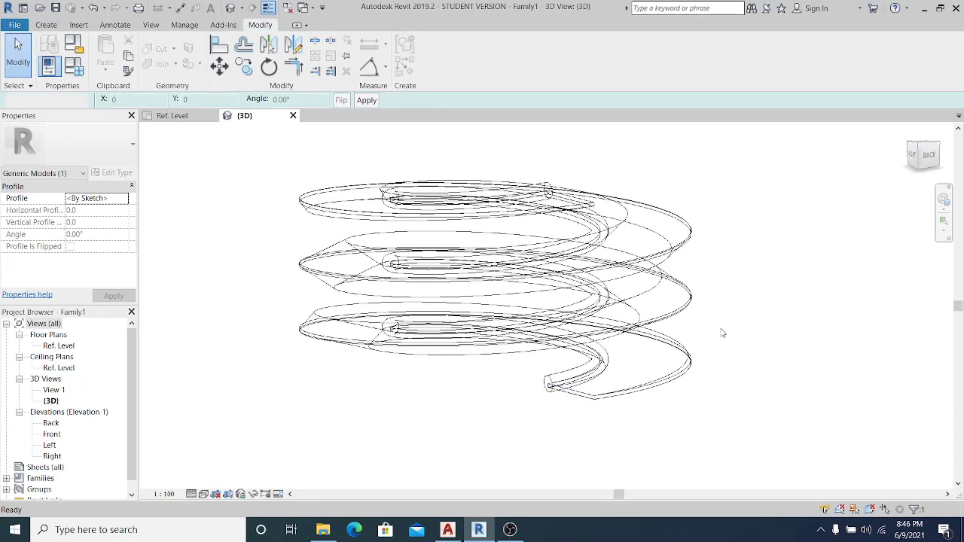
Step: Set the 3D view's visual style to Realistic and inspect the swept blend along the ramp from several sides
{"action": "left_click", "coordinate": [203, 494]}
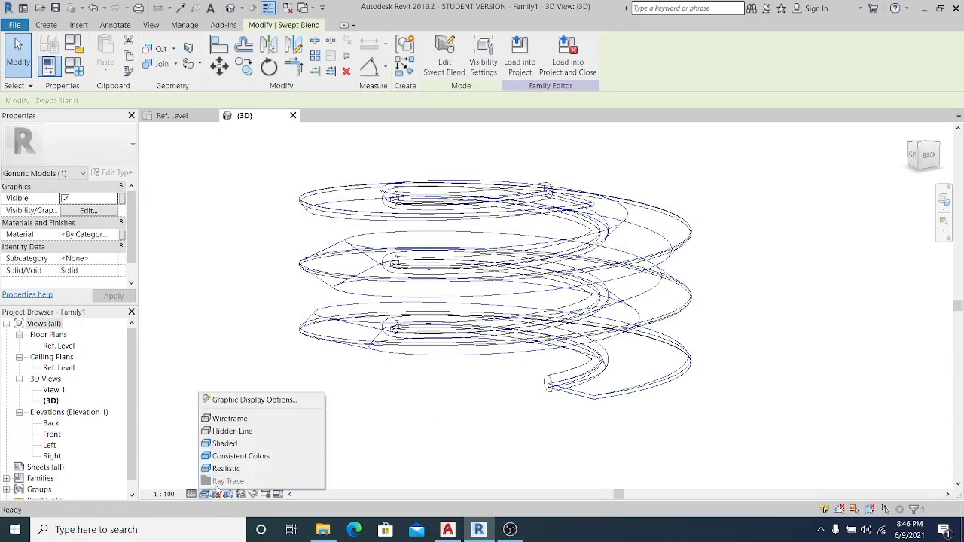
{"action": "left_click", "coordinate": [241, 466]}
{"action": "left_click", "coordinate": [821, 336]}
{"action": "middle_click_drag", "start_coordinate": [818, 336], "coordinate": [744, 334], "text": "shift"}
{"action": "middle_click_drag", "start_coordinate": [662, 385], "coordinate": [744, 402], "text": "shift"}
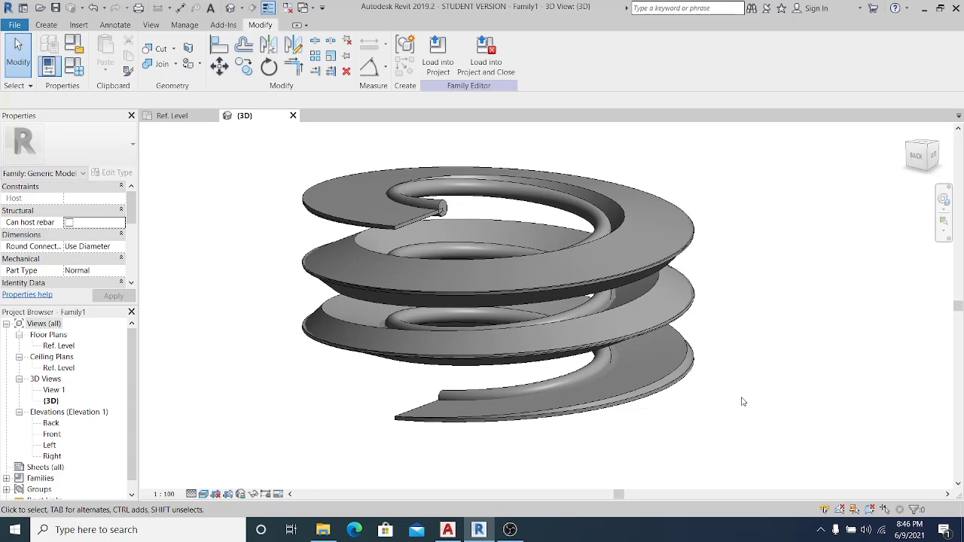
{"action": "mouse_move", "coordinate": [742, 397]}
{"action": "middle_mouse_down"}
{"action": "mouse_move", "coordinate": [748, 416]}
{"action": "mouse_move", "coordinate": [740, 408]}
{"action": "middle_mouse_up"}
{"action": "scroll", "coordinate": [524, 311], "scroll_direction": "up", "scroll_amount": 1}
{"action": "scroll", "coordinate": [593, 310], "scroll_direction": "down", "scroll_amount": 1}
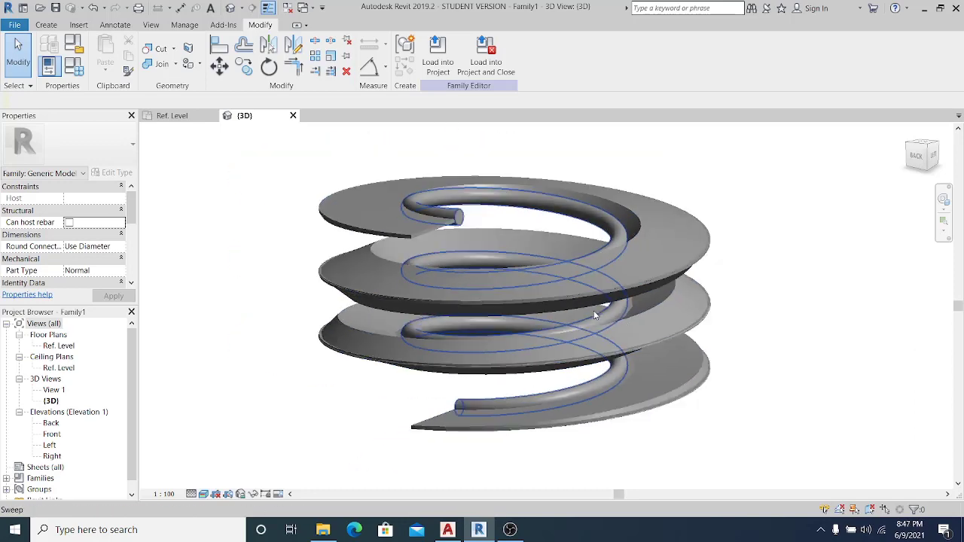
{"action": "mouse_move", "coordinate": [749, 381]}
{"action": "middle_mouse_down", "text": "shift"}
{"action": "mouse_move", "coordinate": [683, 329]}
{"action": "mouse_move", "coordinate": [716, 346]}
{"action": "mouse_move", "coordinate": [694, 366]}
{"action": "mouse_move", "coordinate": [701, 355]}
{"action": "mouse_move", "coordinate": [725, 374]}
{"action": "mouse_move", "coordinate": [680, 357]}
{"action": "mouse_move", "coordinate": [742, 390]}
{"action": "mouse_move", "coordinate": [714, 371]}
{"action": "mouse_move", "coordinate": [697, 334]}
{"action": "mouse_move", "coordinate": [715, 383]}
{"action": "mouse_move", "coordinate": [647, 331]}
{"action": "mouse_move", "coordinate": [478, 297]}
{"action": "mouse_move", "coordinate": [732, 315]}
{"action": "mouse_move", "coordinate": [456, 394]}
{"action": "mouse_move", "coordinate": [339, 377]}
{"action": "mouse_move", "coordinate": [476, 388]}
{"action": "mouse_move", "coordinate": [494, 355]}
{"action": "mouse_move", "coordinate": [485, 354]}
{"action": "mouse_move", "coordinate": [500, 353]}
{"action": "middle_mouse_up", "text": "shift"}
Step: Temporarily hide both the ramp solid and the swept blend and inspect the remaining helical tube
{"action": "left_click_drag", "start_coordinate": [686, 240], "coordinate": [641, 245]}
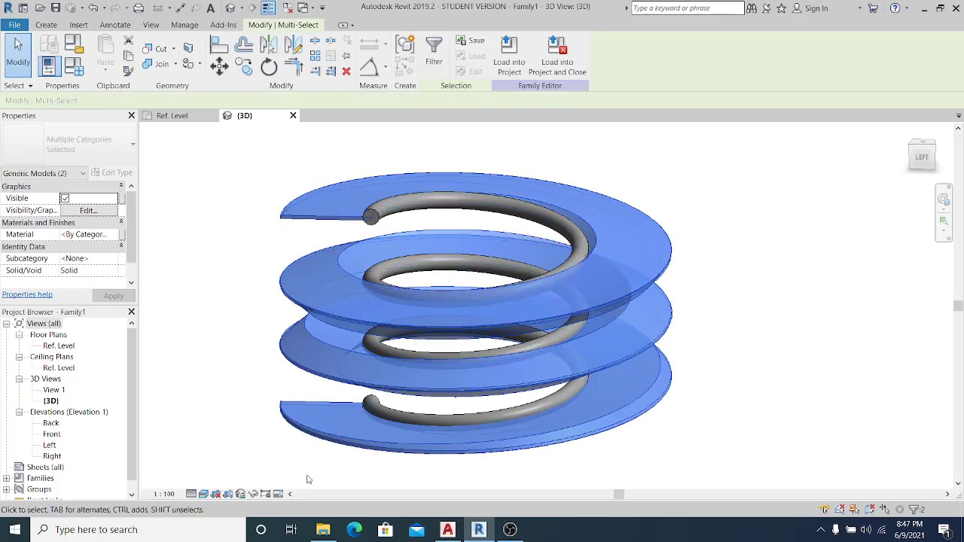
{"action": "left_click", "coordinate": [254, 494]}
{"action": "left_click", "coordinate": [279, 464]}
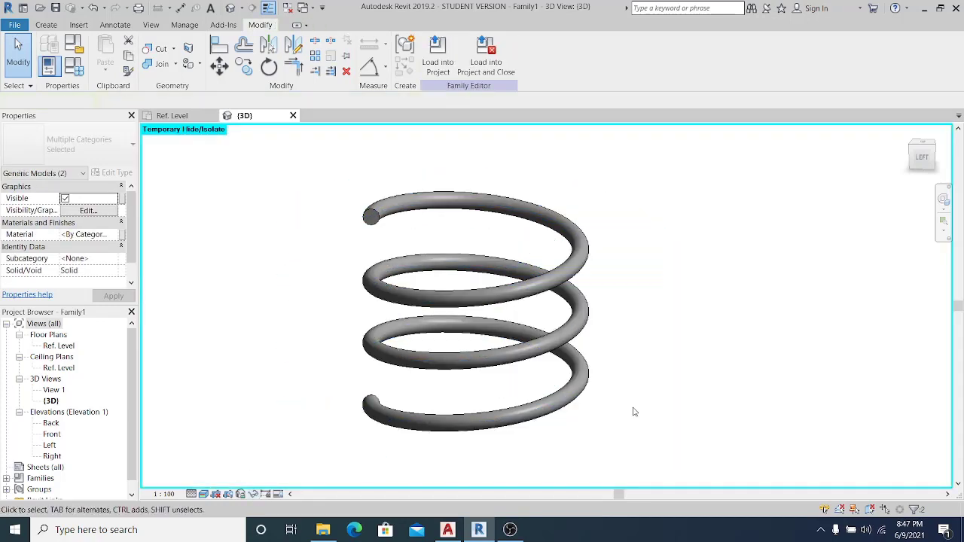
{"action": "middle_click_drag", "start_coordinate": [686, 374], "coordinate": [640, 384], "text": "shift"}
{"action": "middle_click_drag", "start_coordinate": [687, 324], "coordinate": [609, 374]}
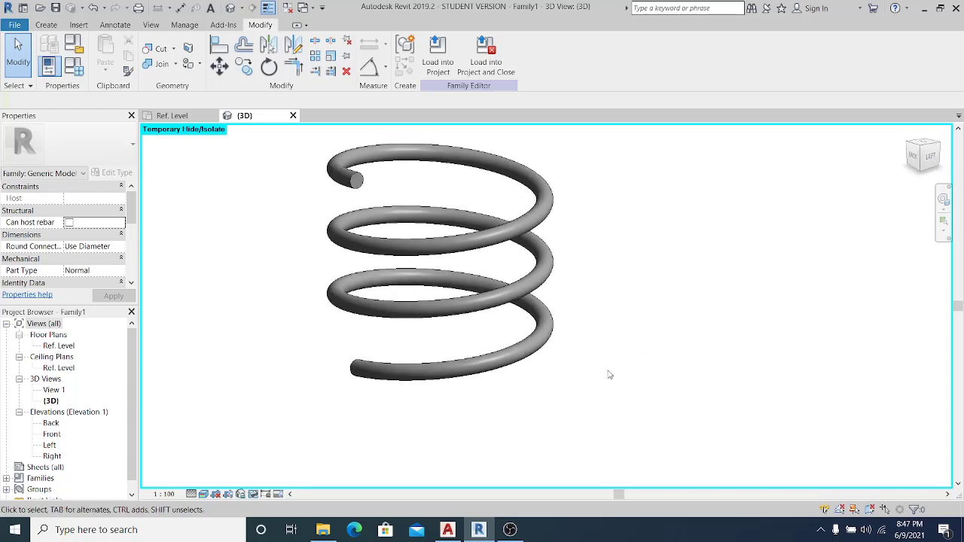
{"action": "middle_click_drag", "start_coordinate": [548, 370], "coordinate": [622, 407]}
{"action": "middle_click_drag", "start_coordinate": [652, 361], "coordinate": [656, 387]}
{"action": "middle_click_drag", "start_coordinate": [618, 403], "coordinate": [695, 378]}
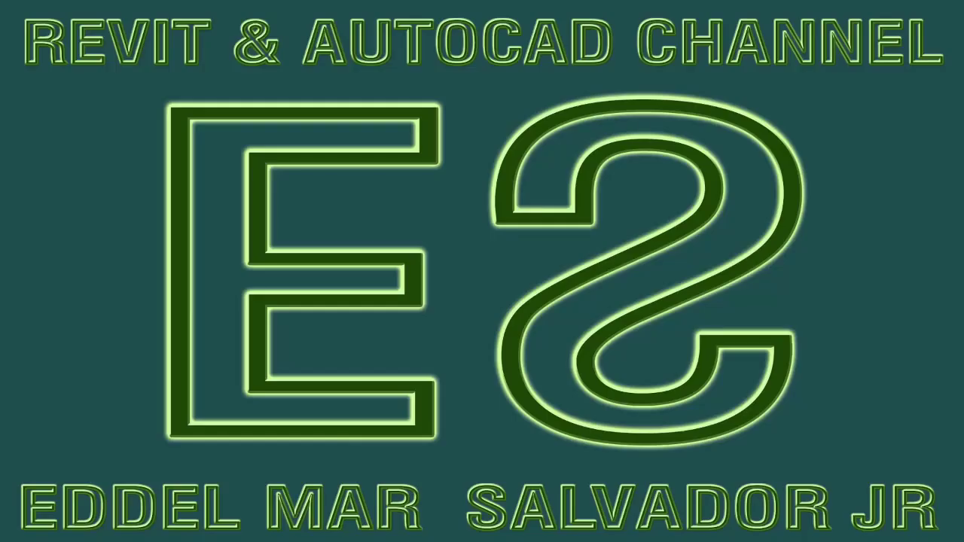